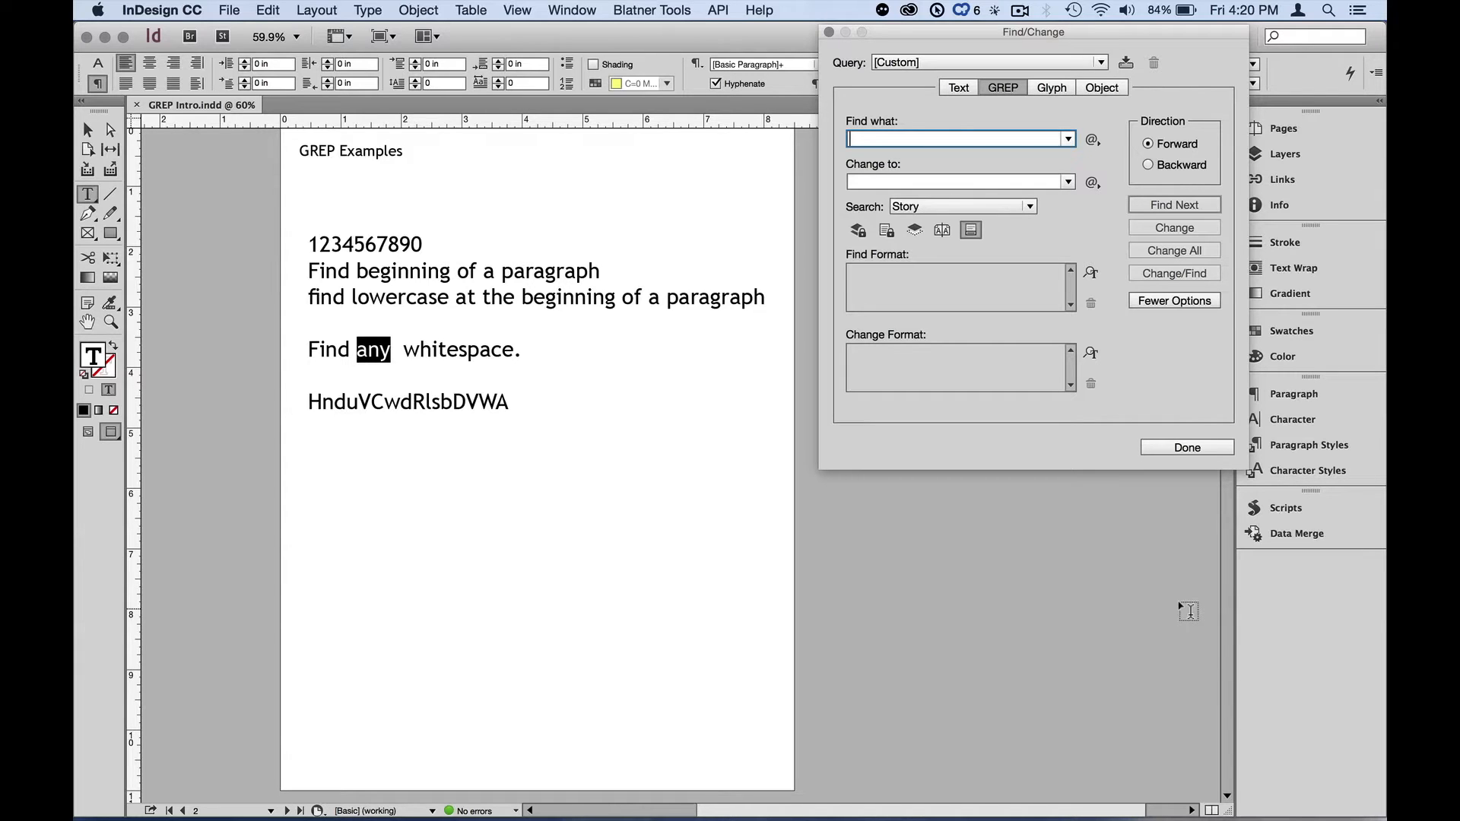
- Select the frame holding the sample text and keep the search scope set to Story
click(87, 131)
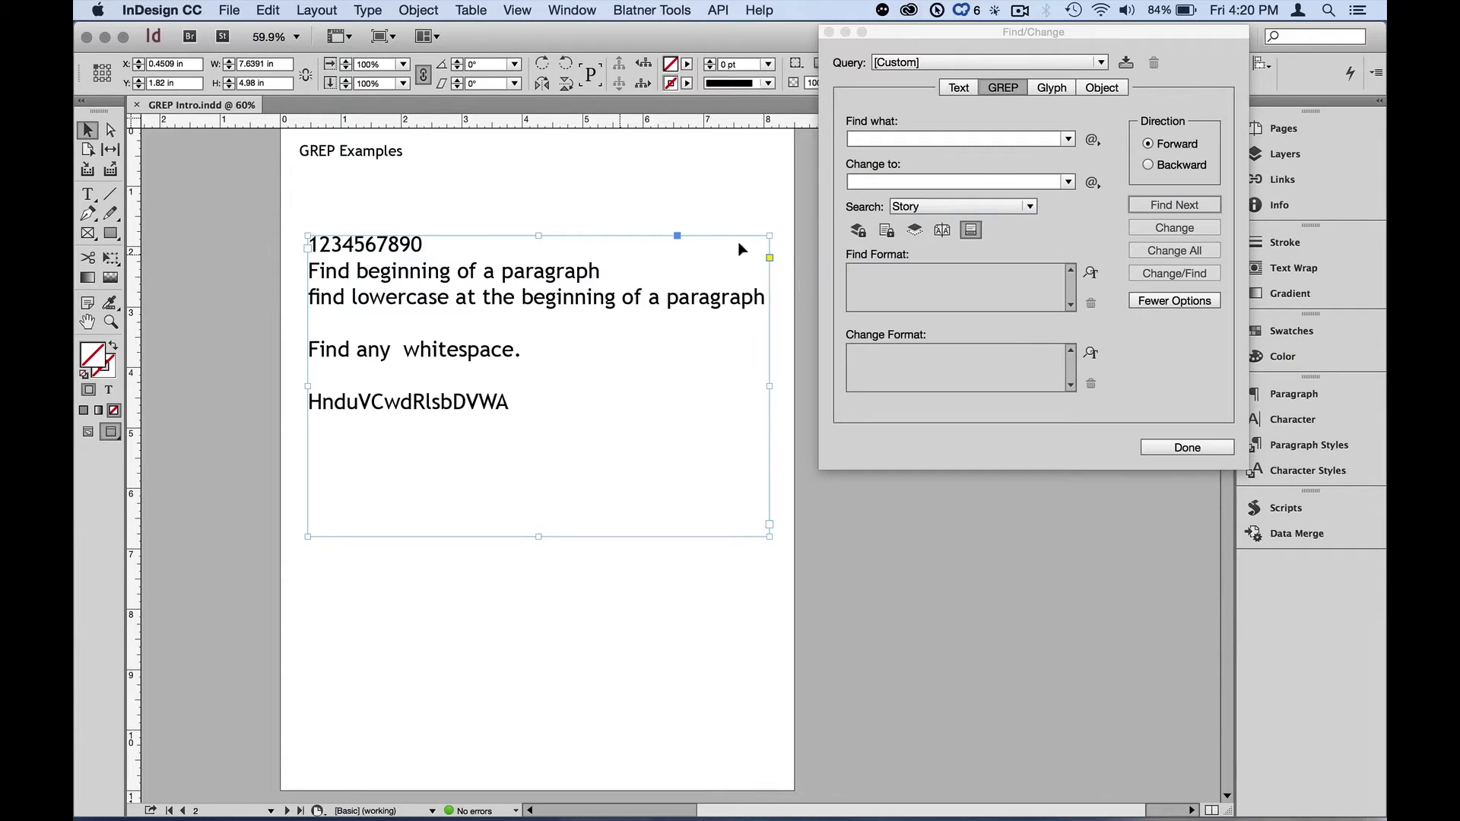
key(F1)
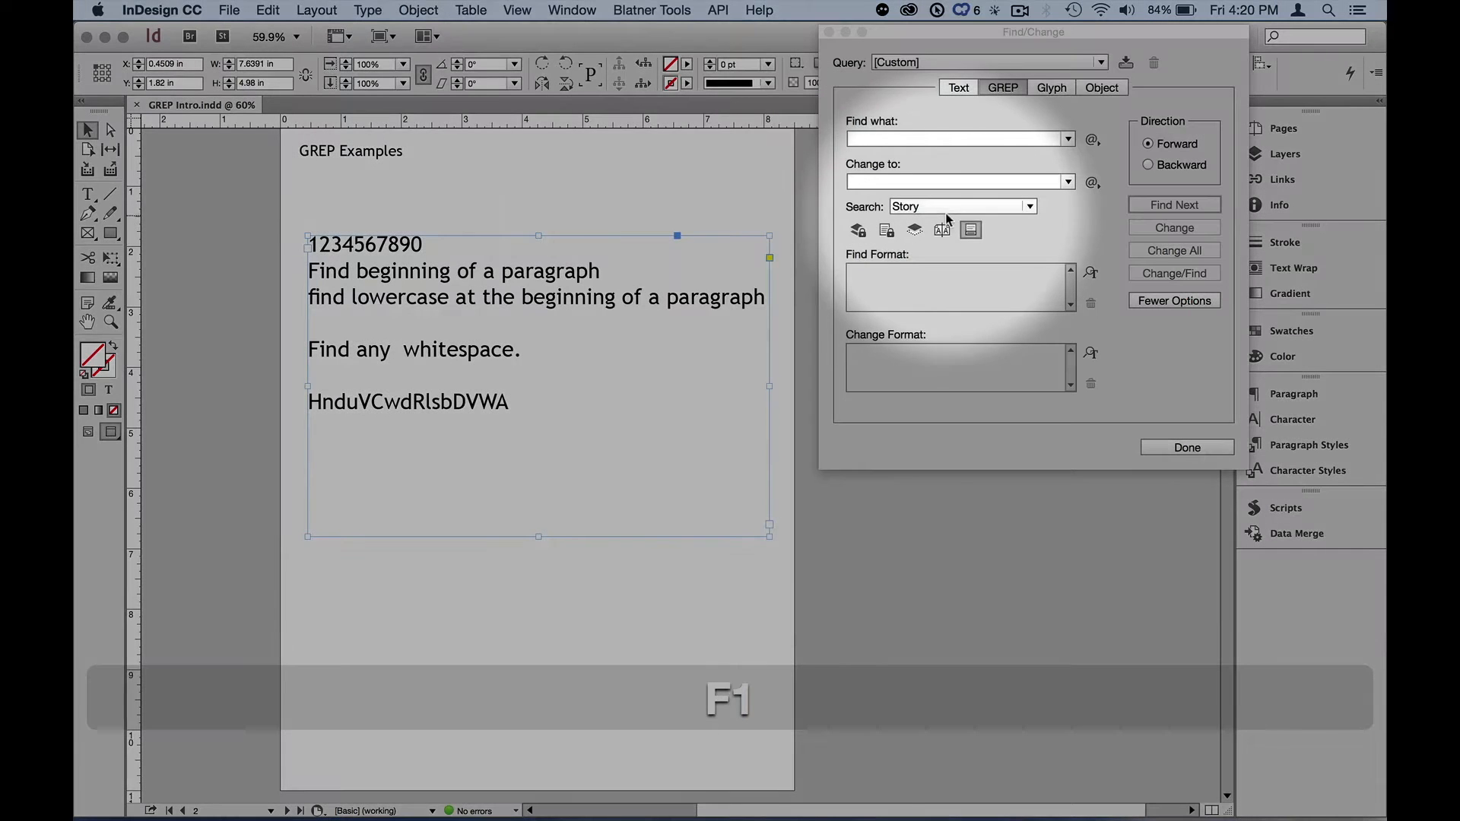
click(947, 207)
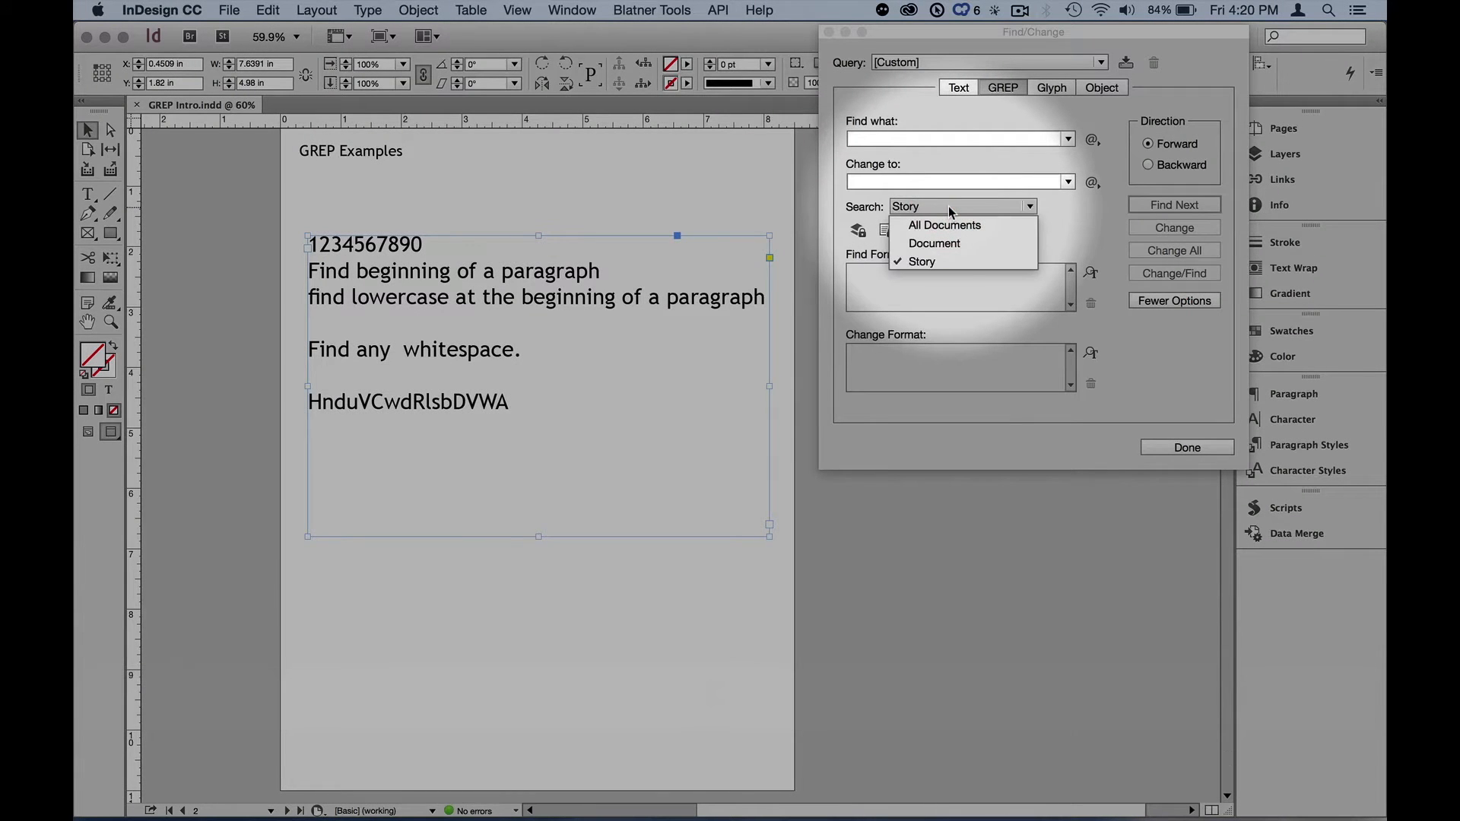
click(1060, 223)
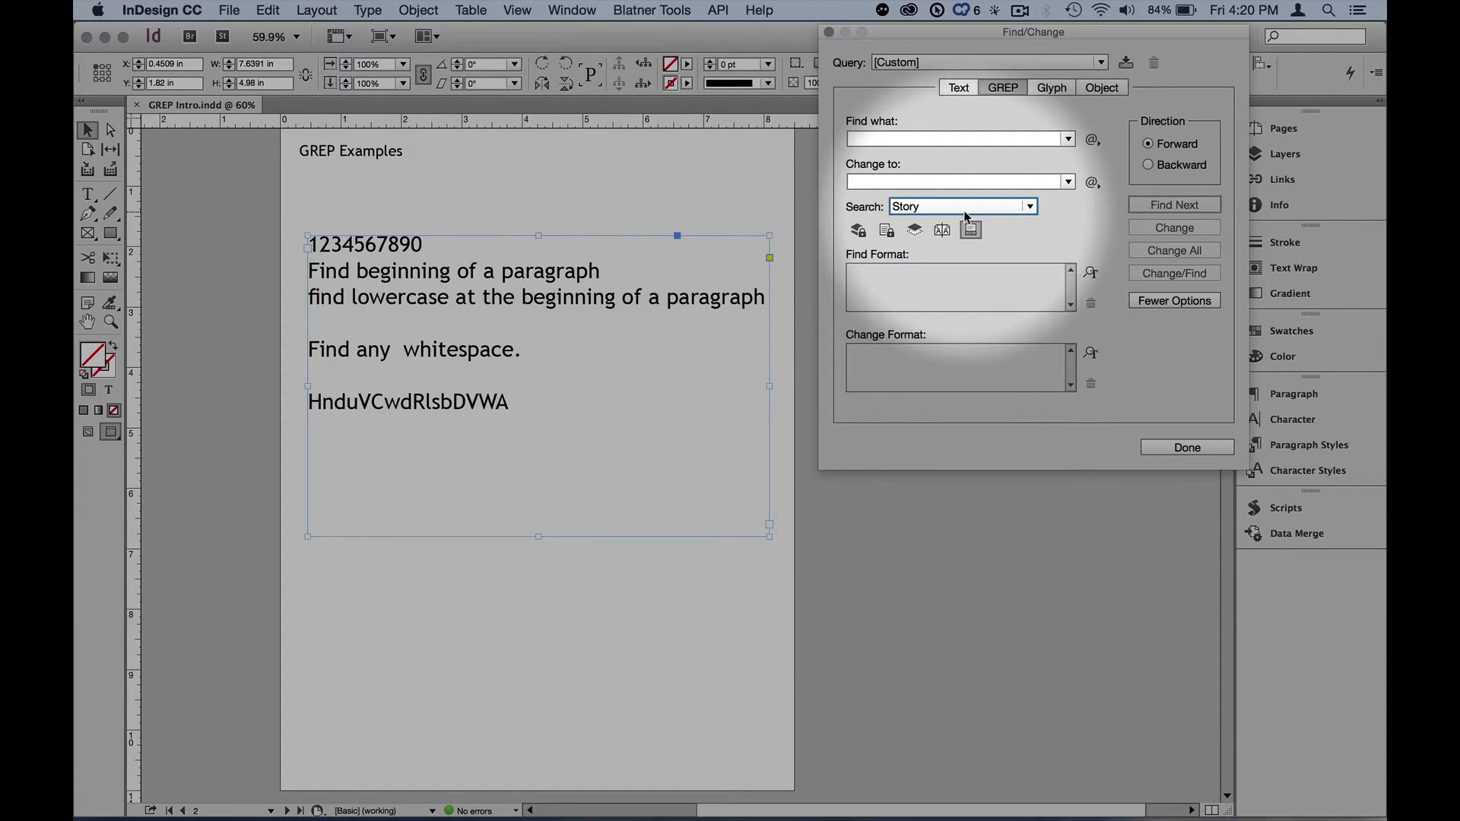
key(F1)
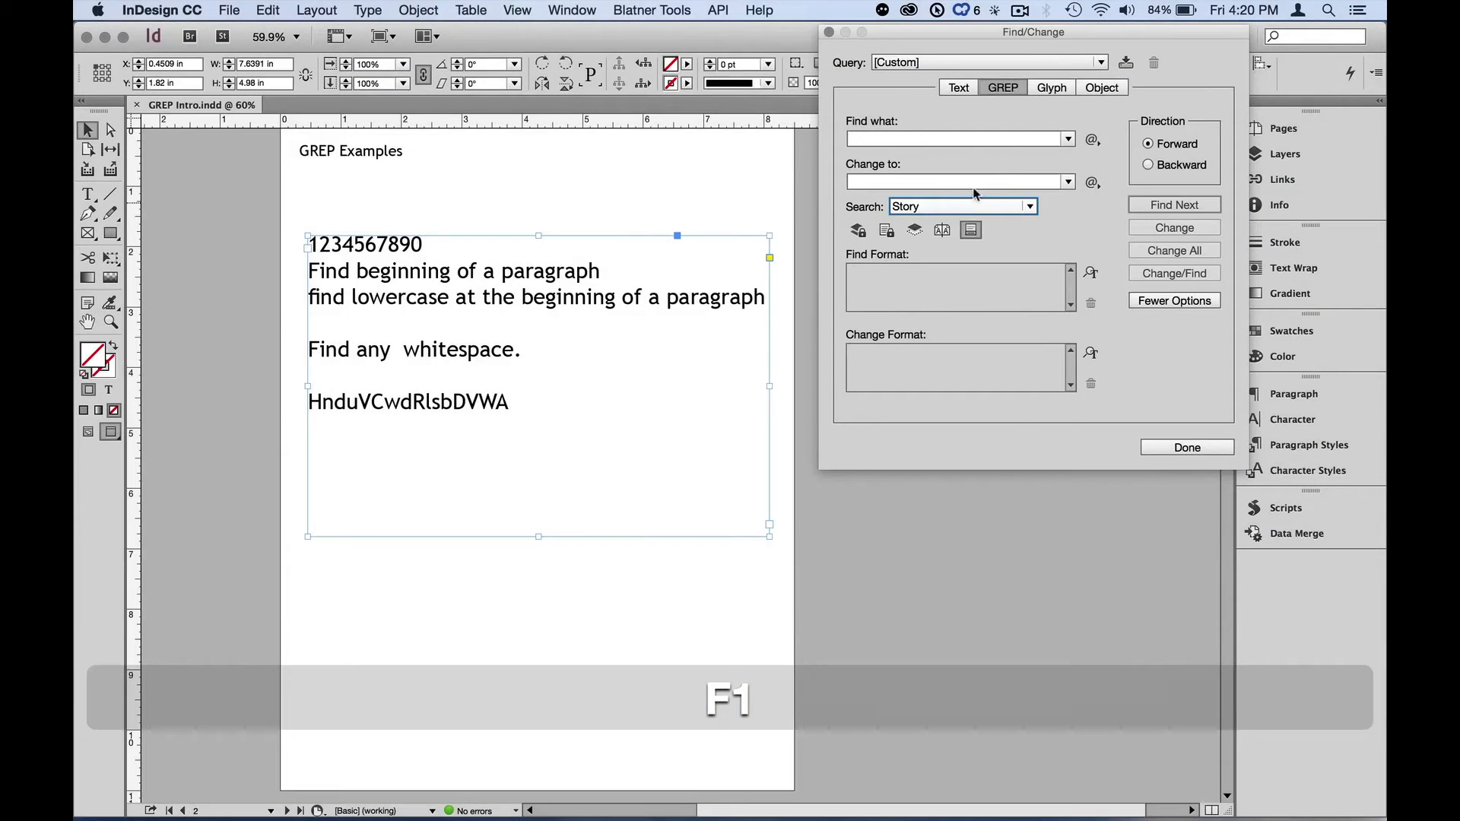
- Insert the Beginning of Paragraph location metacharacter (^) as the GREP search expression
click(999, 138)
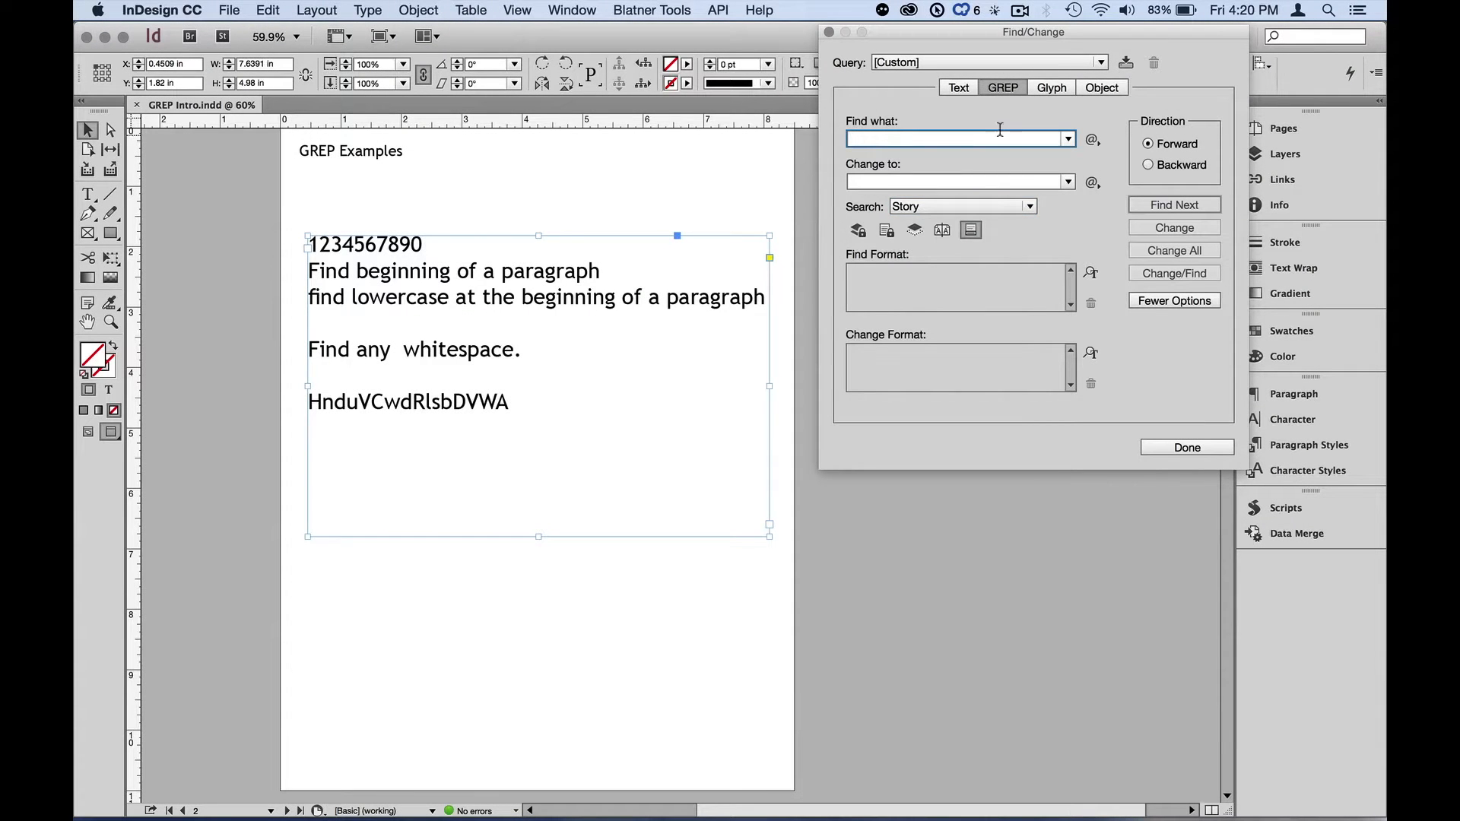
key(F1)
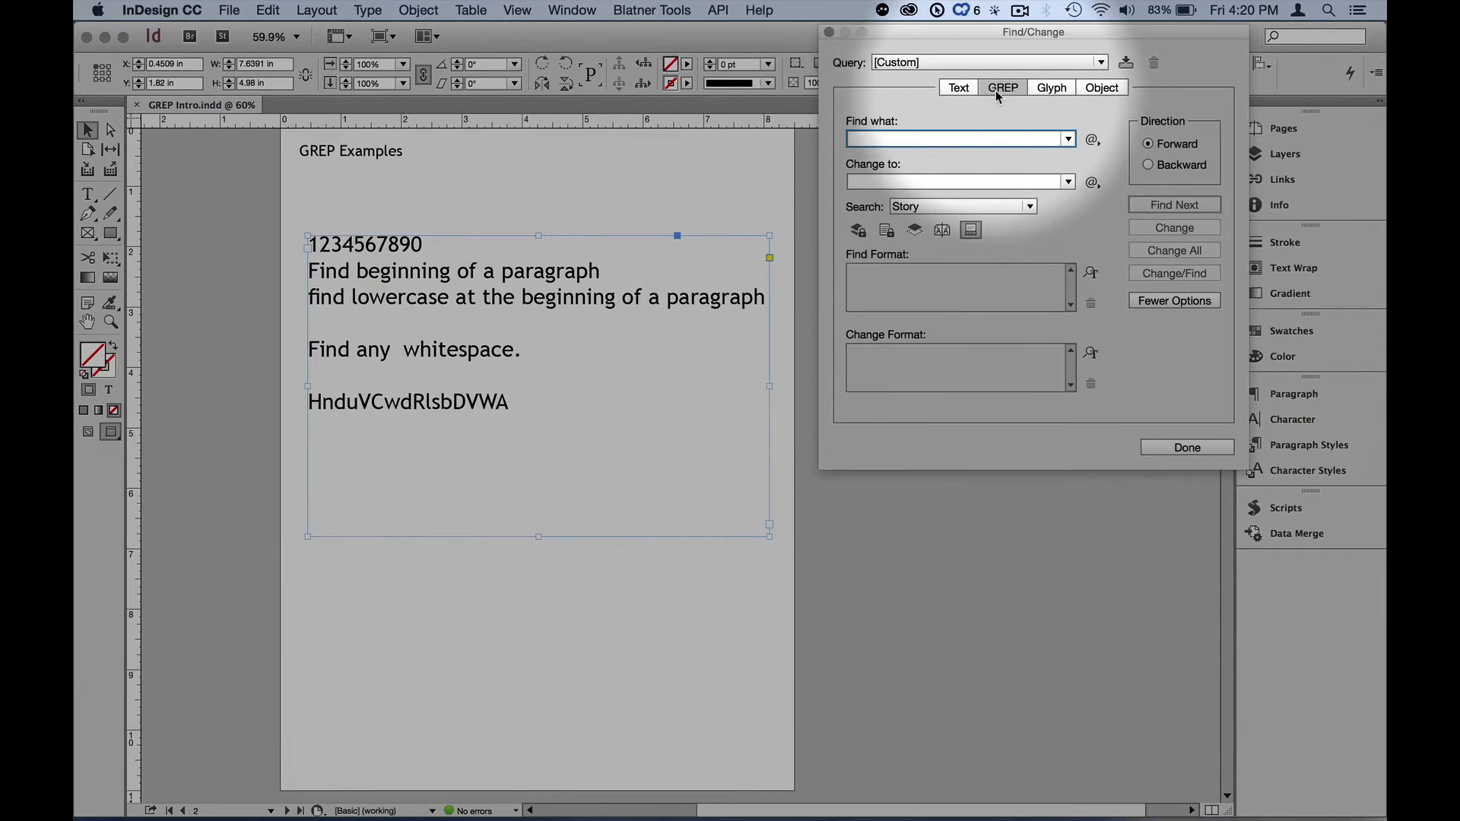
key(F1)
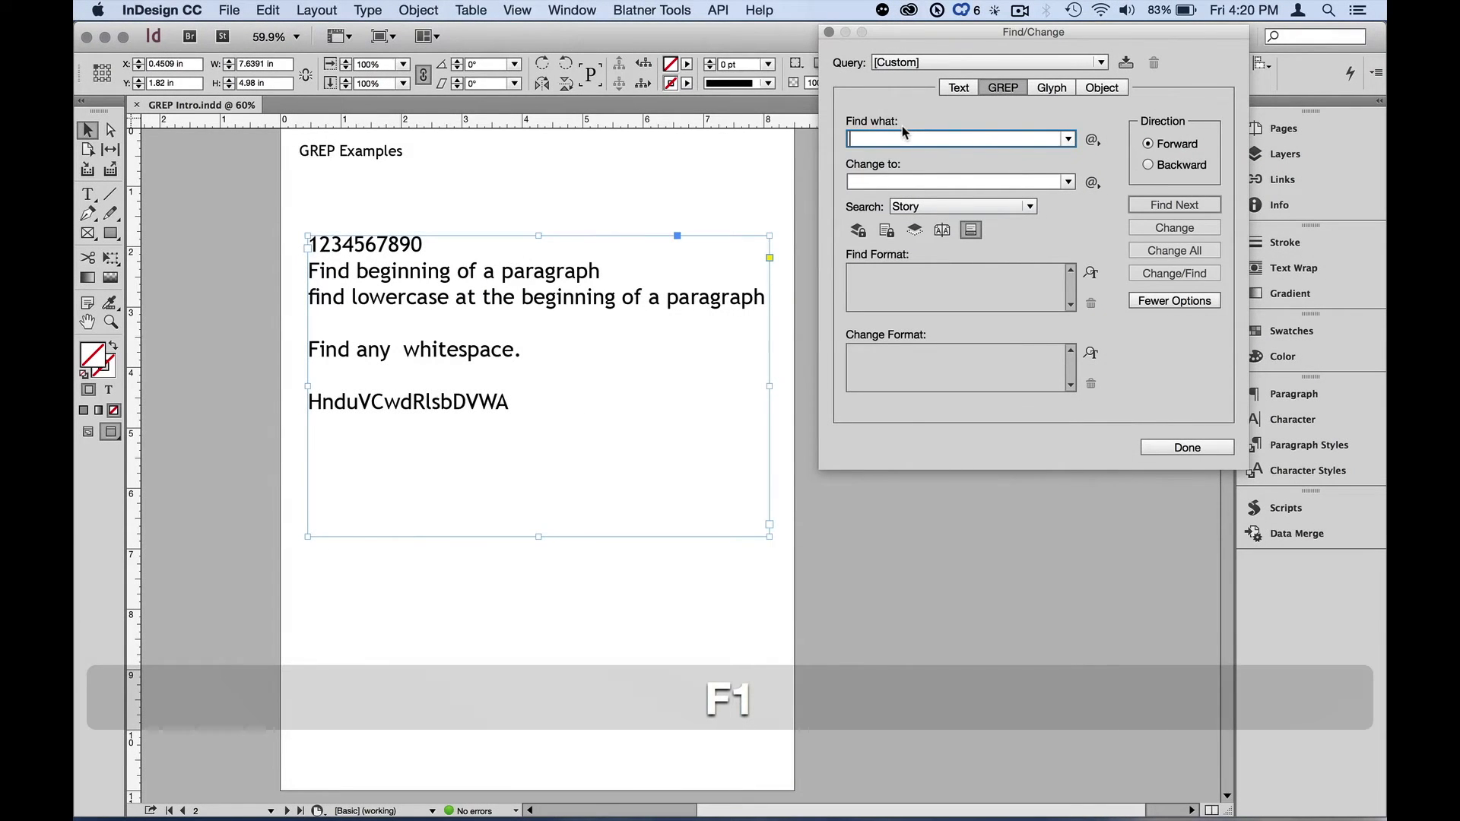
click(1093, 140)
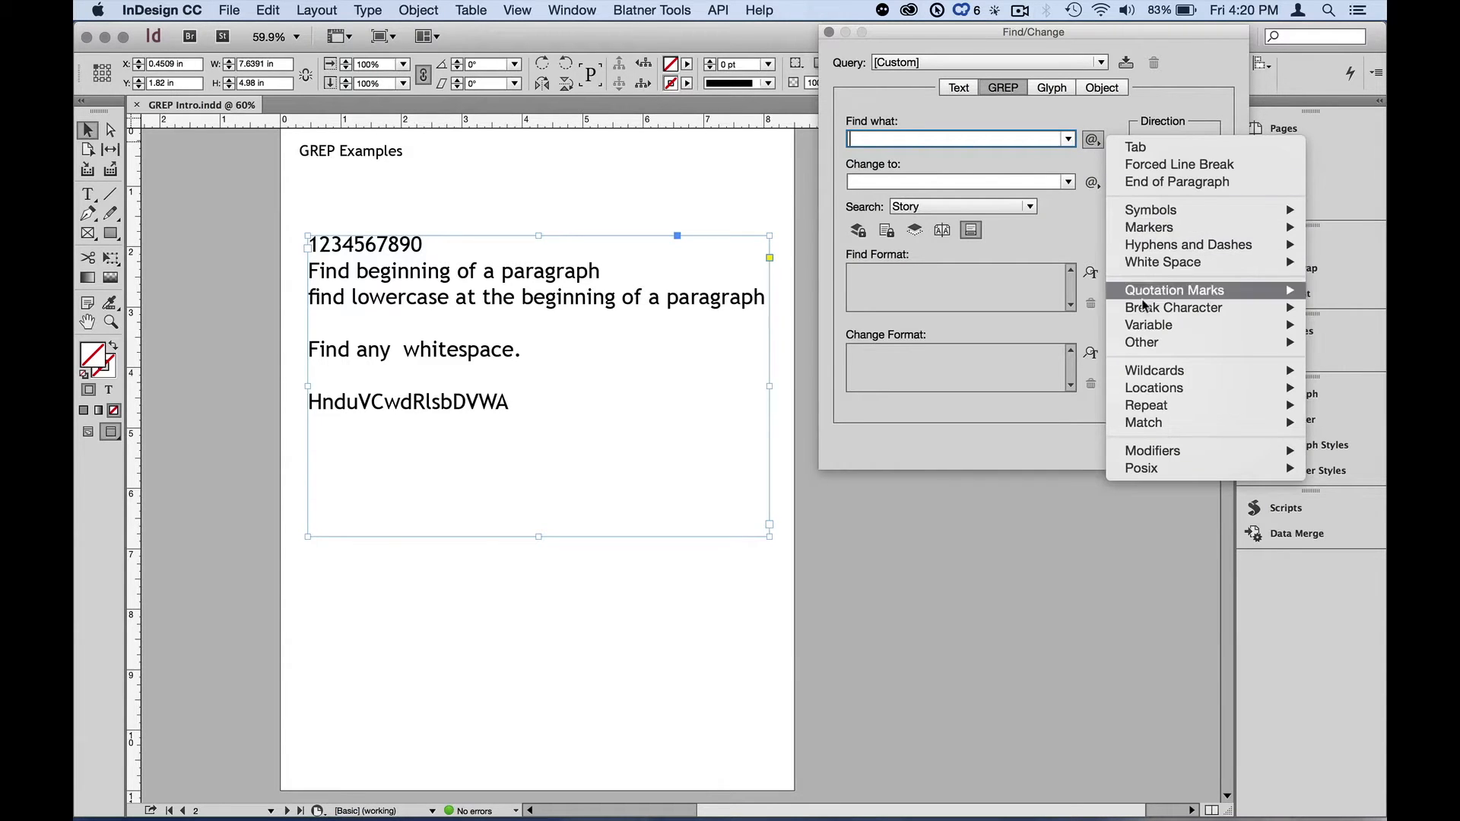
mouse_move(1154, 389)
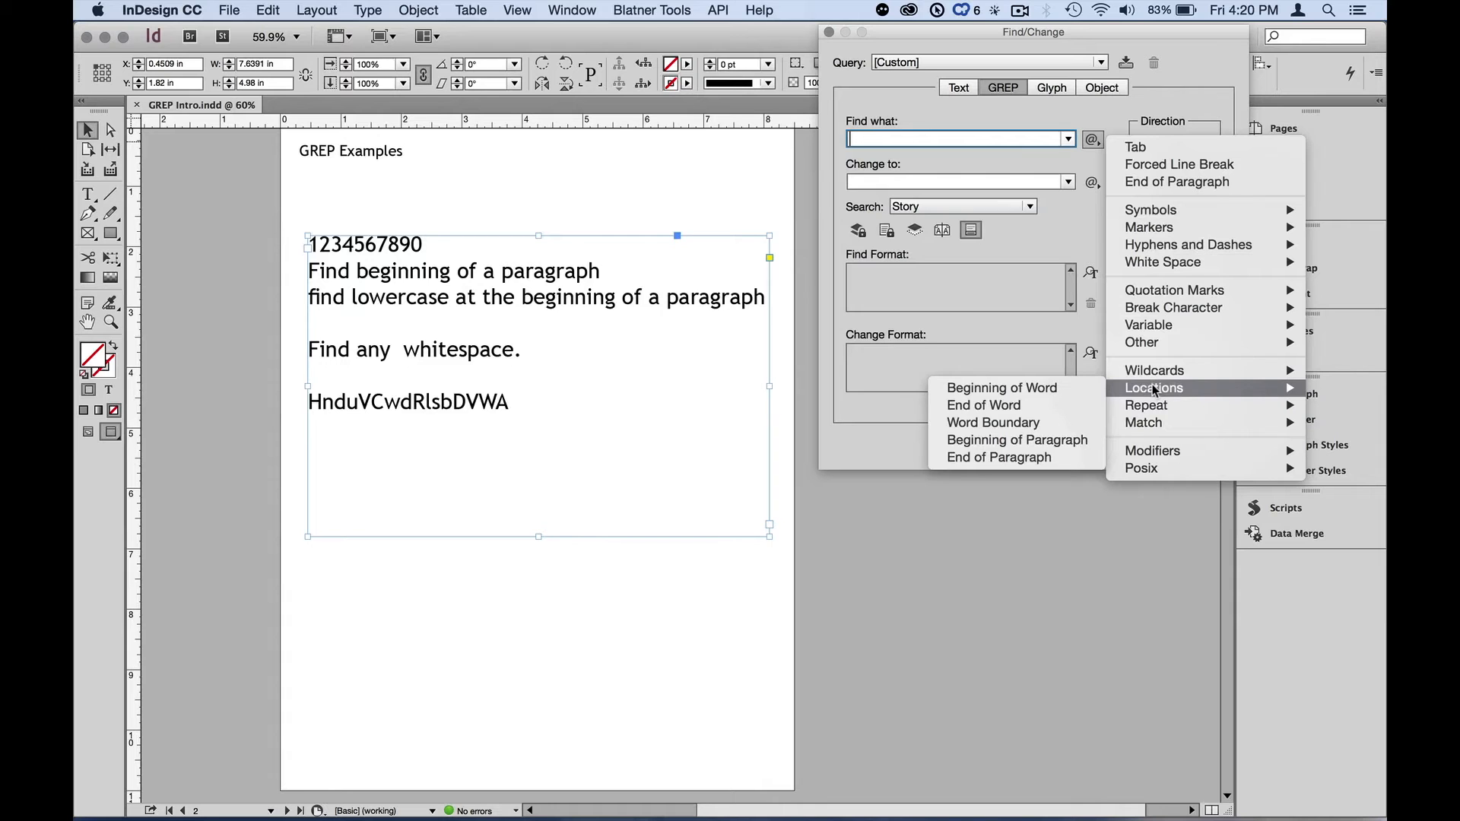
click(1083, 442)
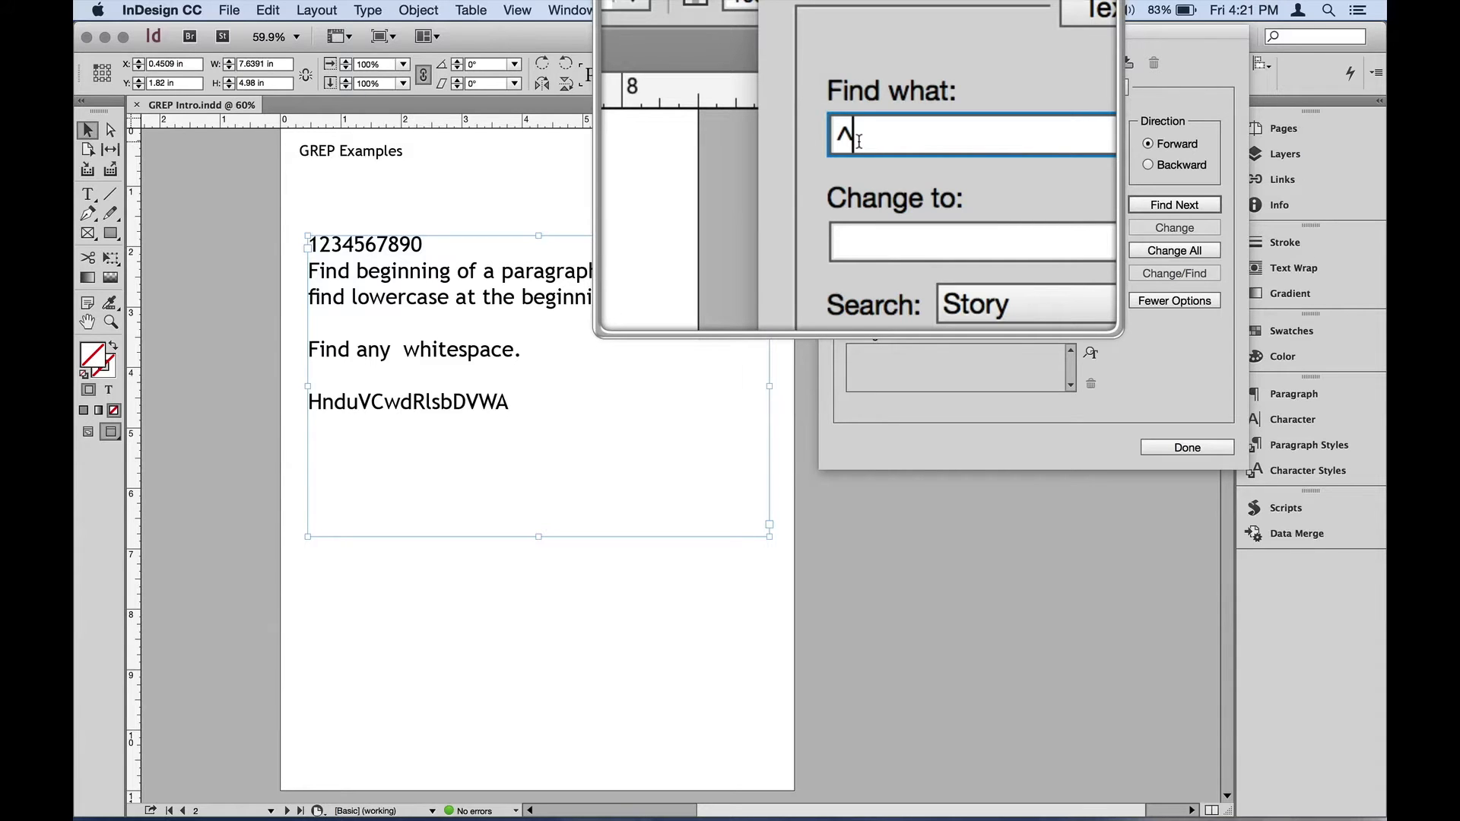
key(alt)
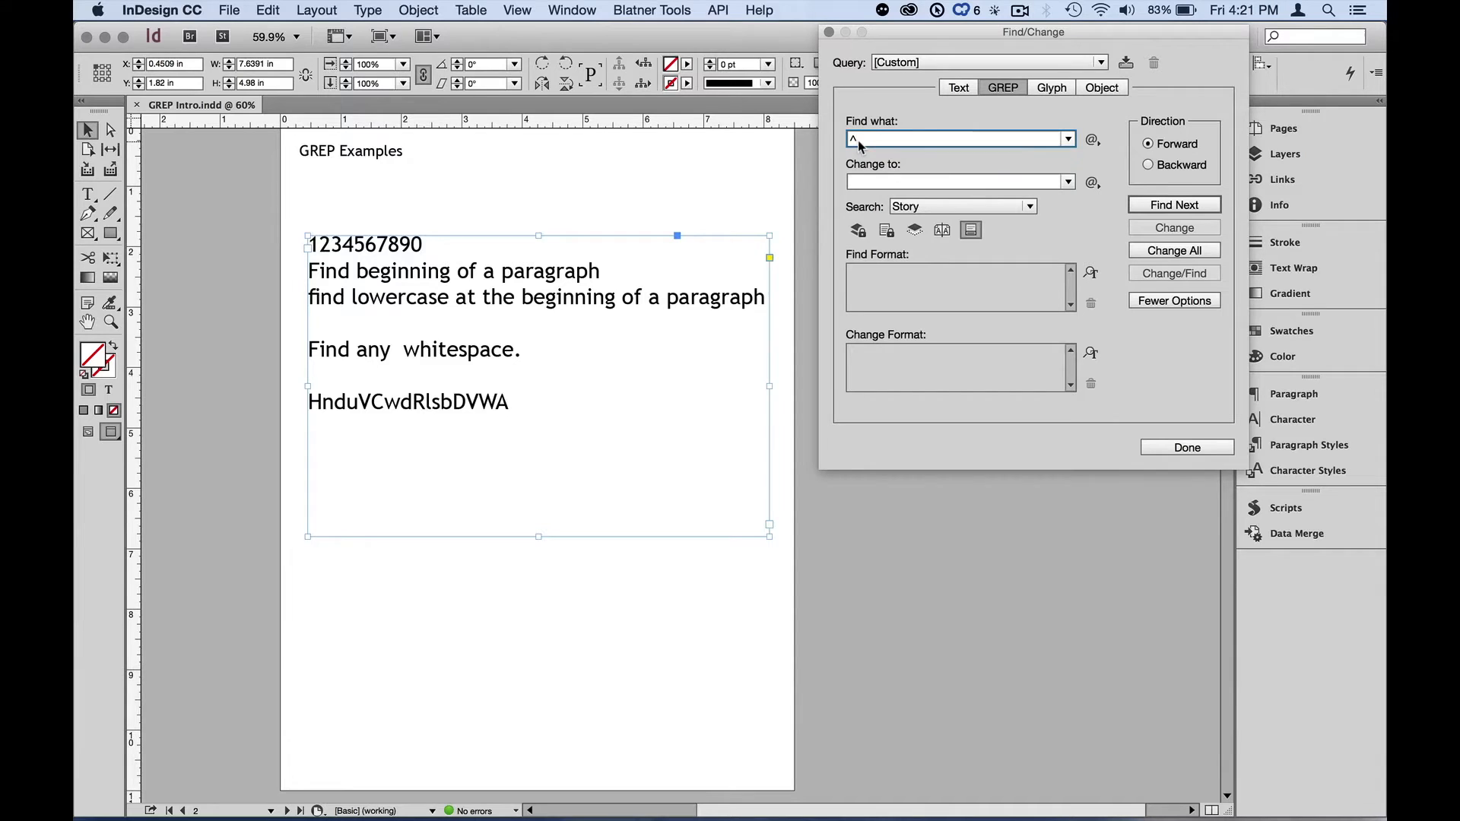
- Find the beginnings of paragraphs in the story one after another
click(1150, 206)
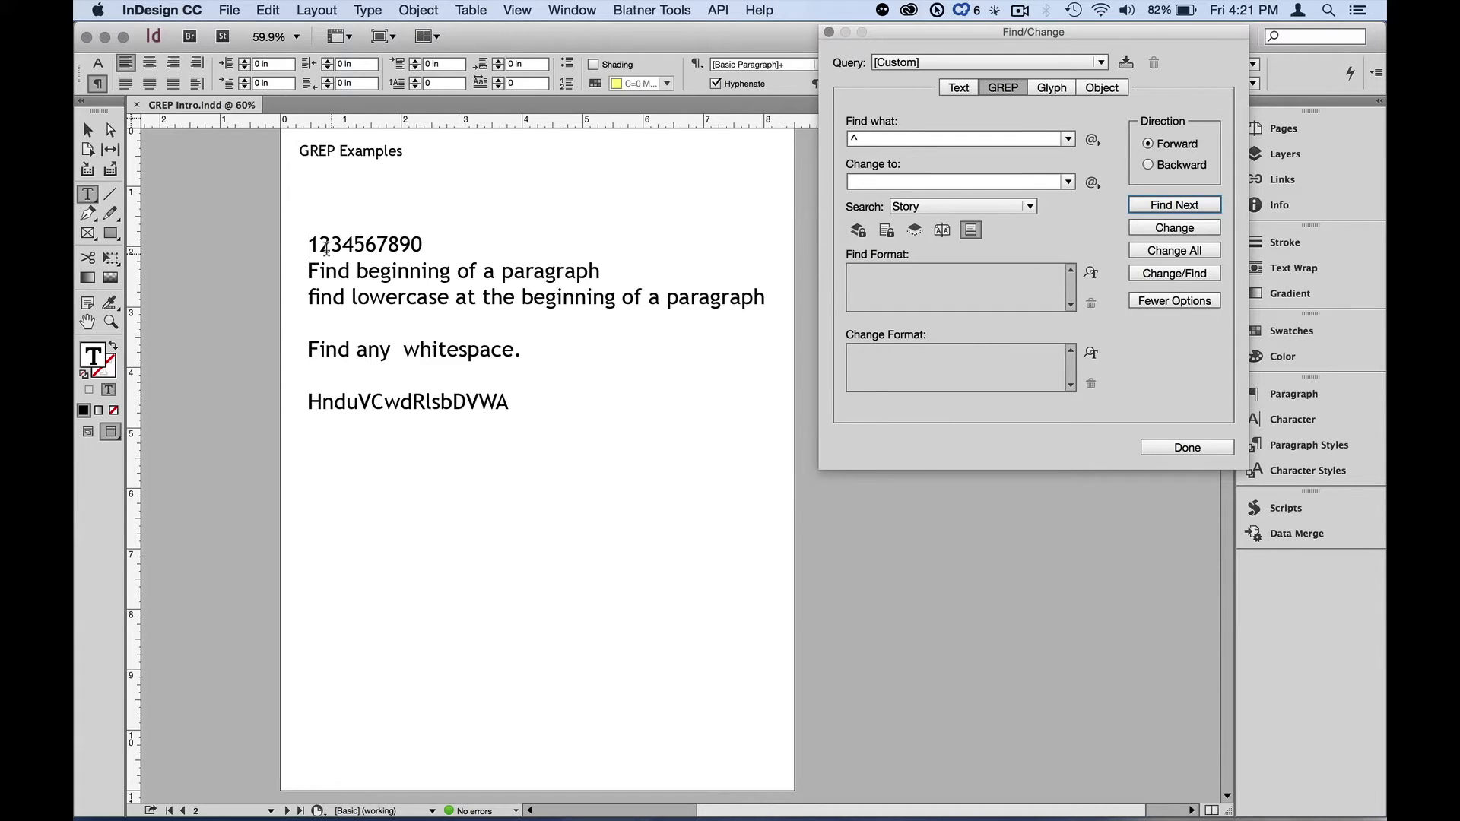
click(1160, 209)
click(307, 295)
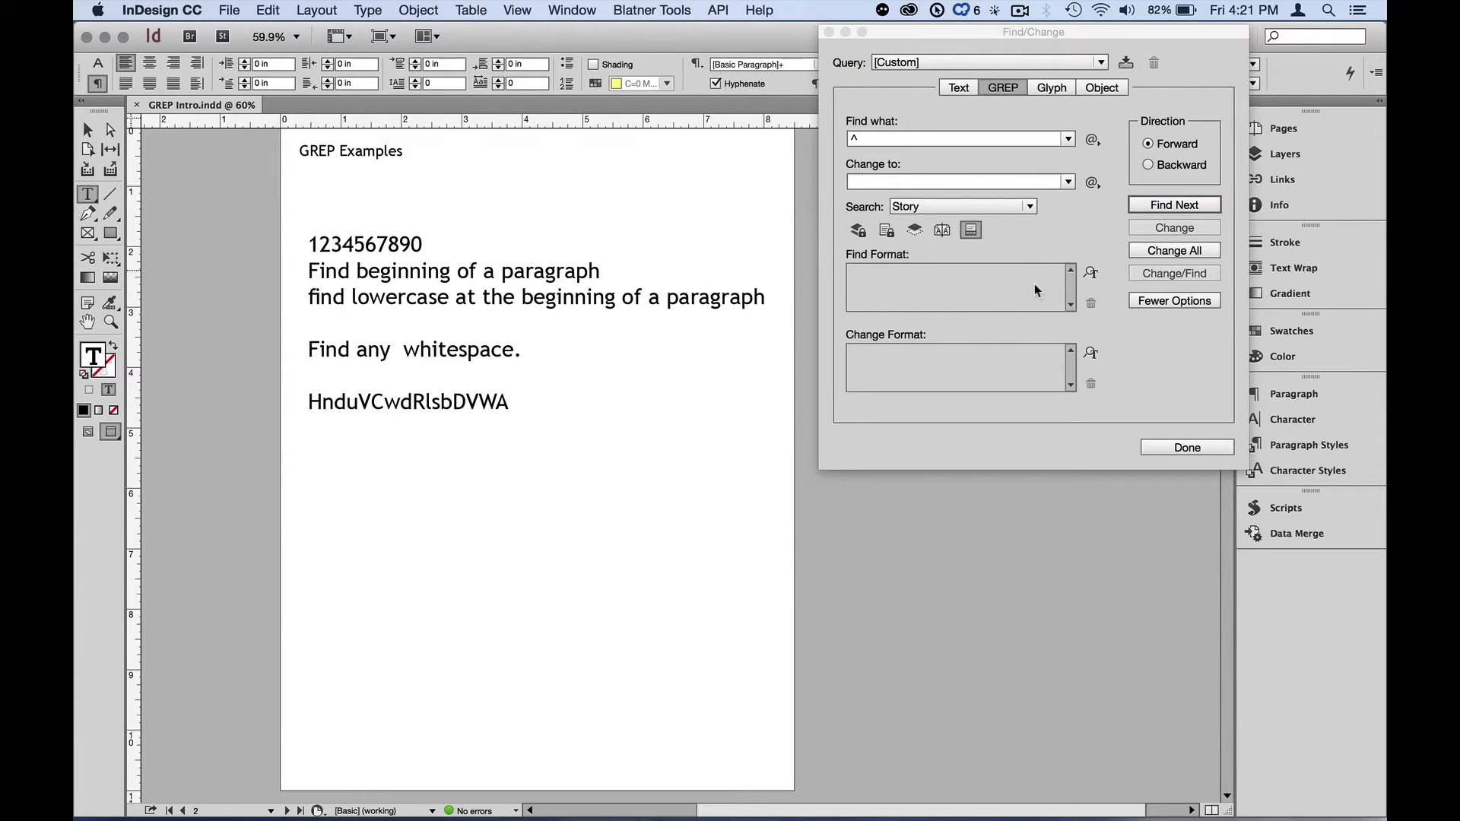
click(1177, 208)
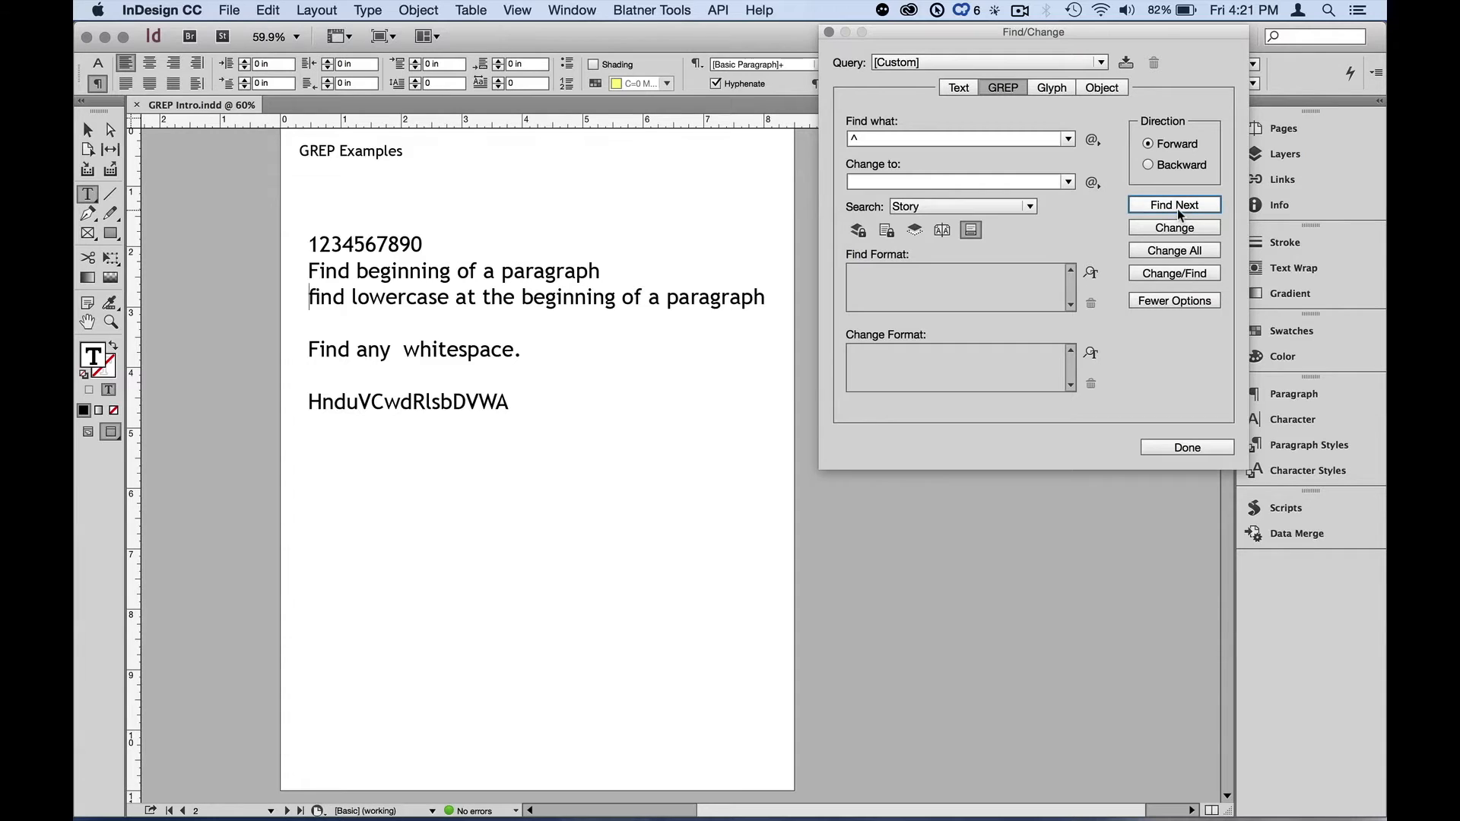
click(420, 294)
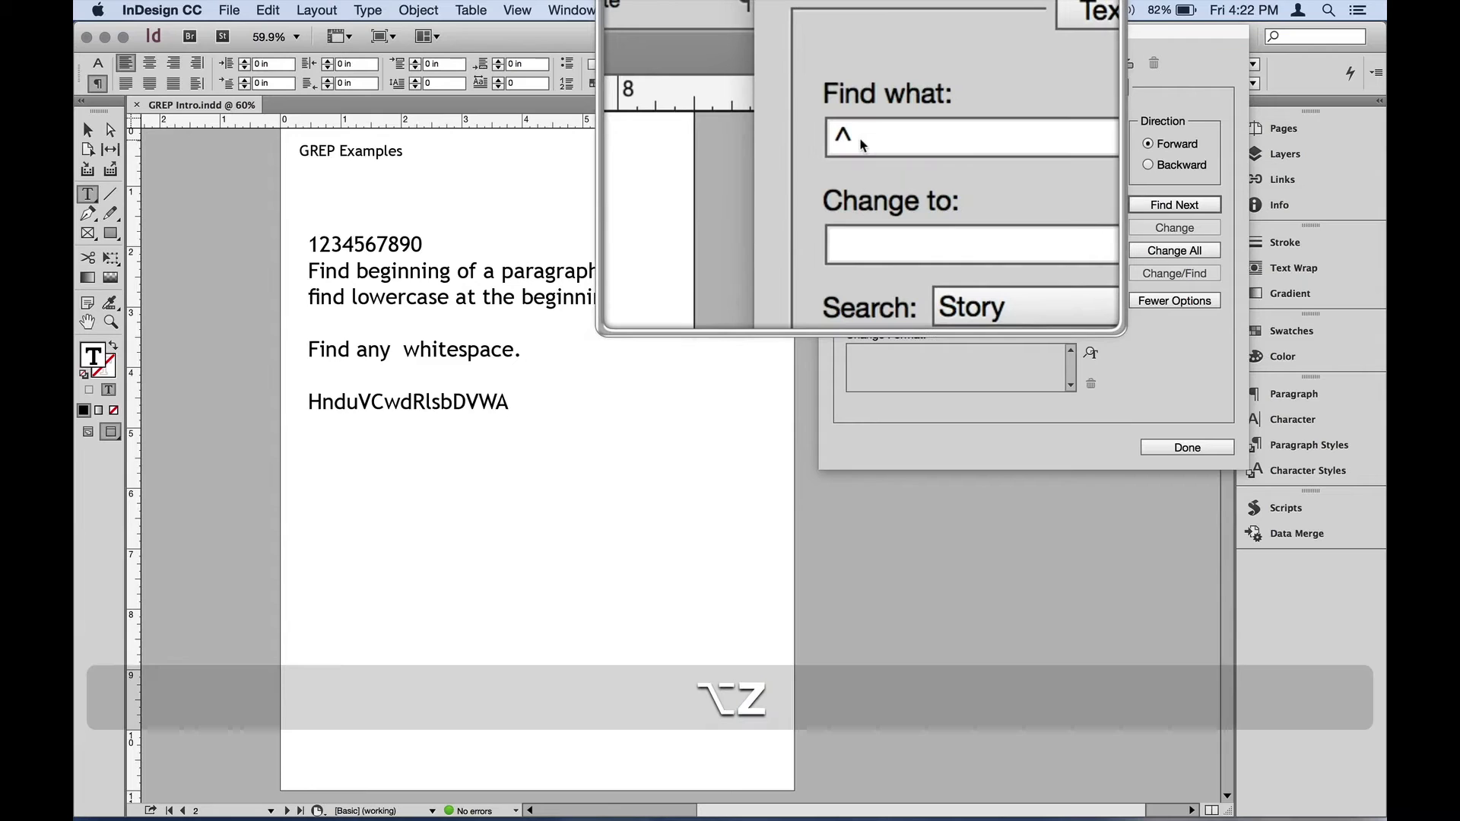
- Append the Any Lowercase Letter wildcard after the ^ in the search expression, giving ^\l
click(861, 143)
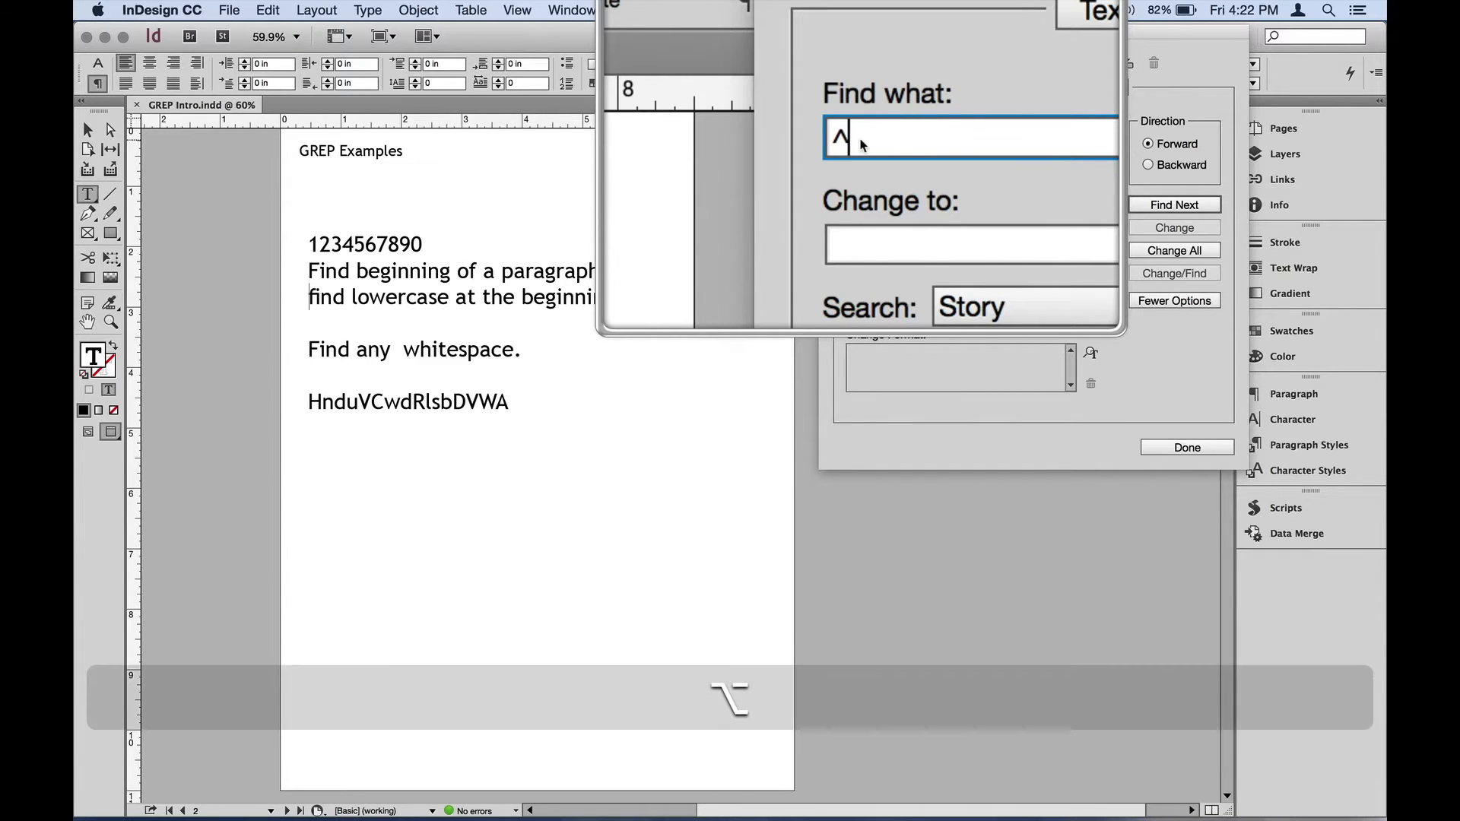
key(alt+z)
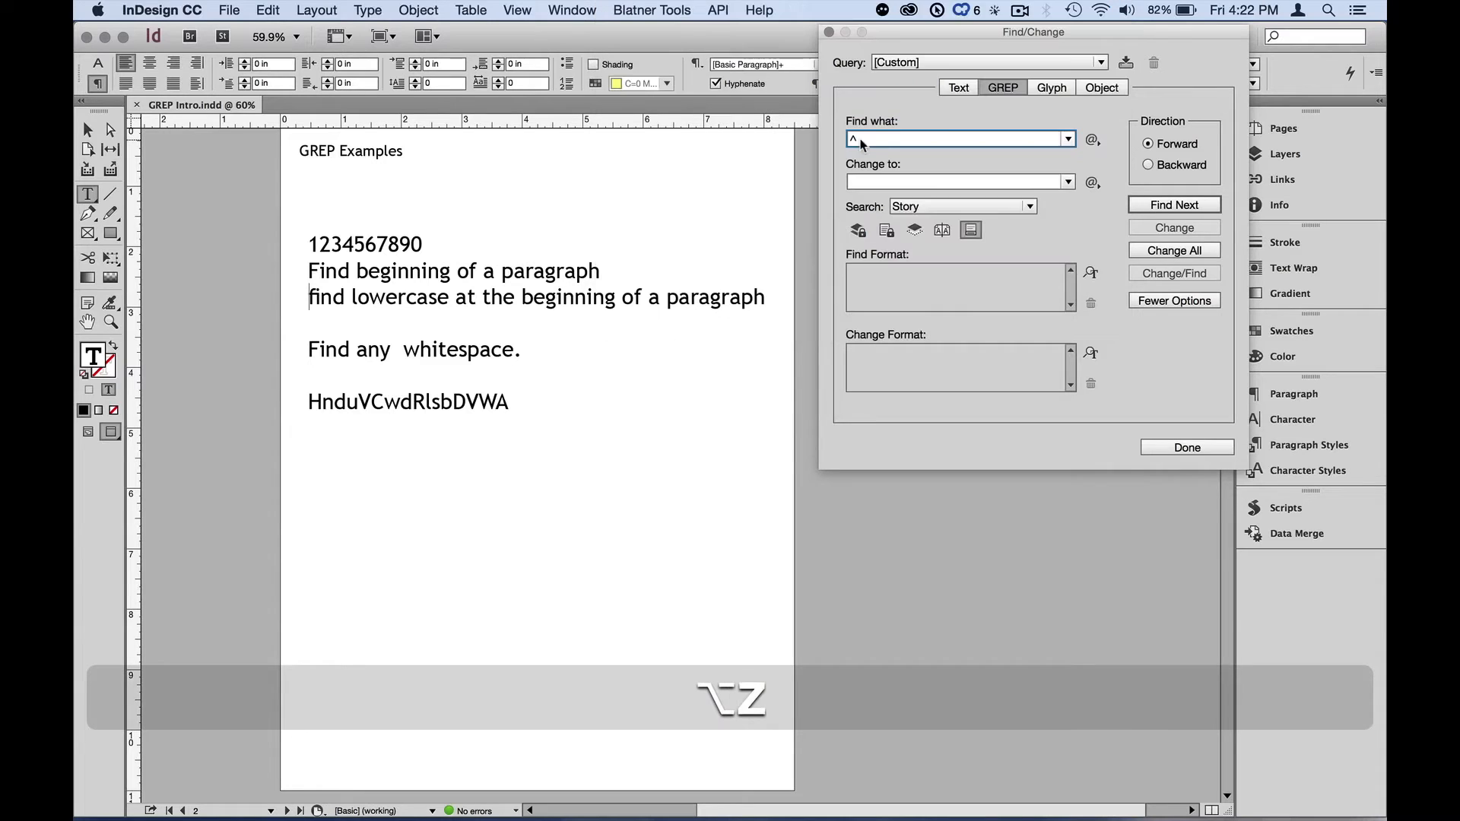
click(1093, 140)
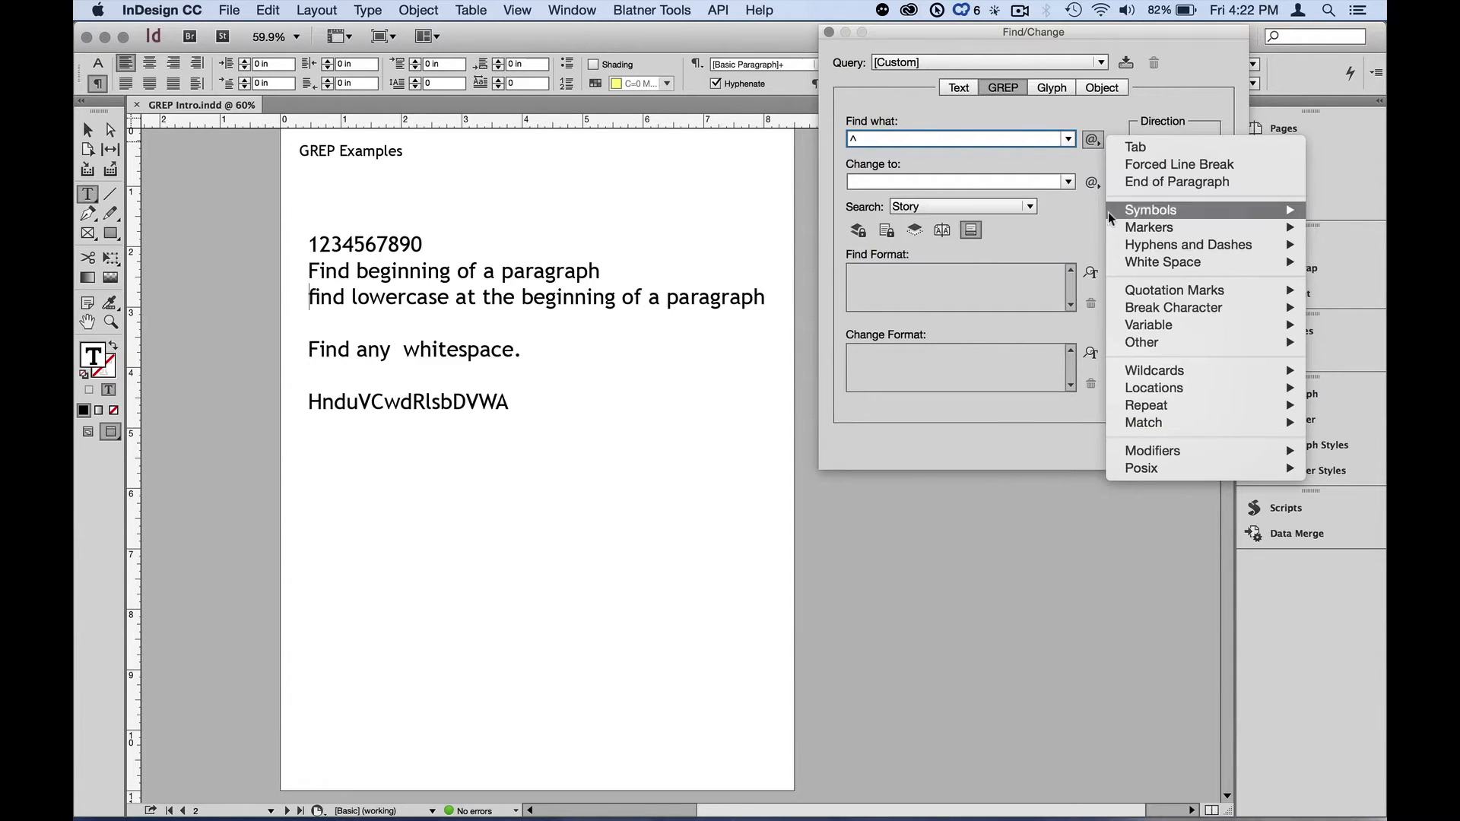
mouse_move(1145, 371)
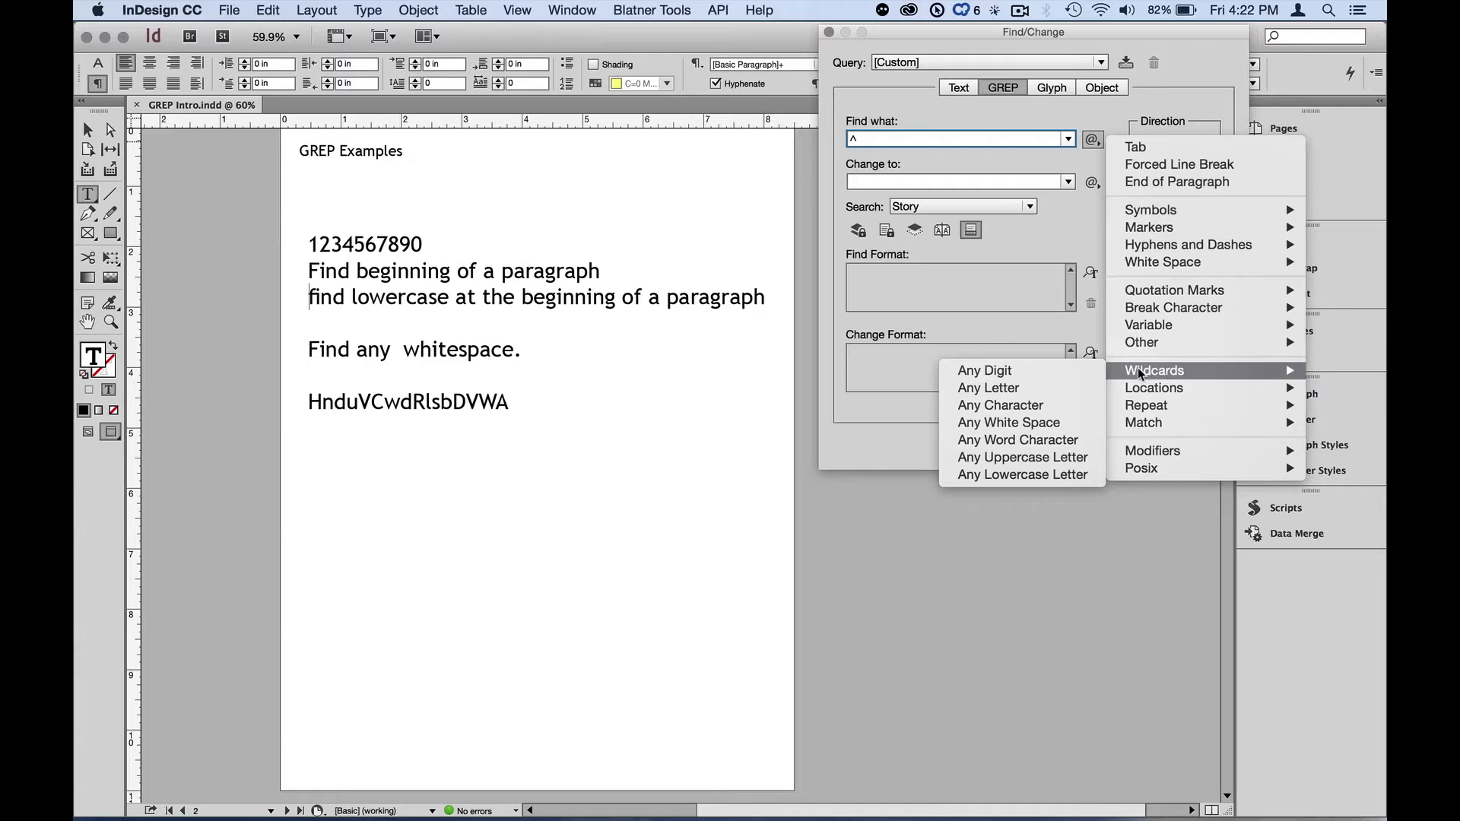
click(1060, 476)
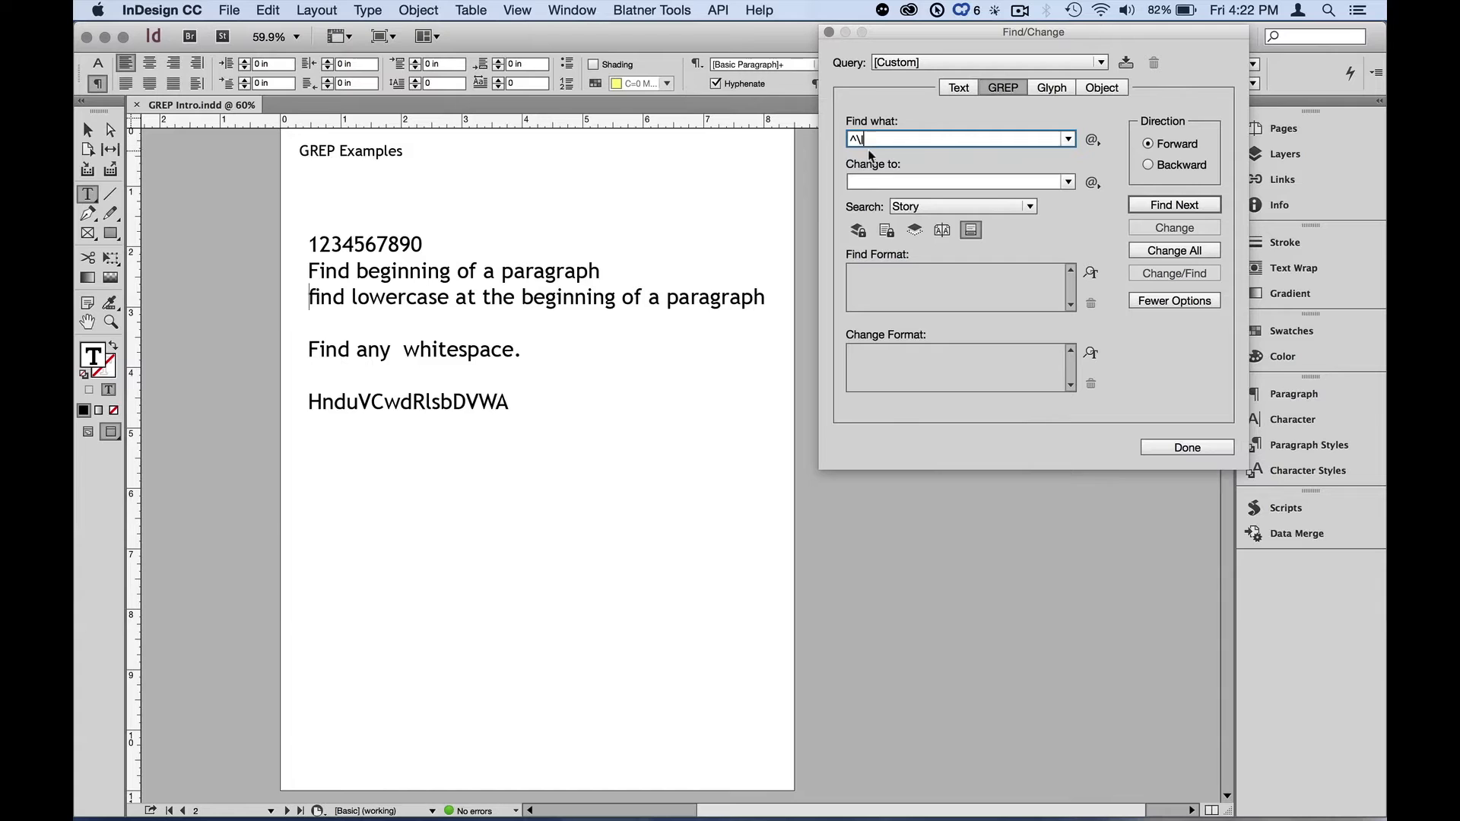
- Reselect the text frame and find the first lowercase letter at the start of a paragraph
click(88, 129)
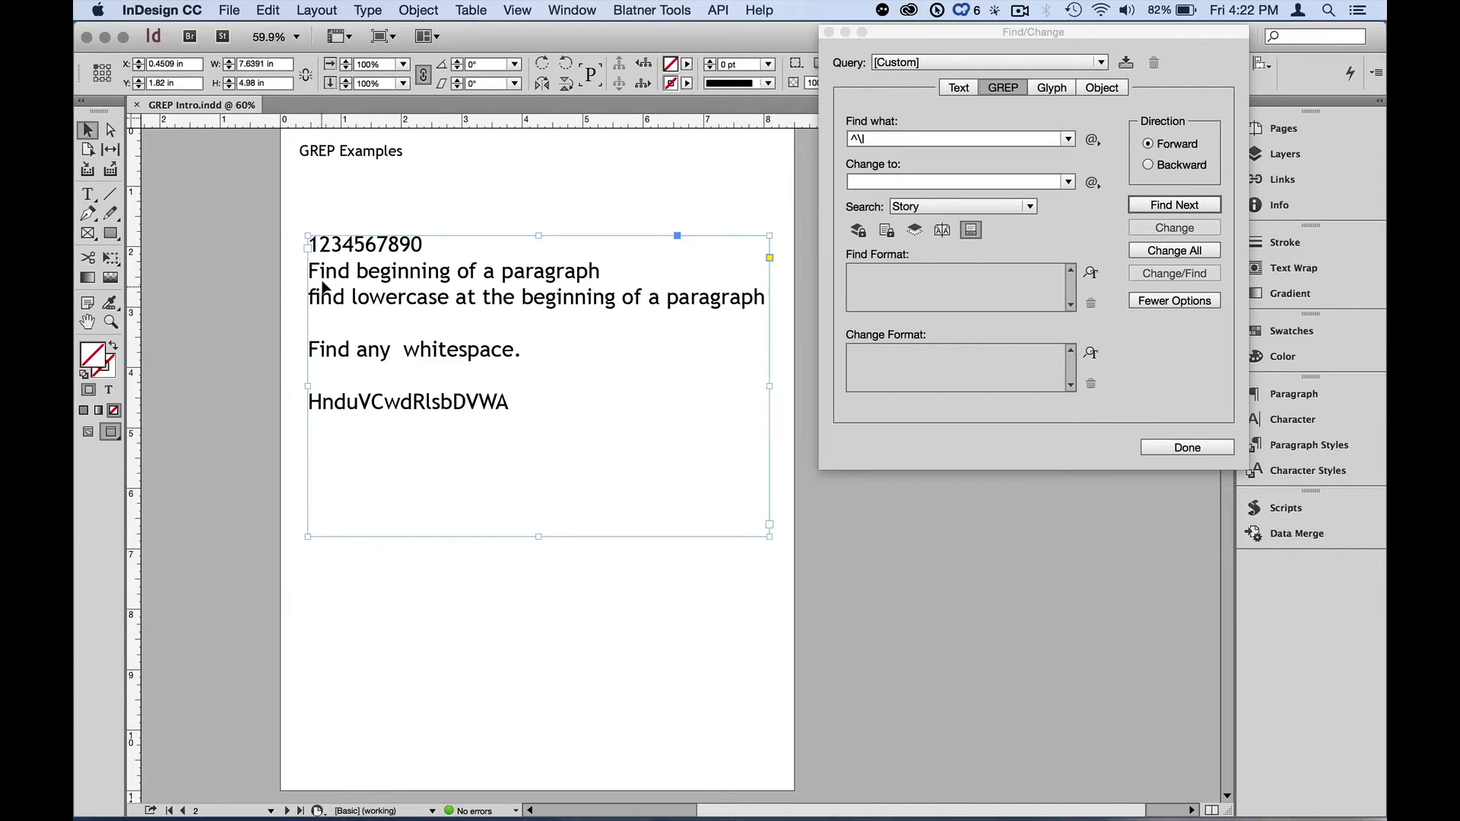
click(1169, 205)
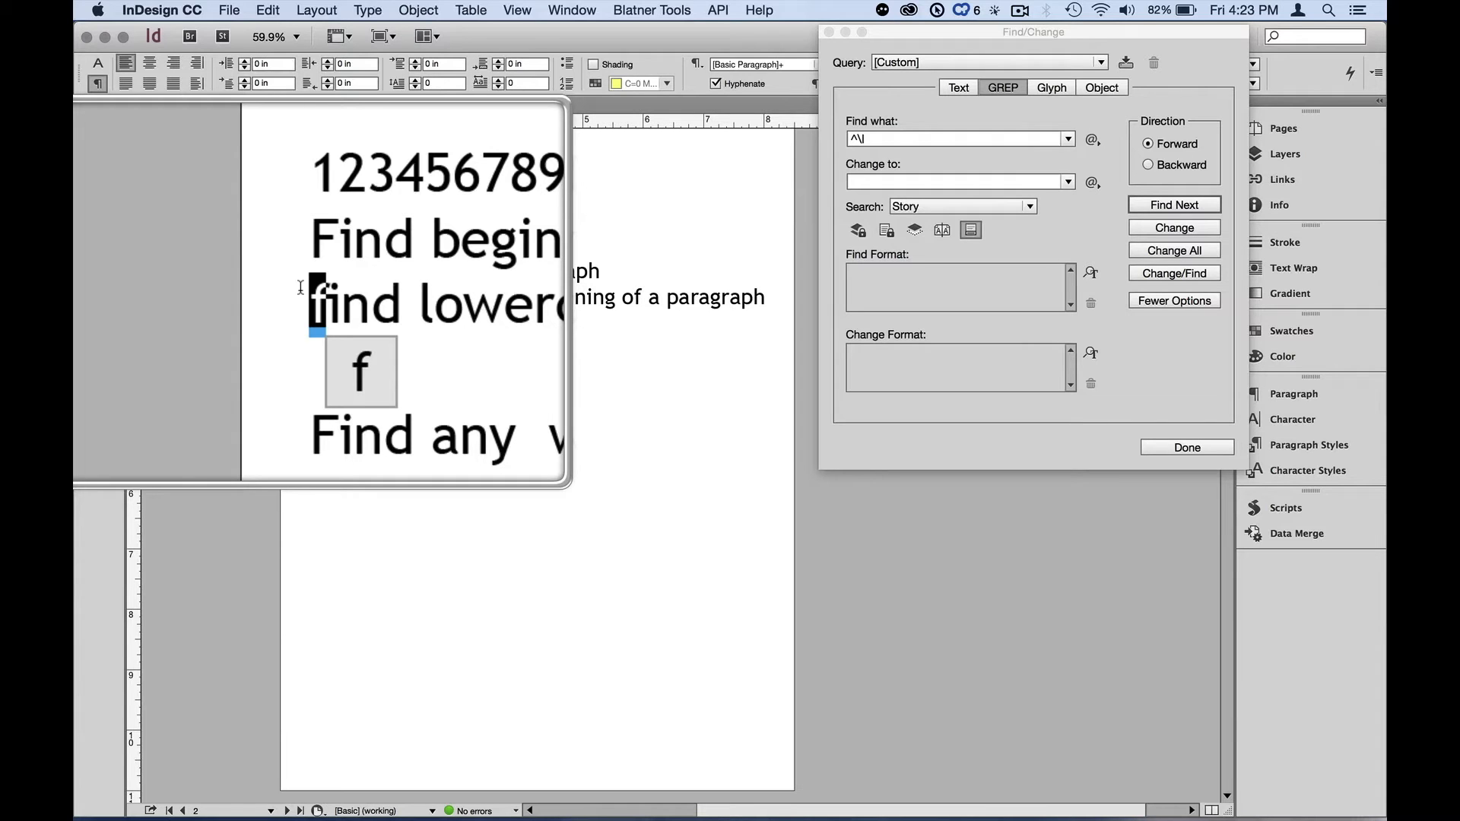
key(alt+z)
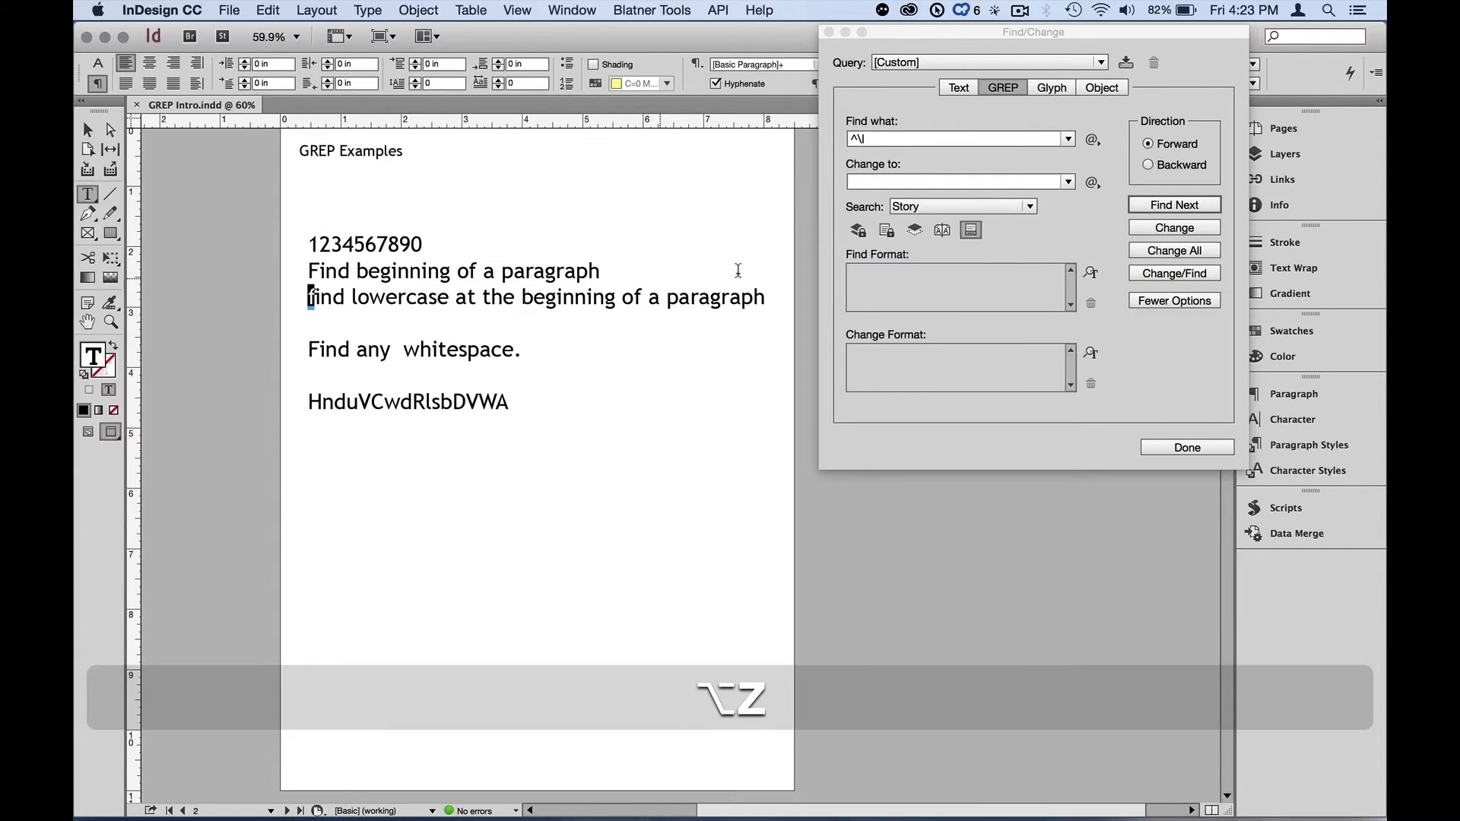
- Set the change format's case to All Caps and apply the change to the found letter
click(902, 362)
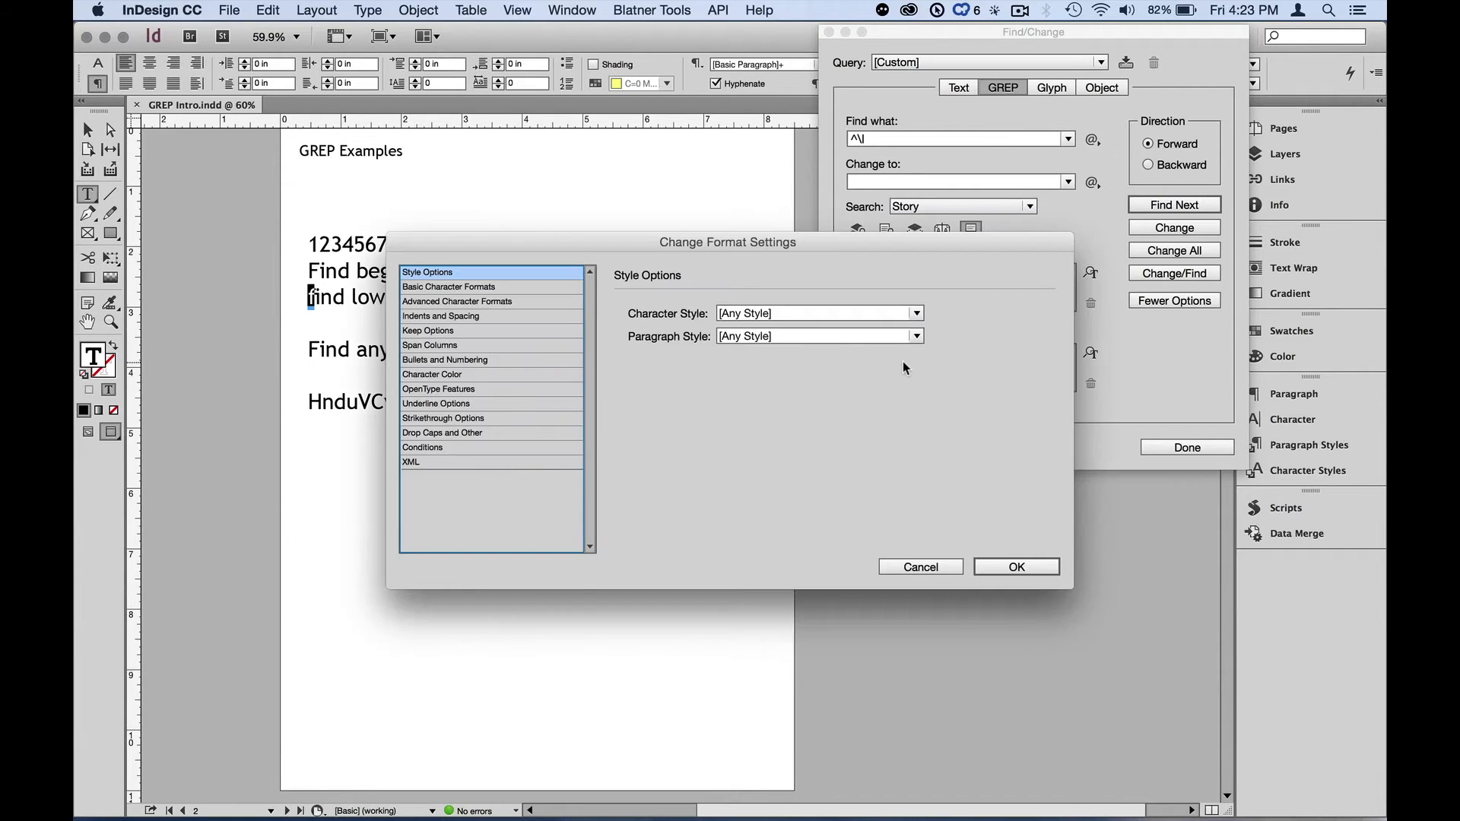
click(540, 285)
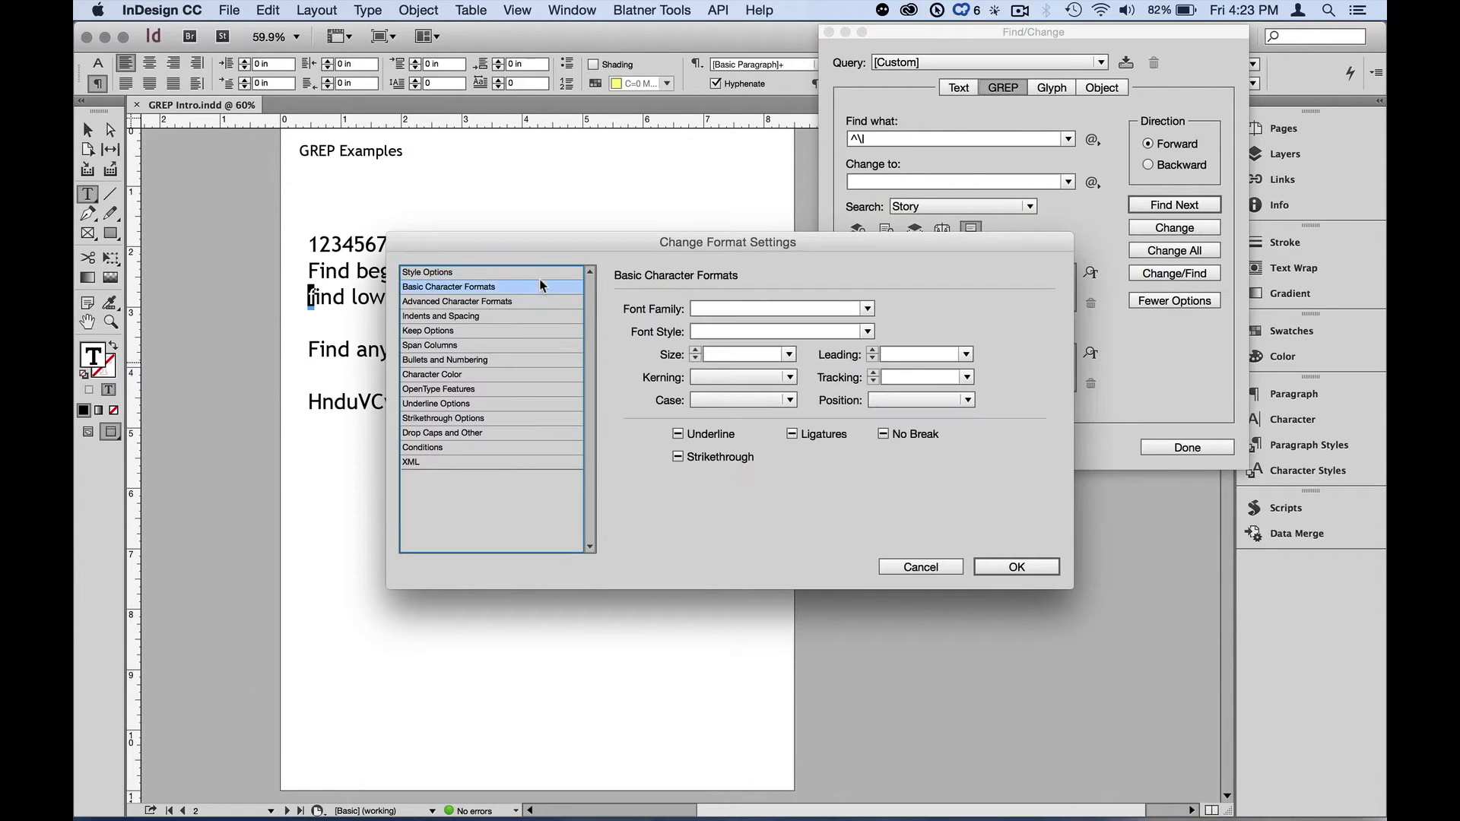
click(787, 401)
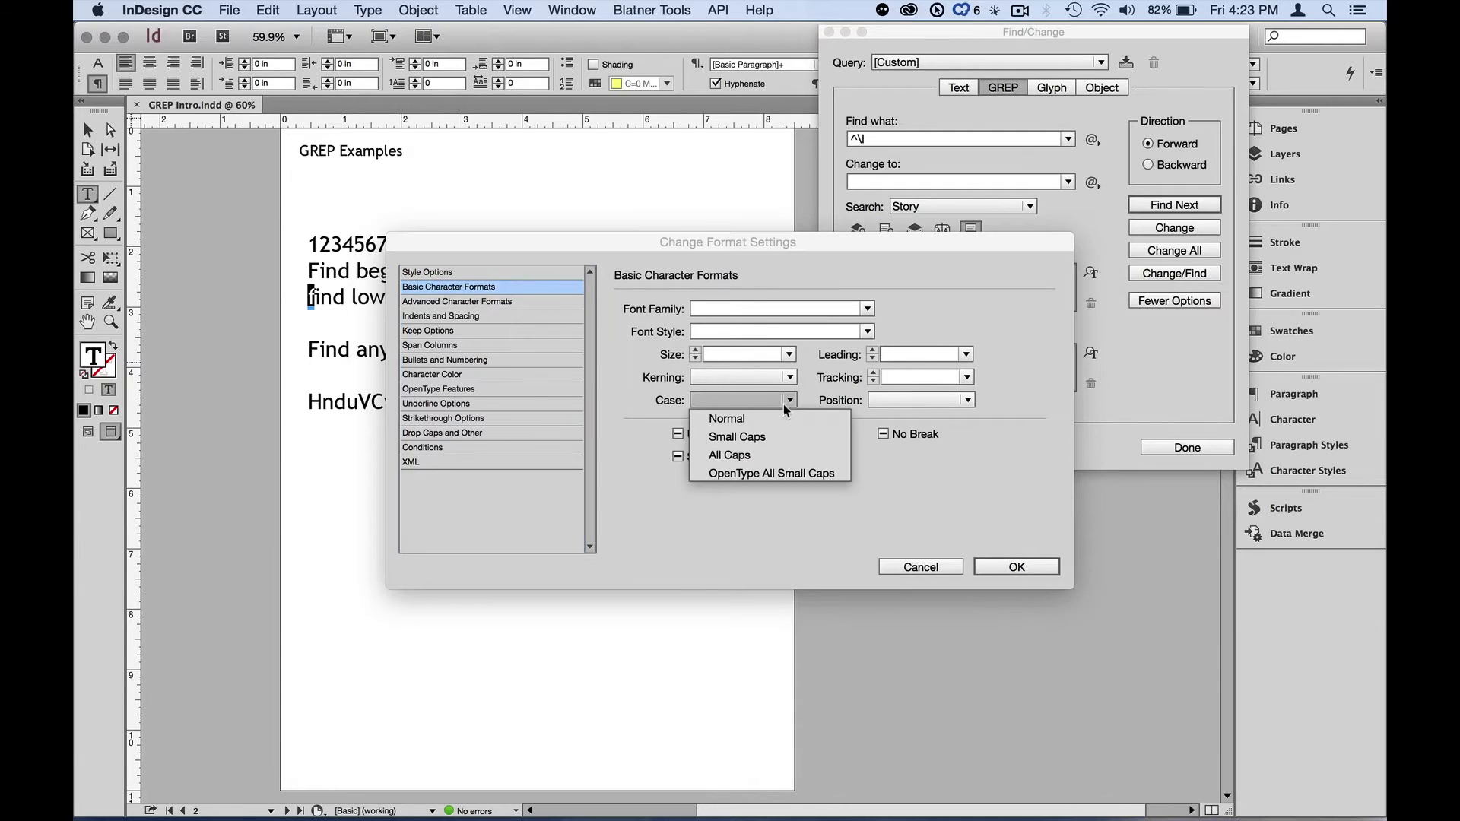
click(767, 454)
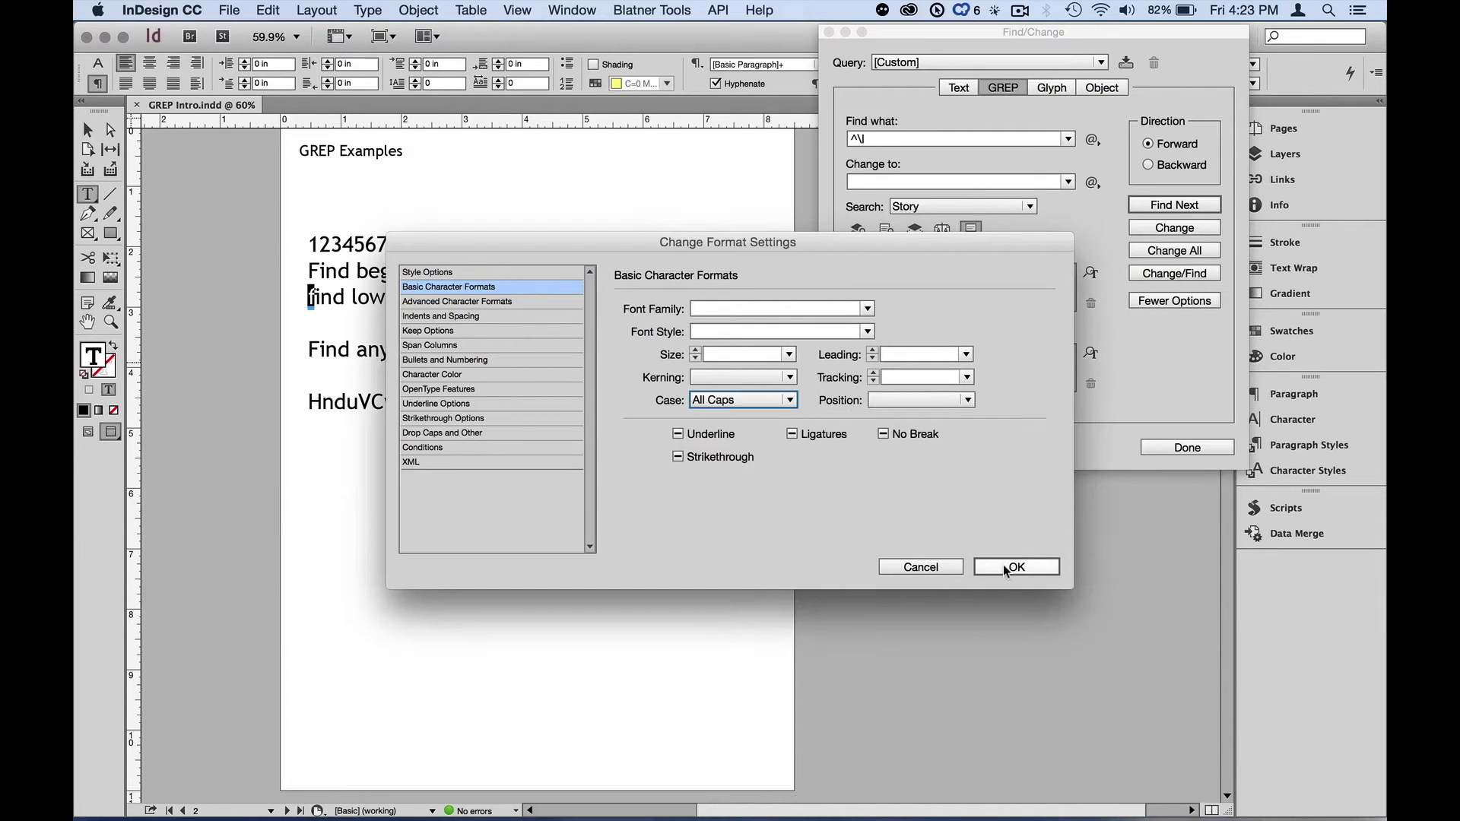
click(1004, 569)
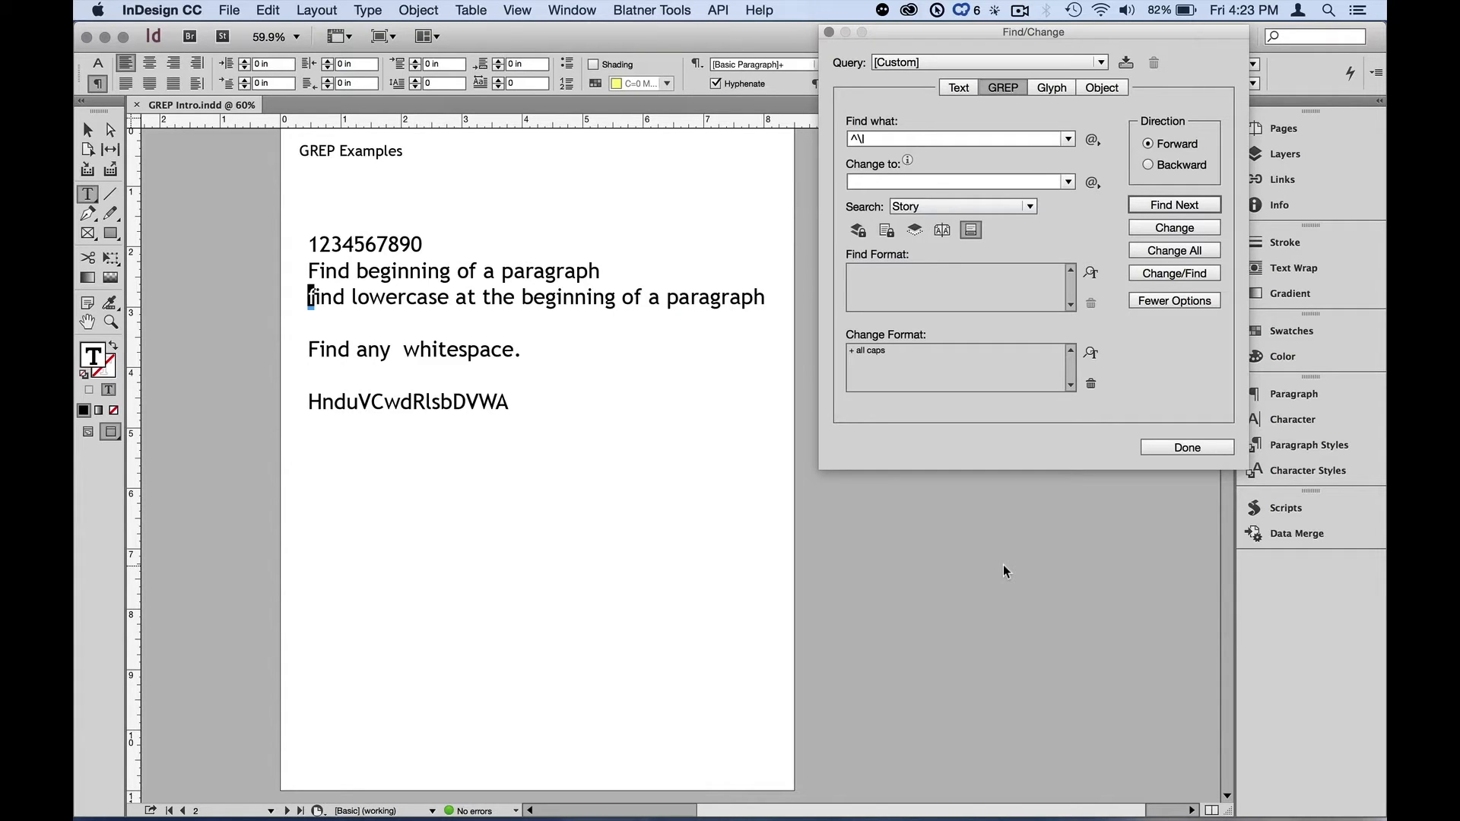
click(1178, 229)
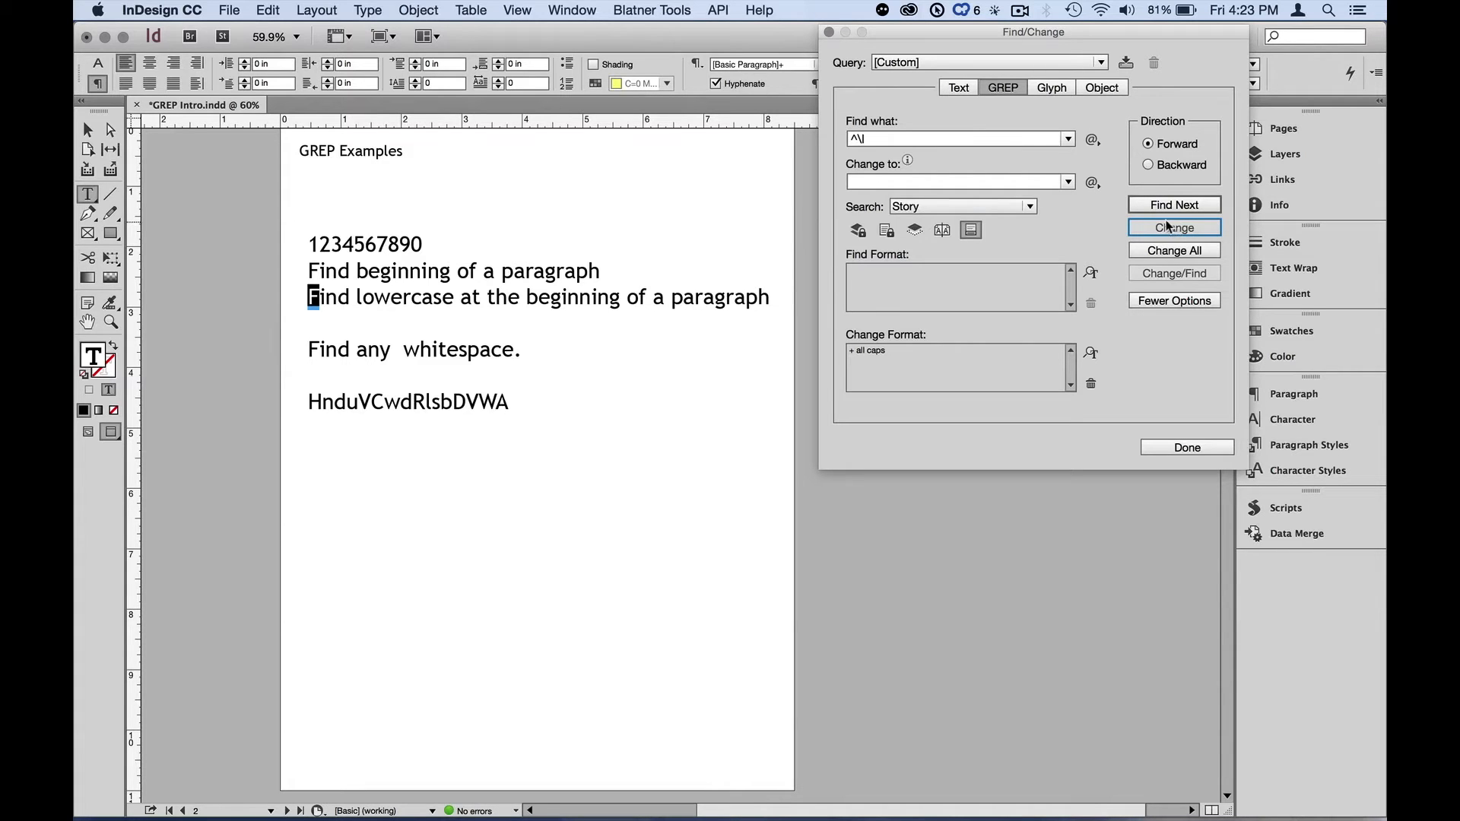
- Clear the search expression and the All Caps change format, with the text frame selected again
click(915, 140)
key(BackSpace)
key(BackSpace)
key(BackSpace)
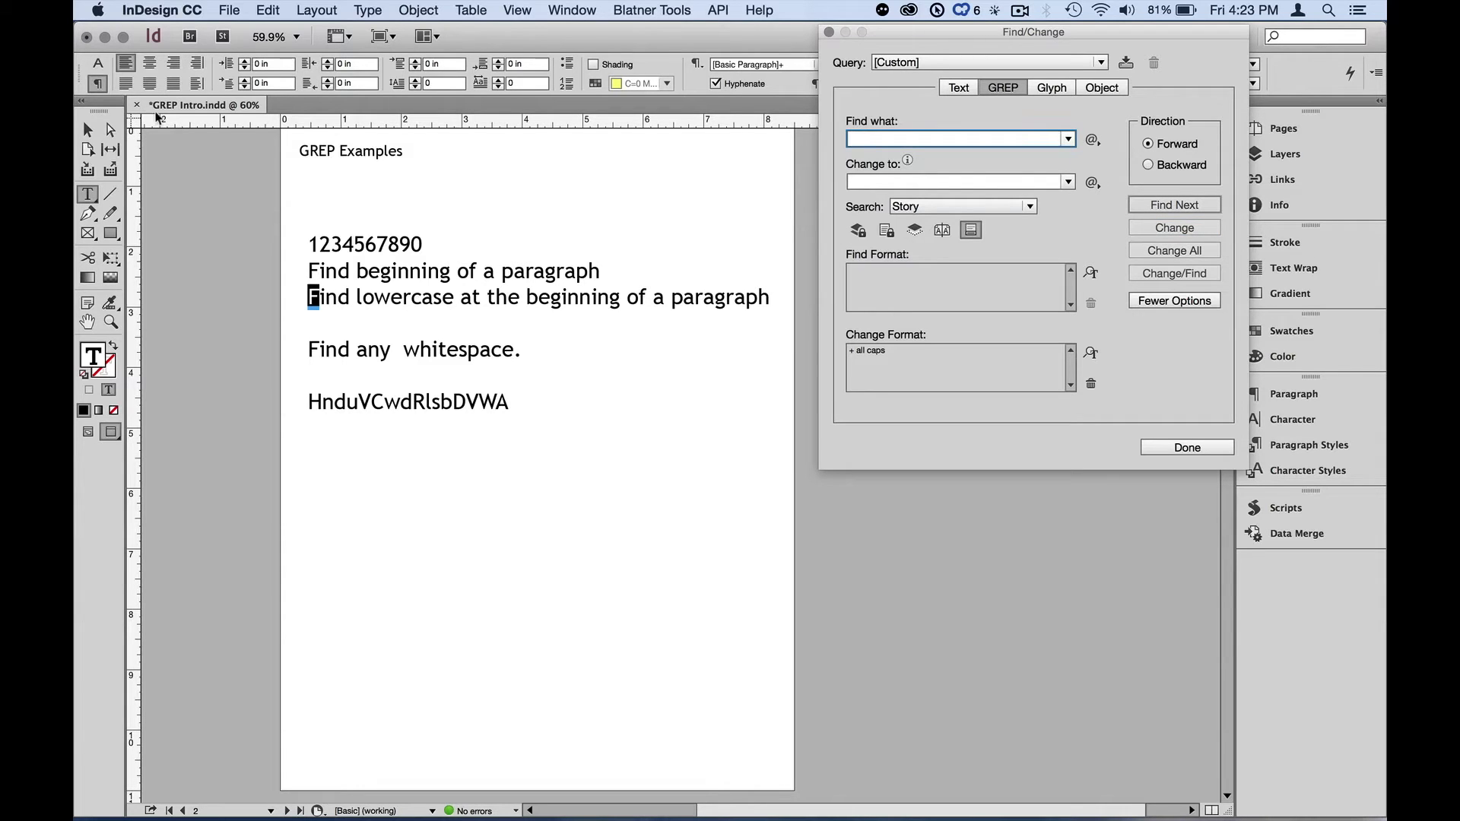
click(88, 131)
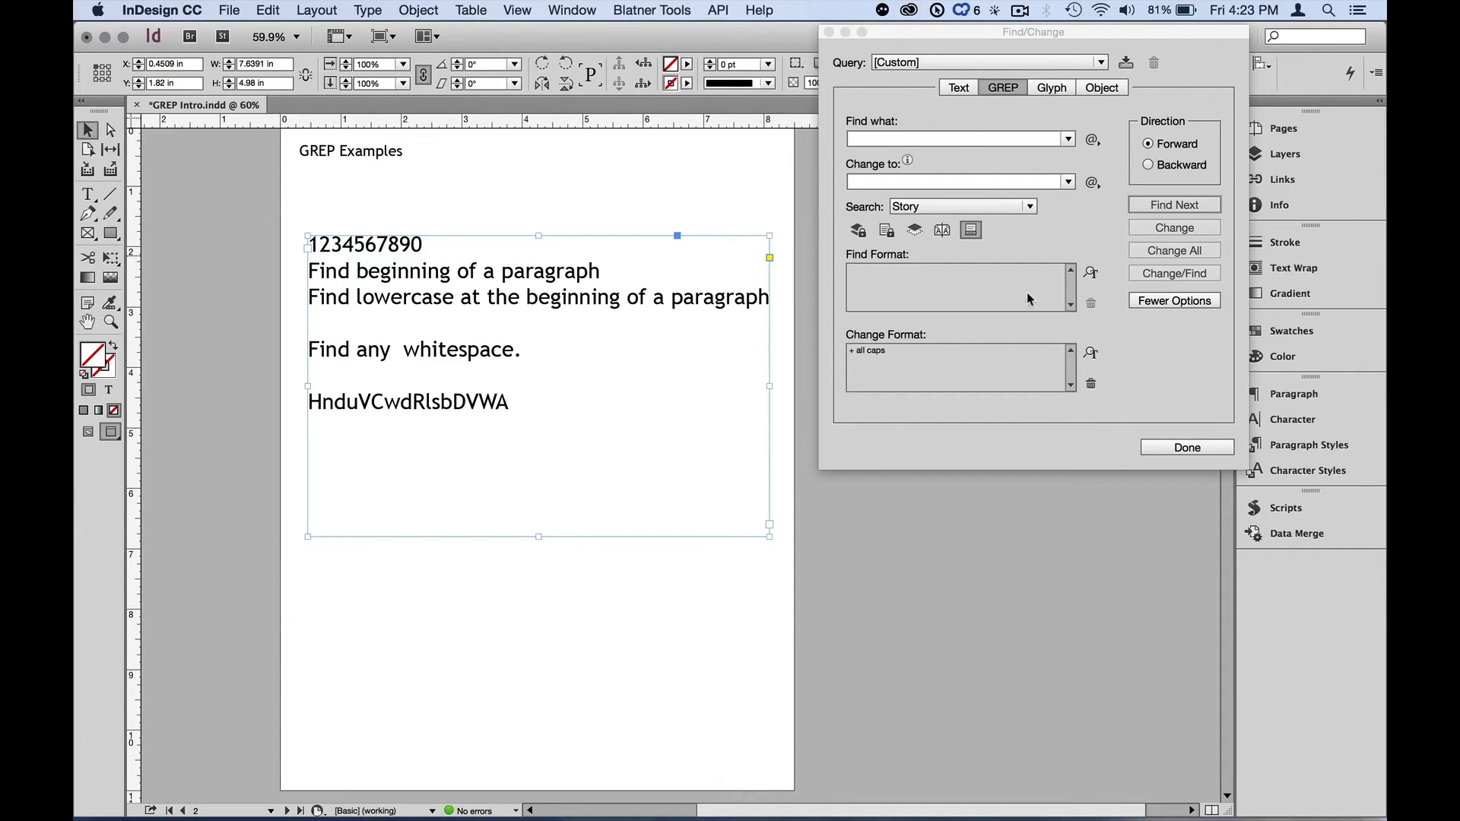
click(1090, 383)
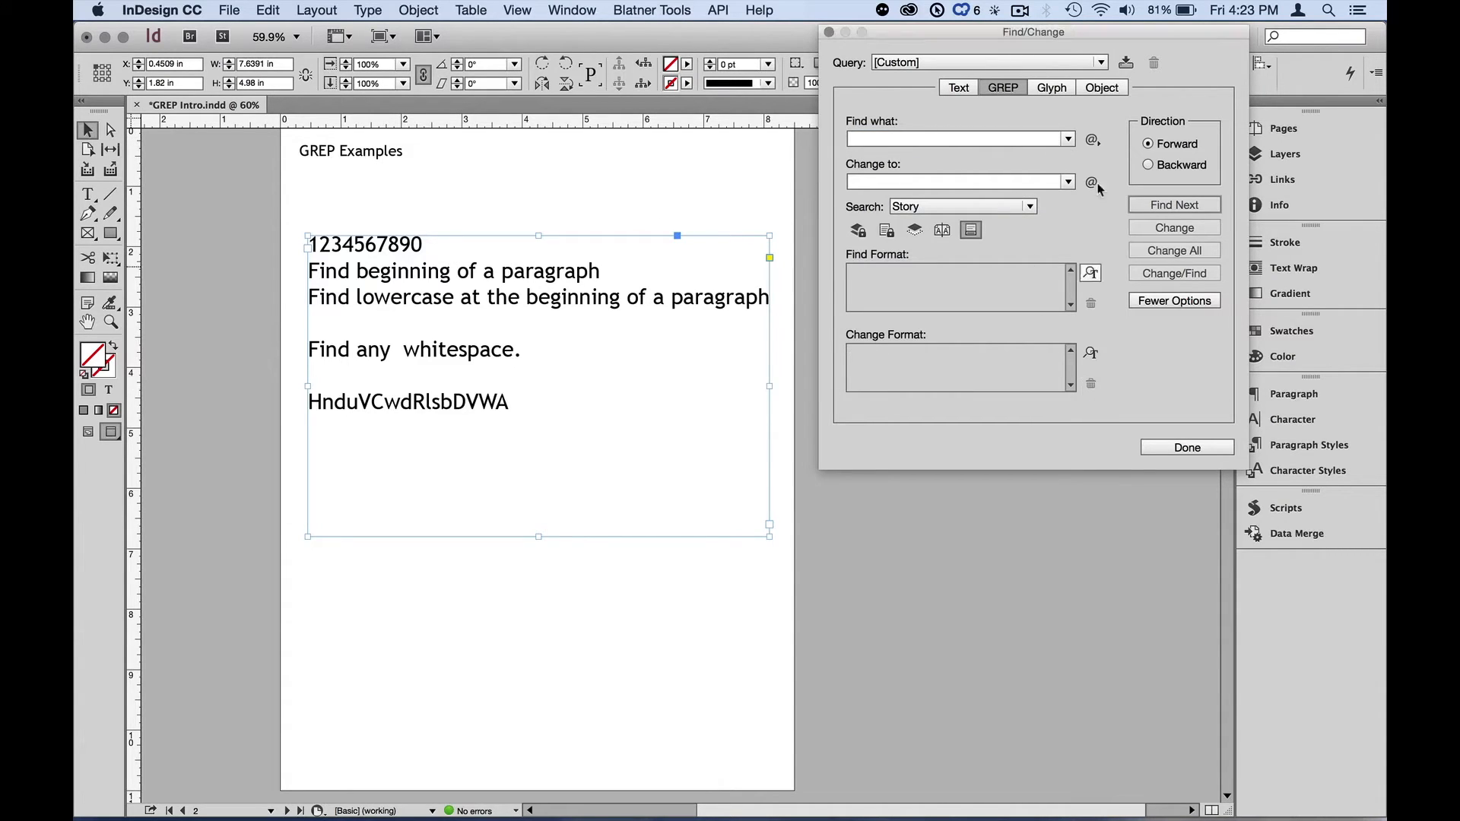
click(1092, 140)
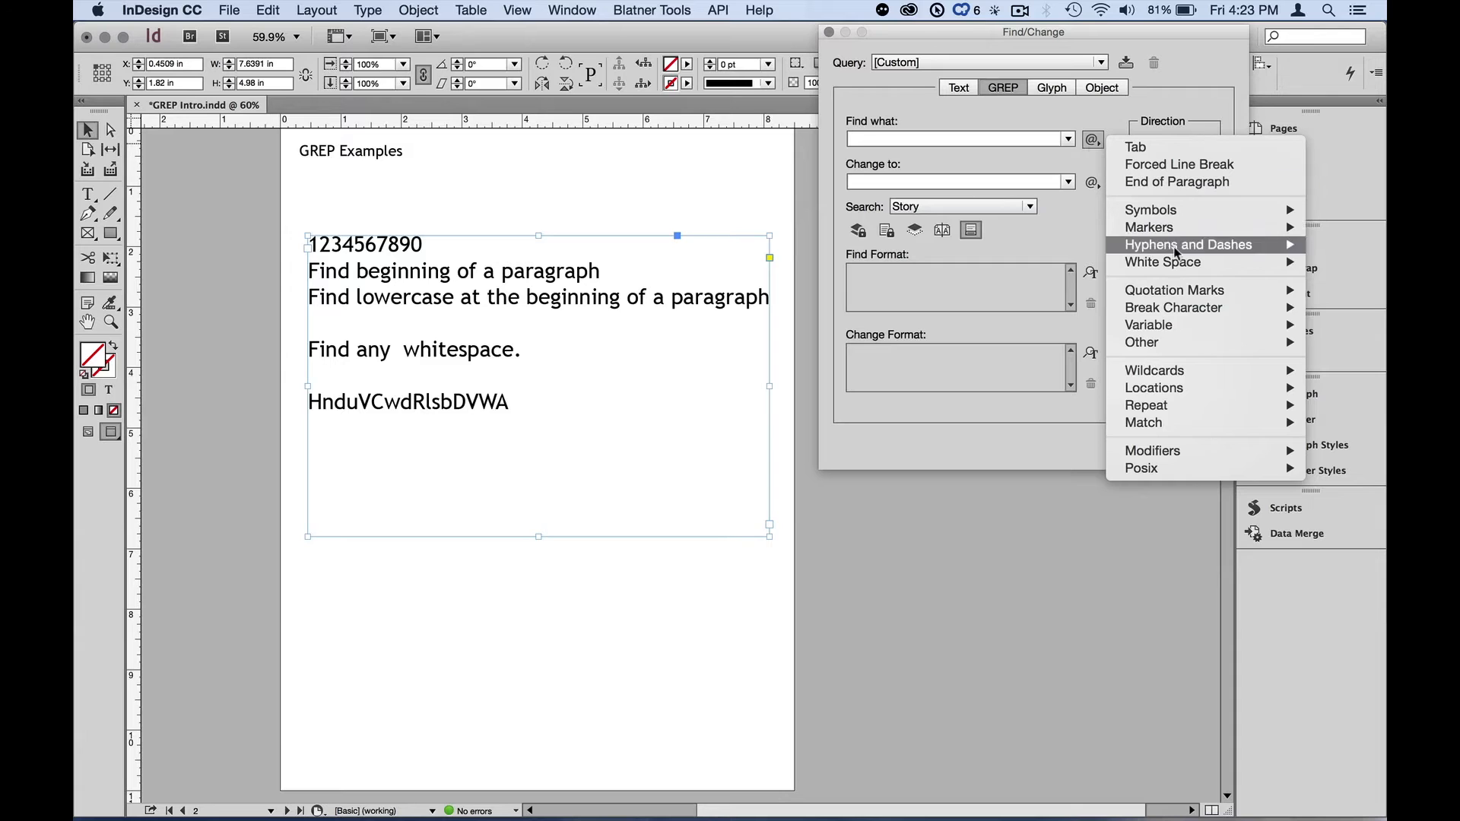
mouse_move(1195, 388)
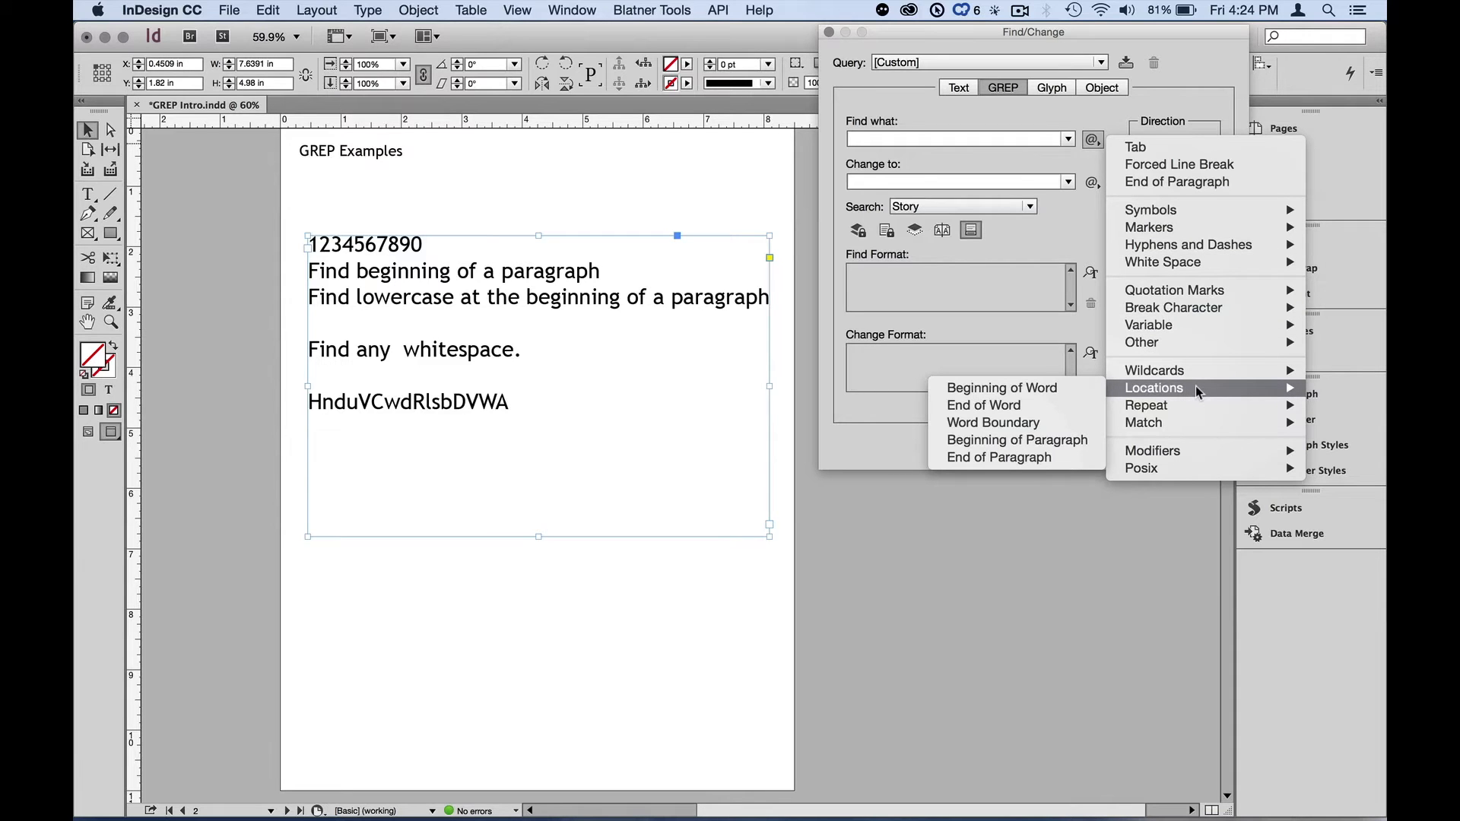
click(1029, 411)
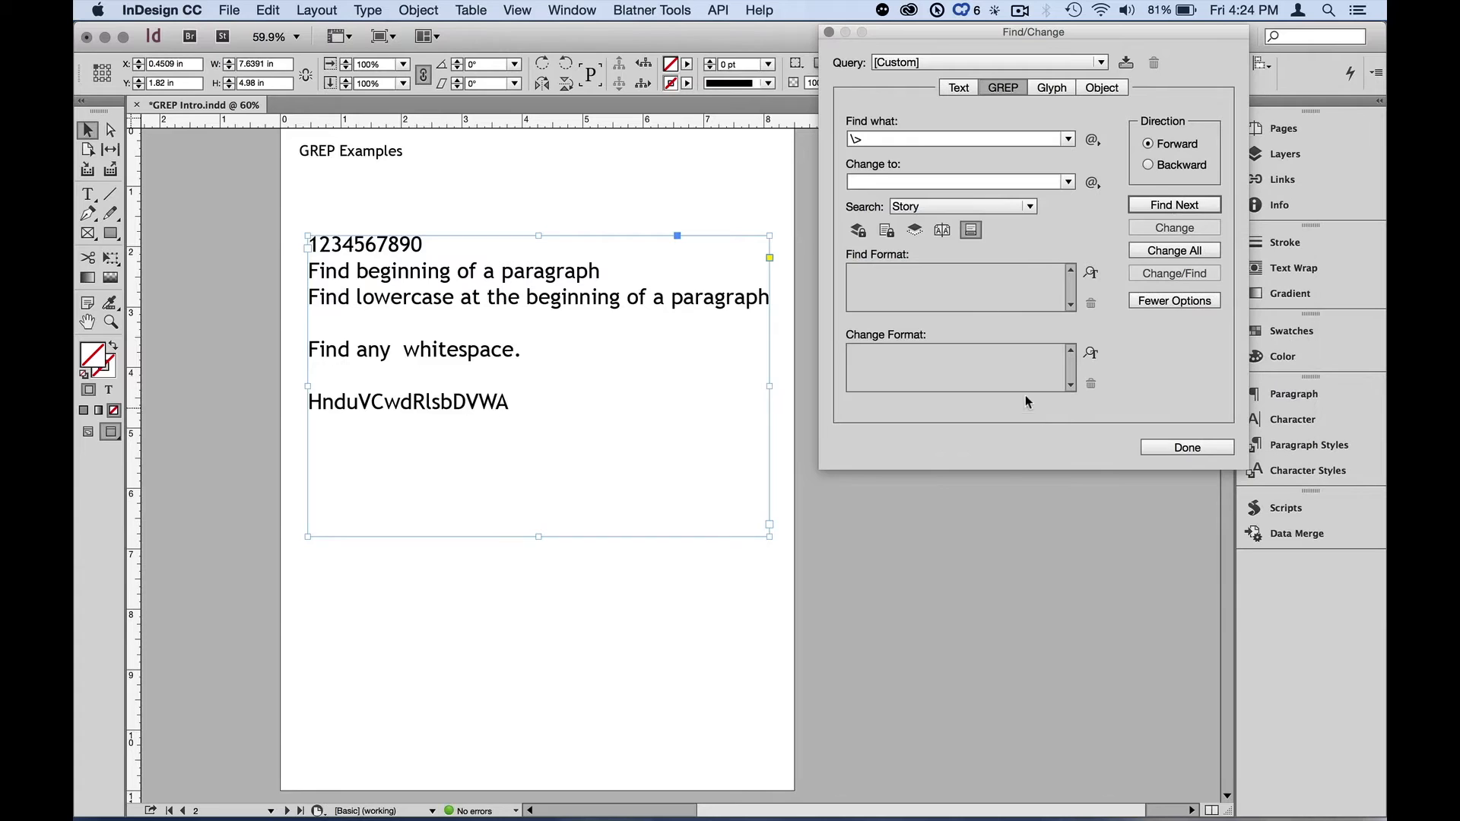
click(871, 143)
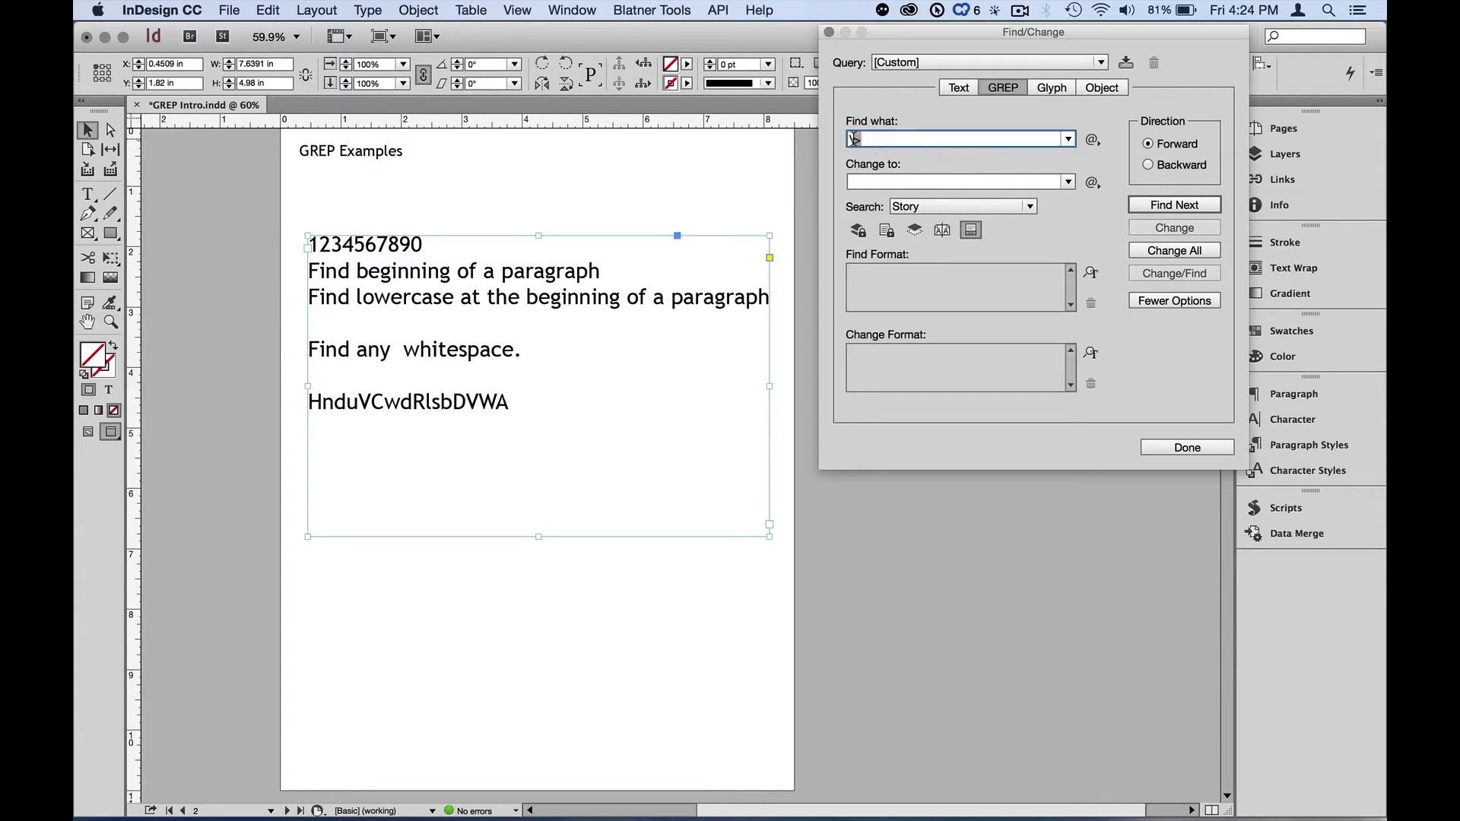
key(BackSpace)
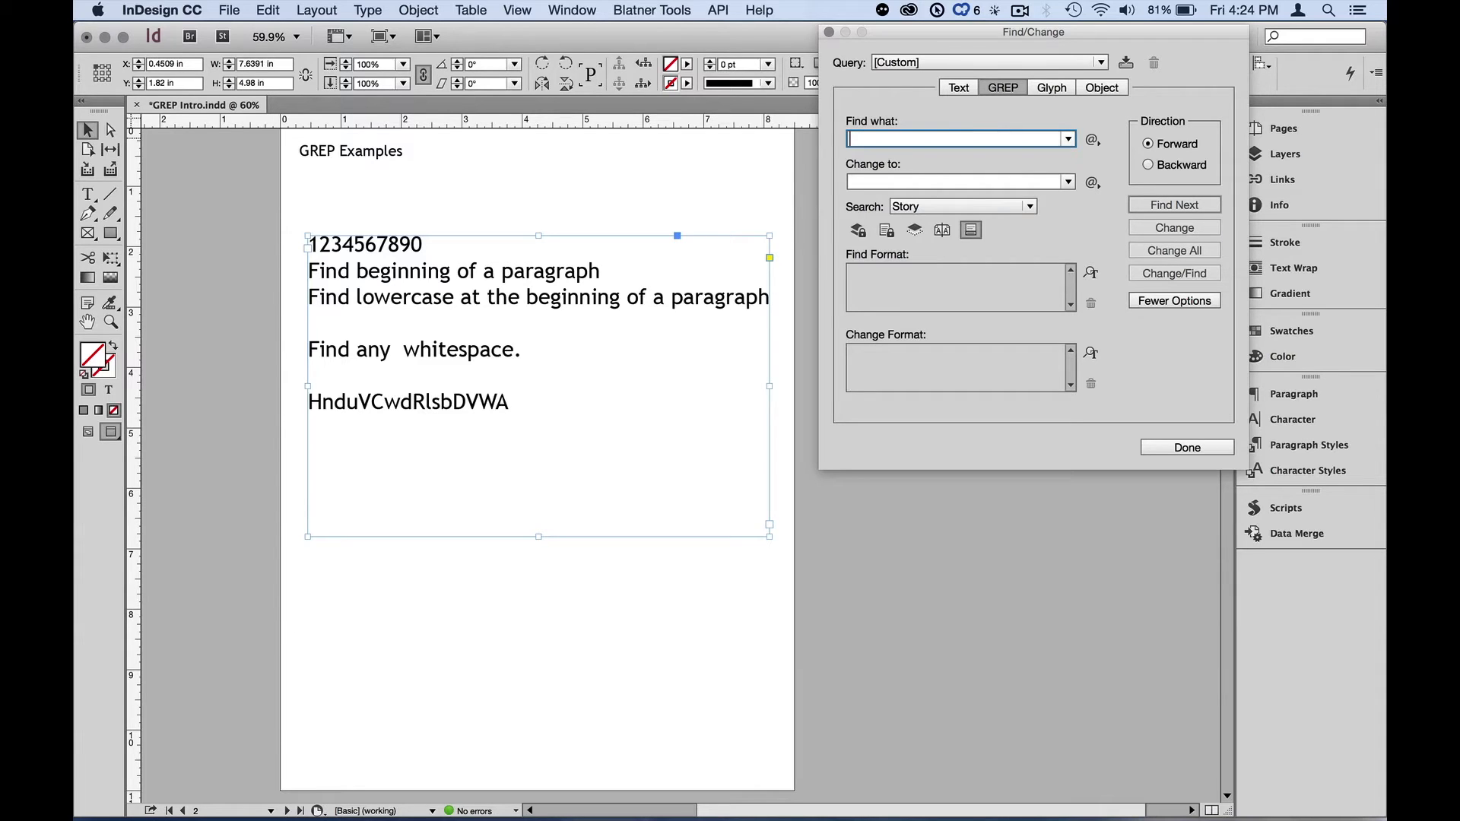
- Insert the word "many" before "beginning" in the lowercase line, then select the text frame
click(523, 293)
double_click(523, 293)
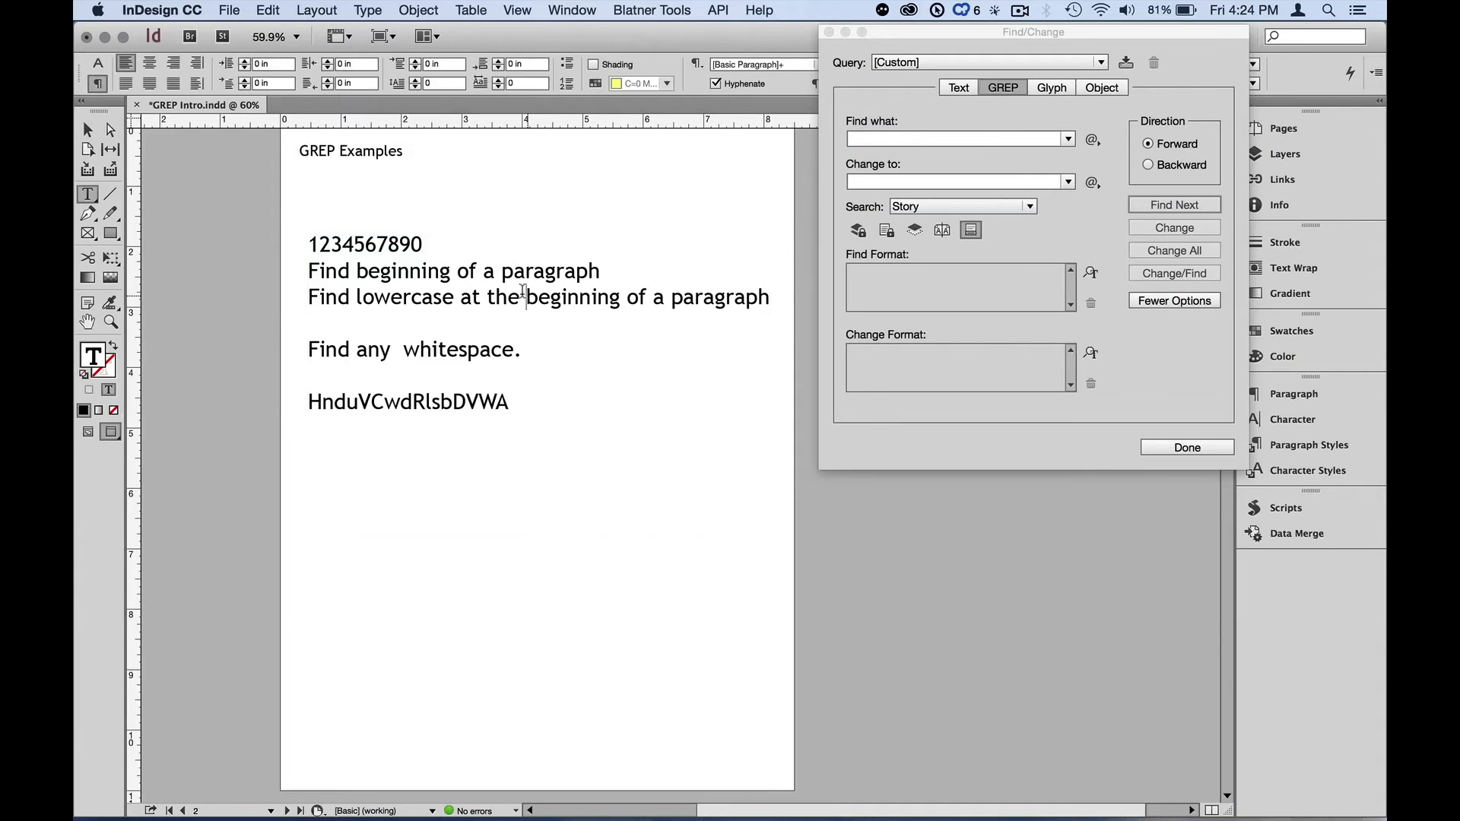
text(many)
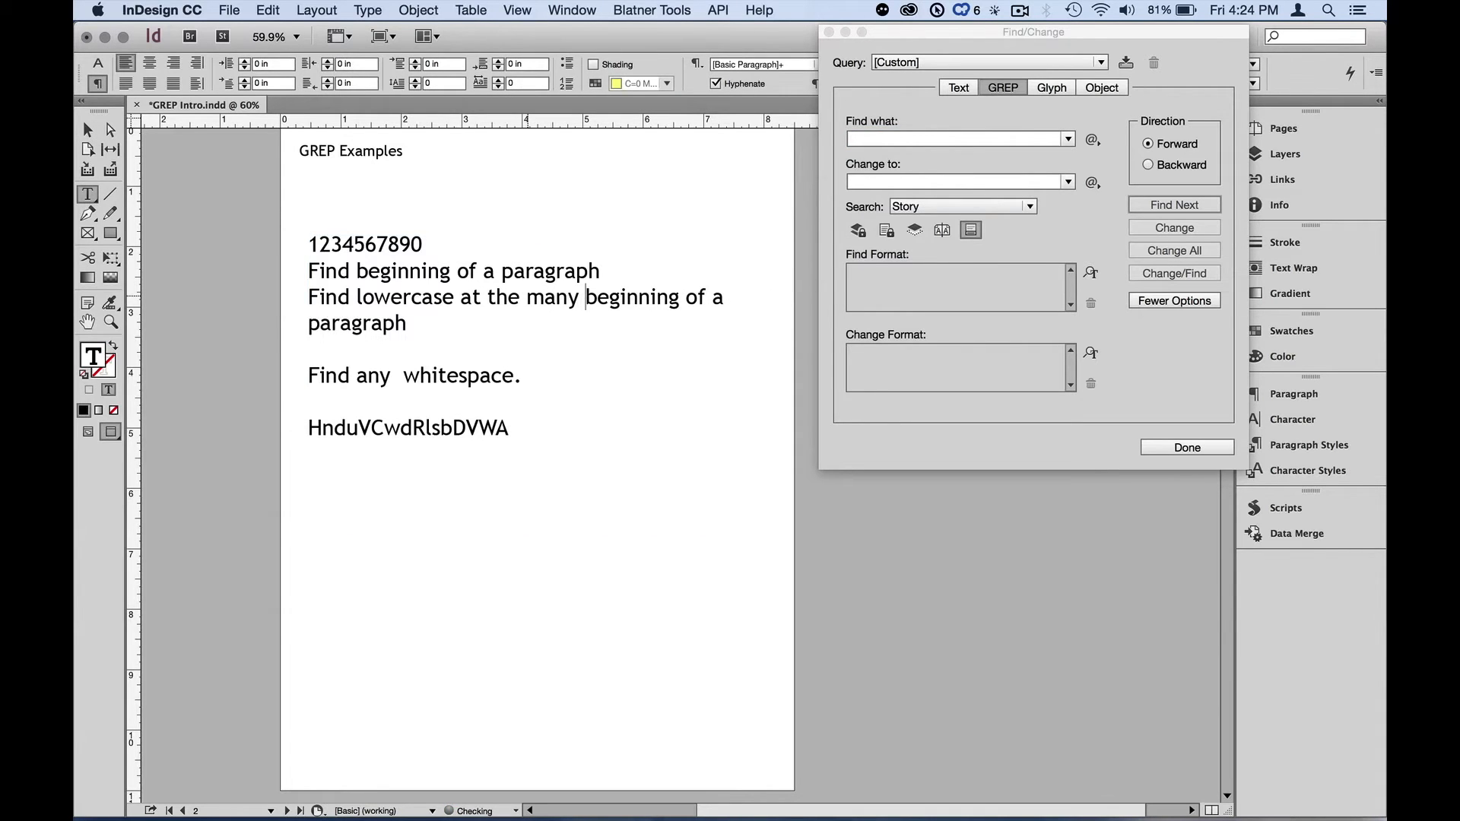
click(88, 130)
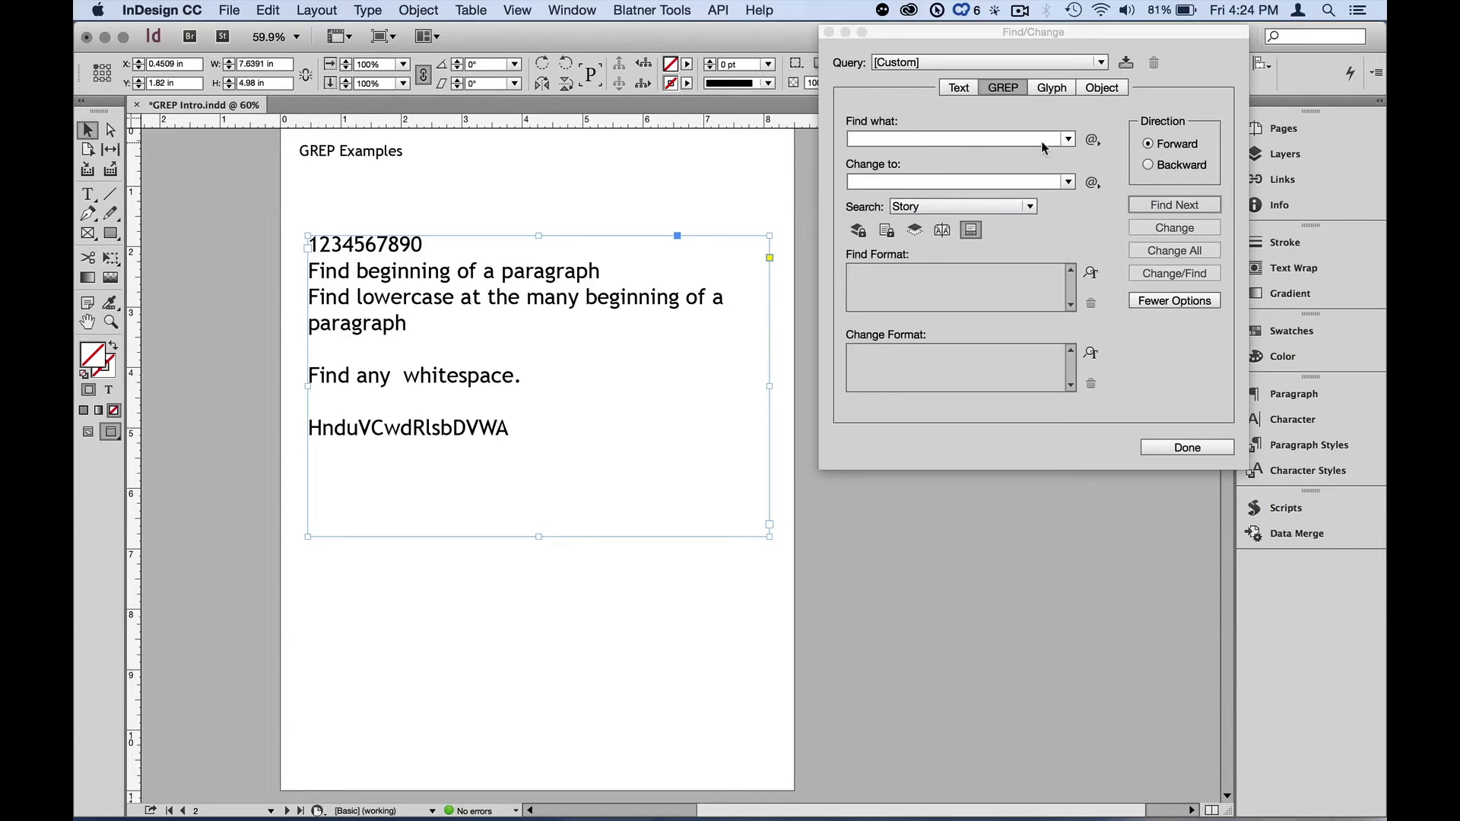
- Build the search expression \bany\b by placing Word Boundary locations around "any", and find the next match
click(1090, 137)
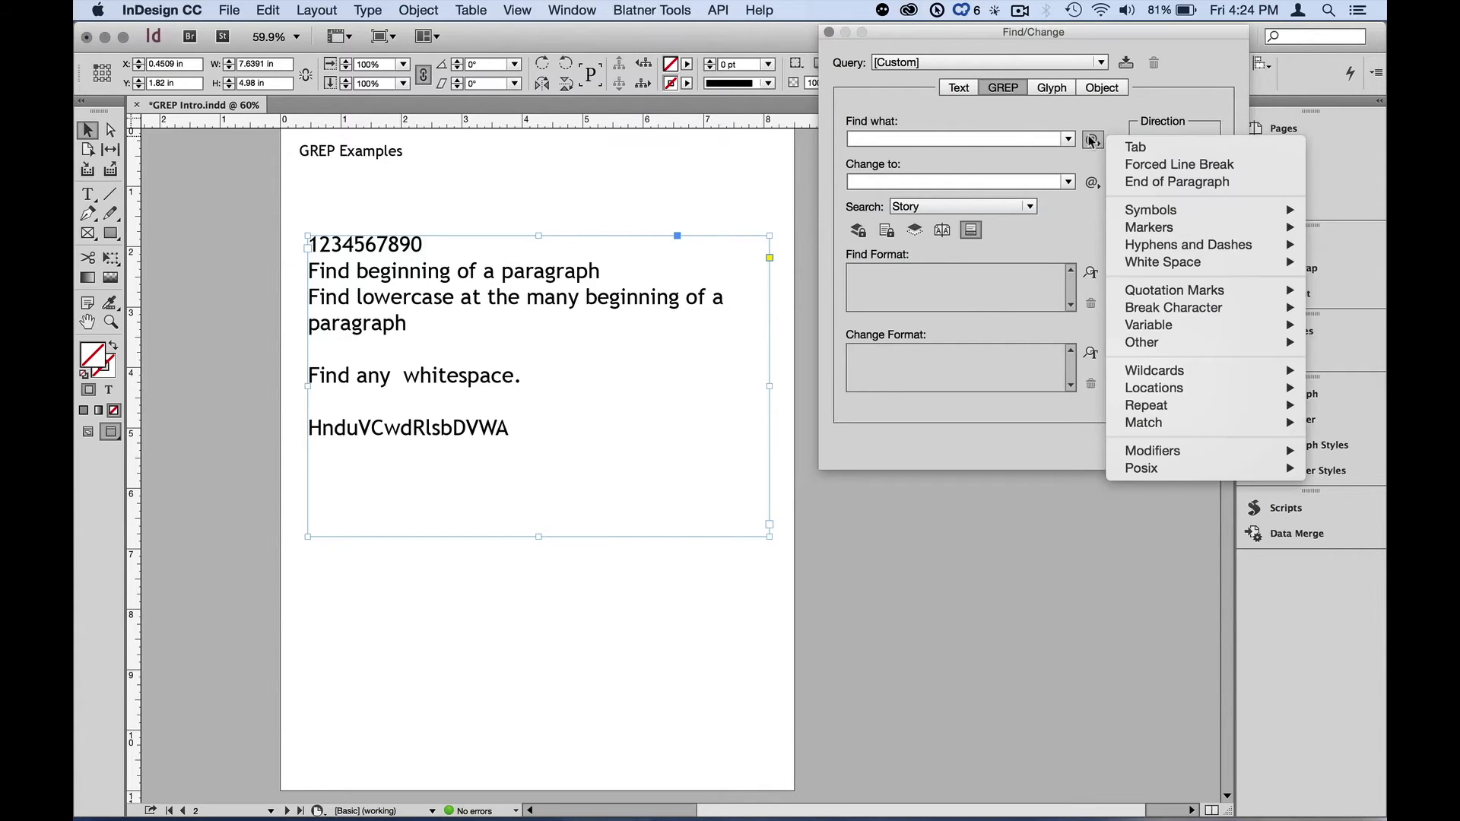
mouse_move(1149, 388)
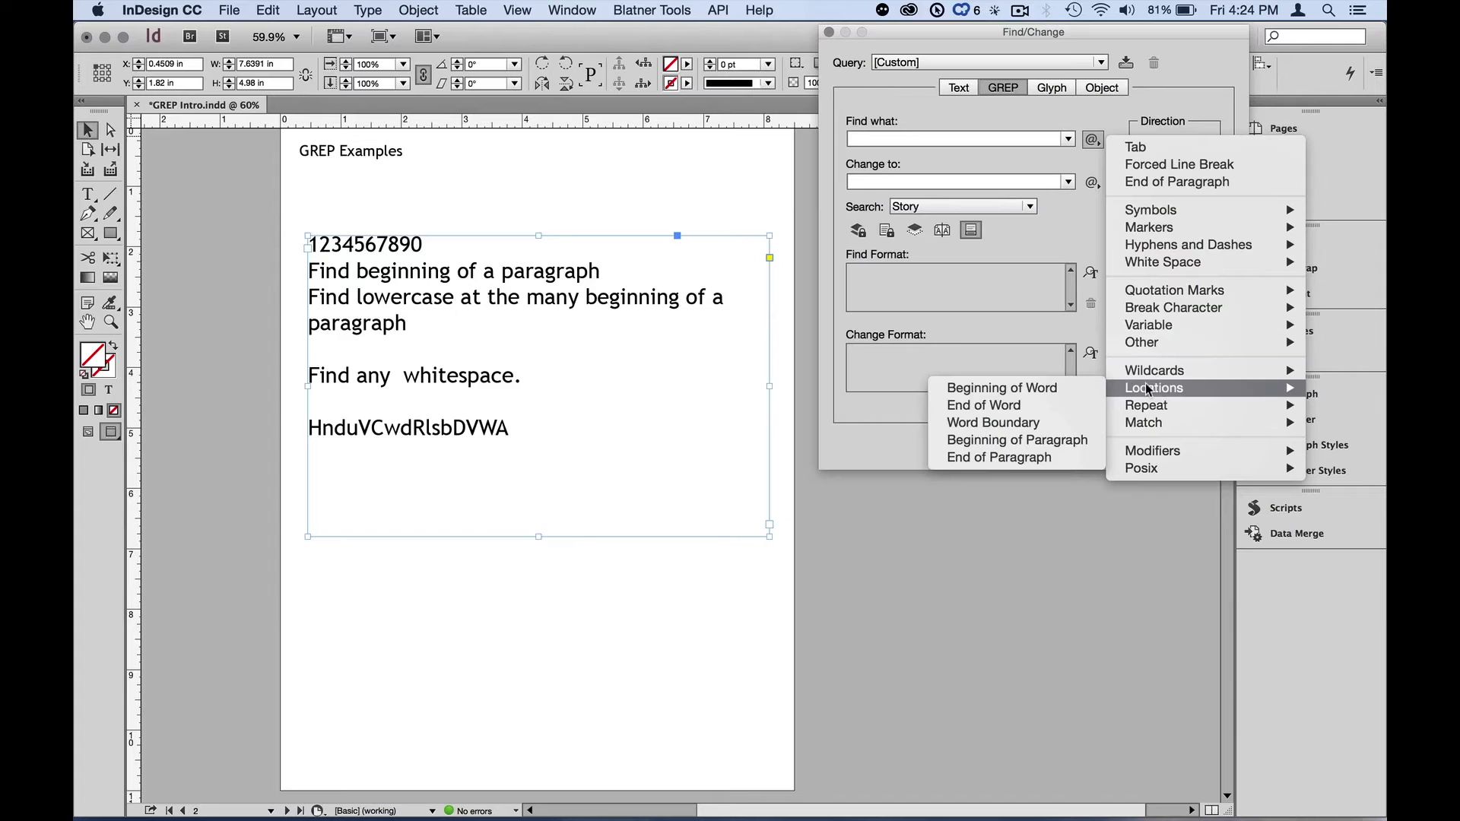
click(1062, 422)
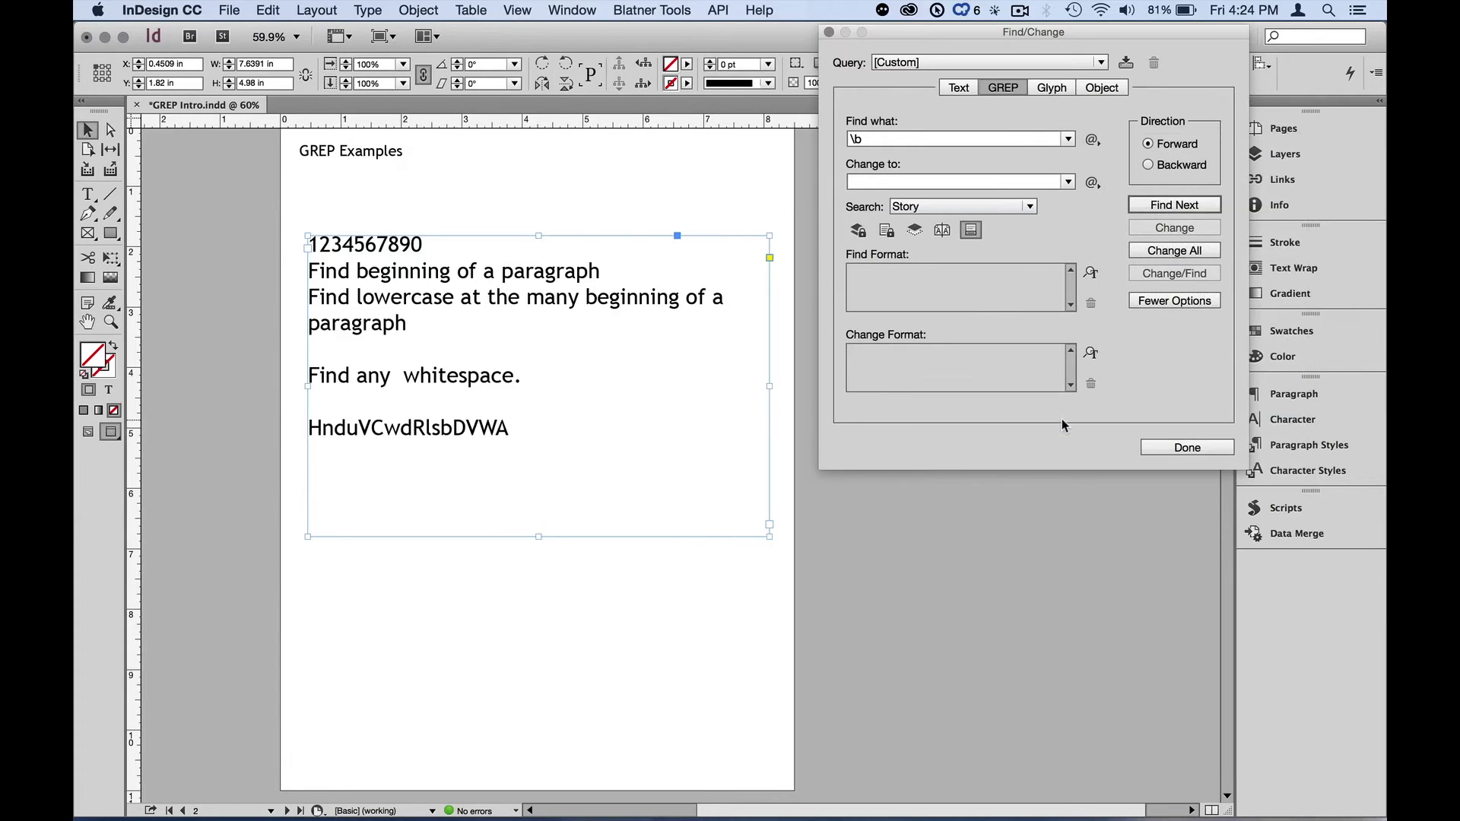
click(874, 139)
text(any)
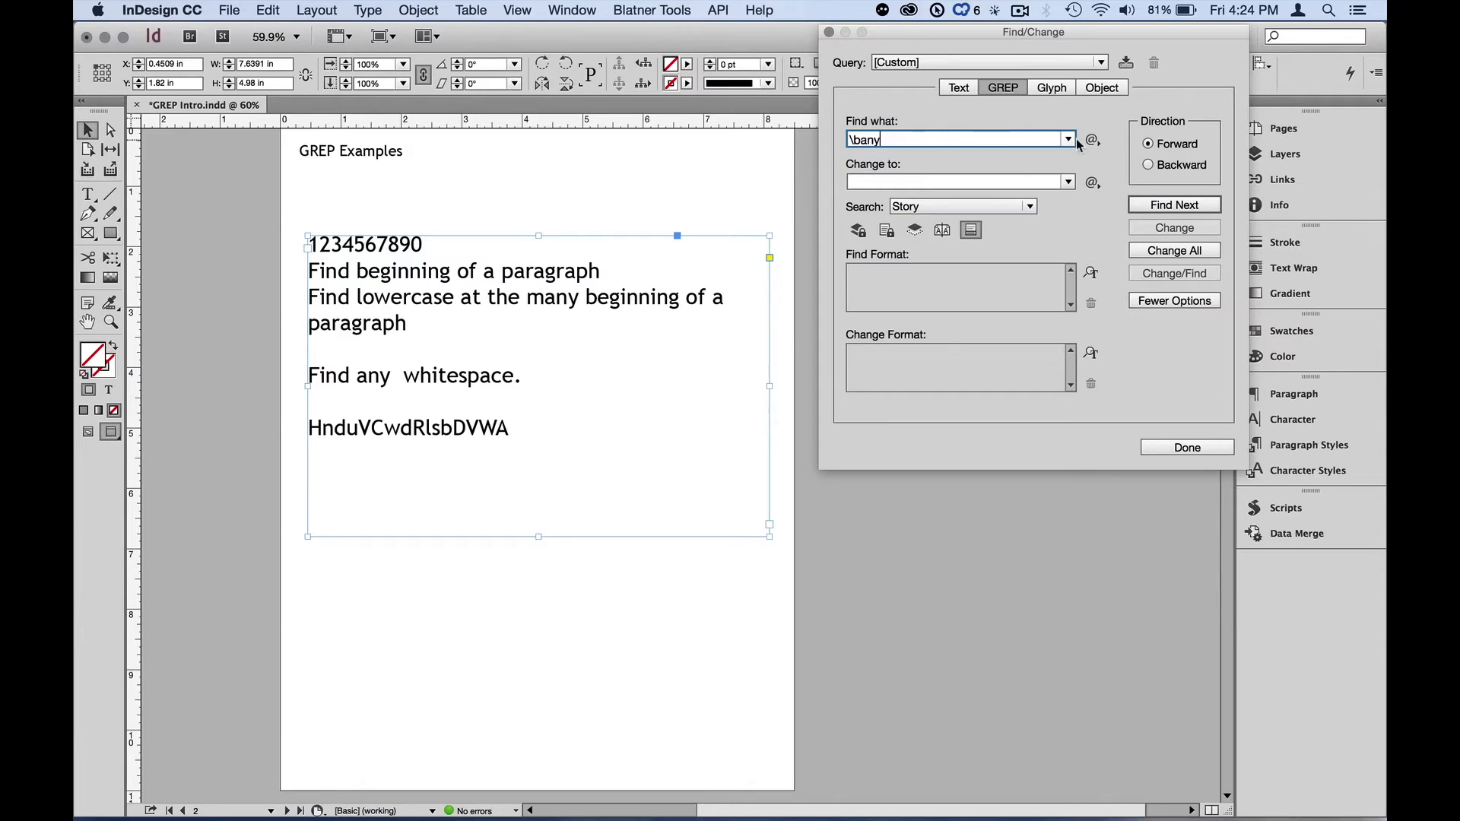
click(1092, 140)
mouse_move(1159, 395)
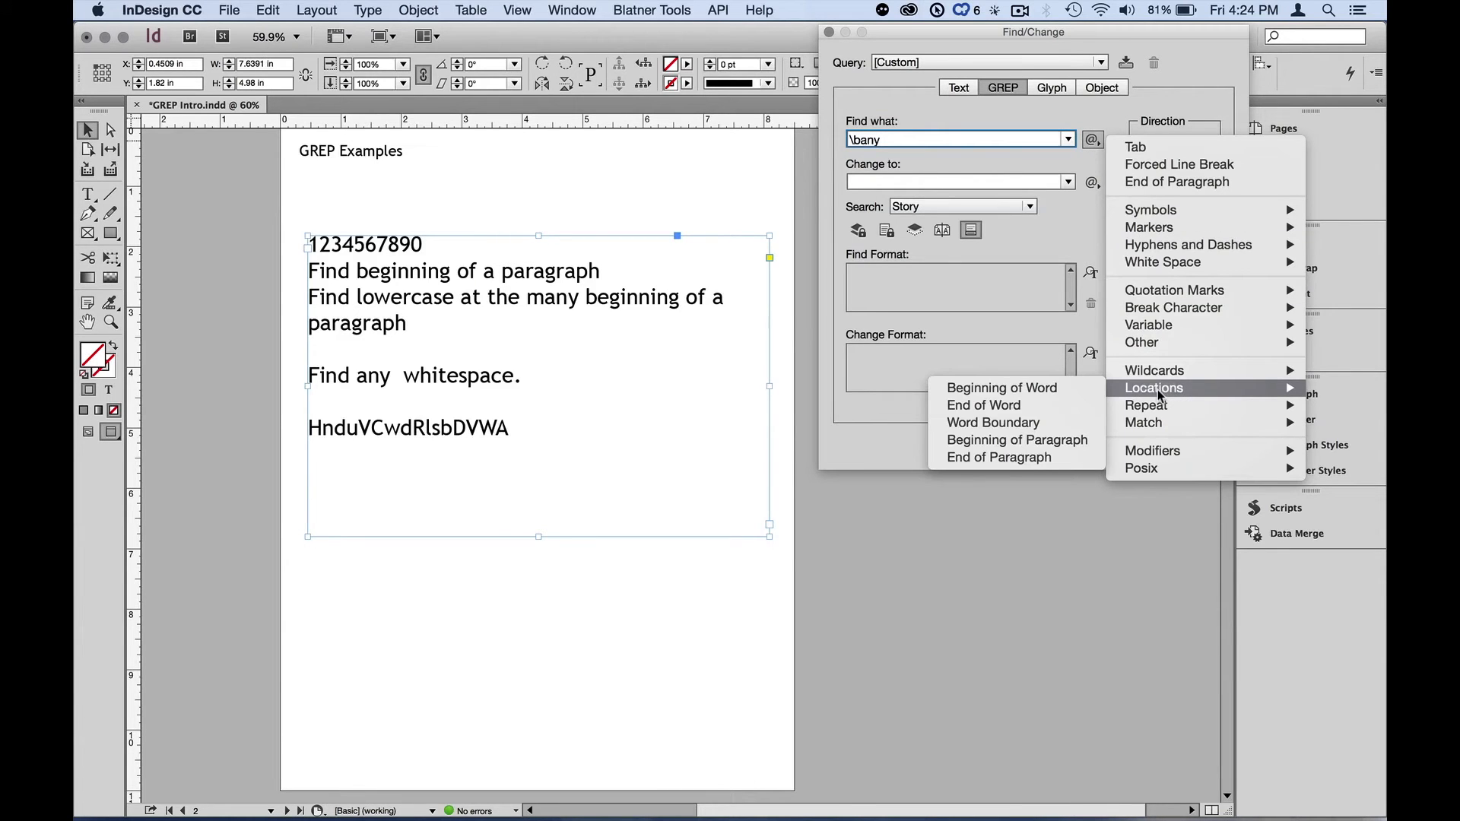
click(1080, 423)
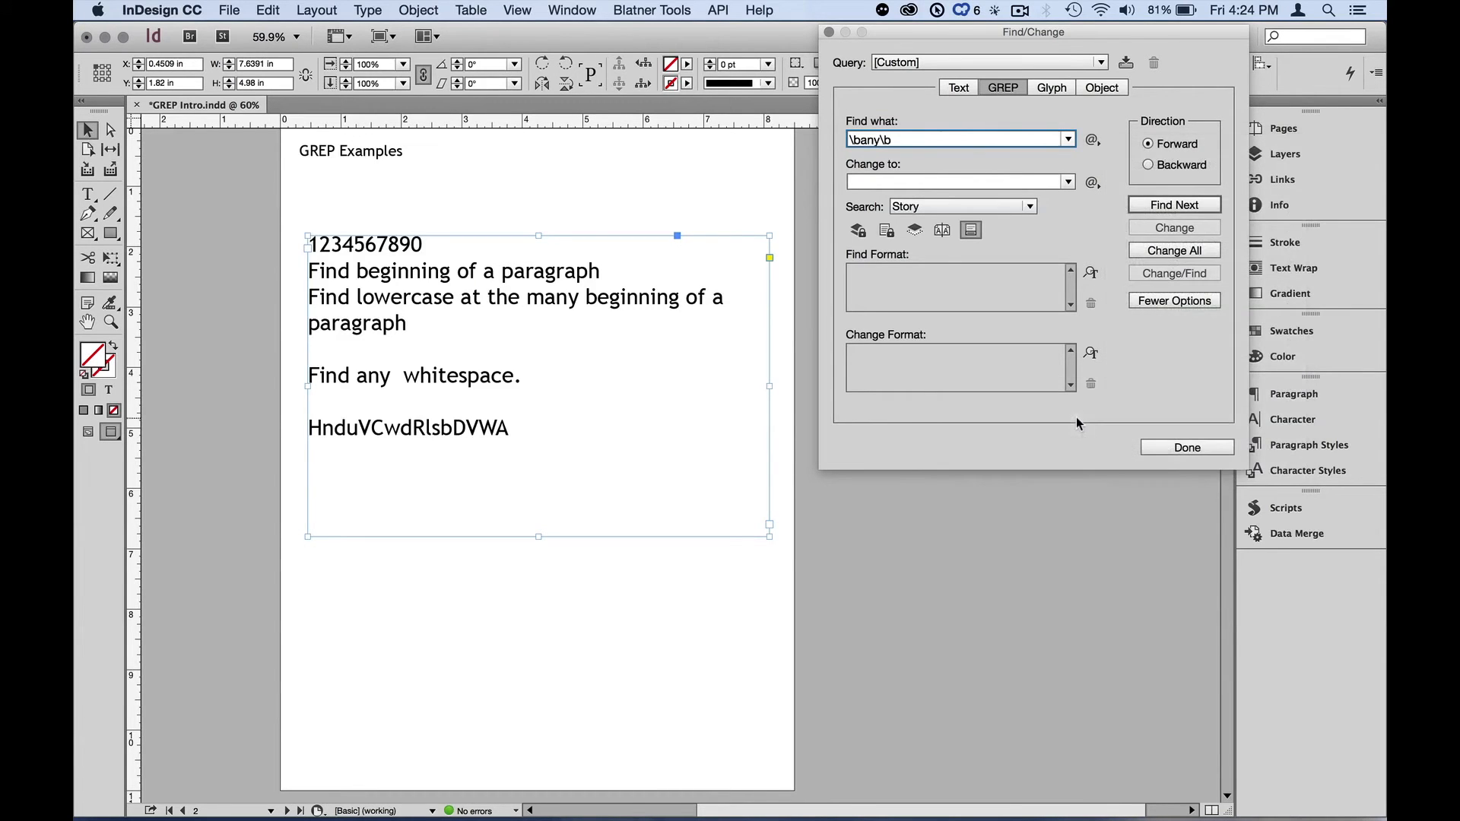
click(1174, 205)
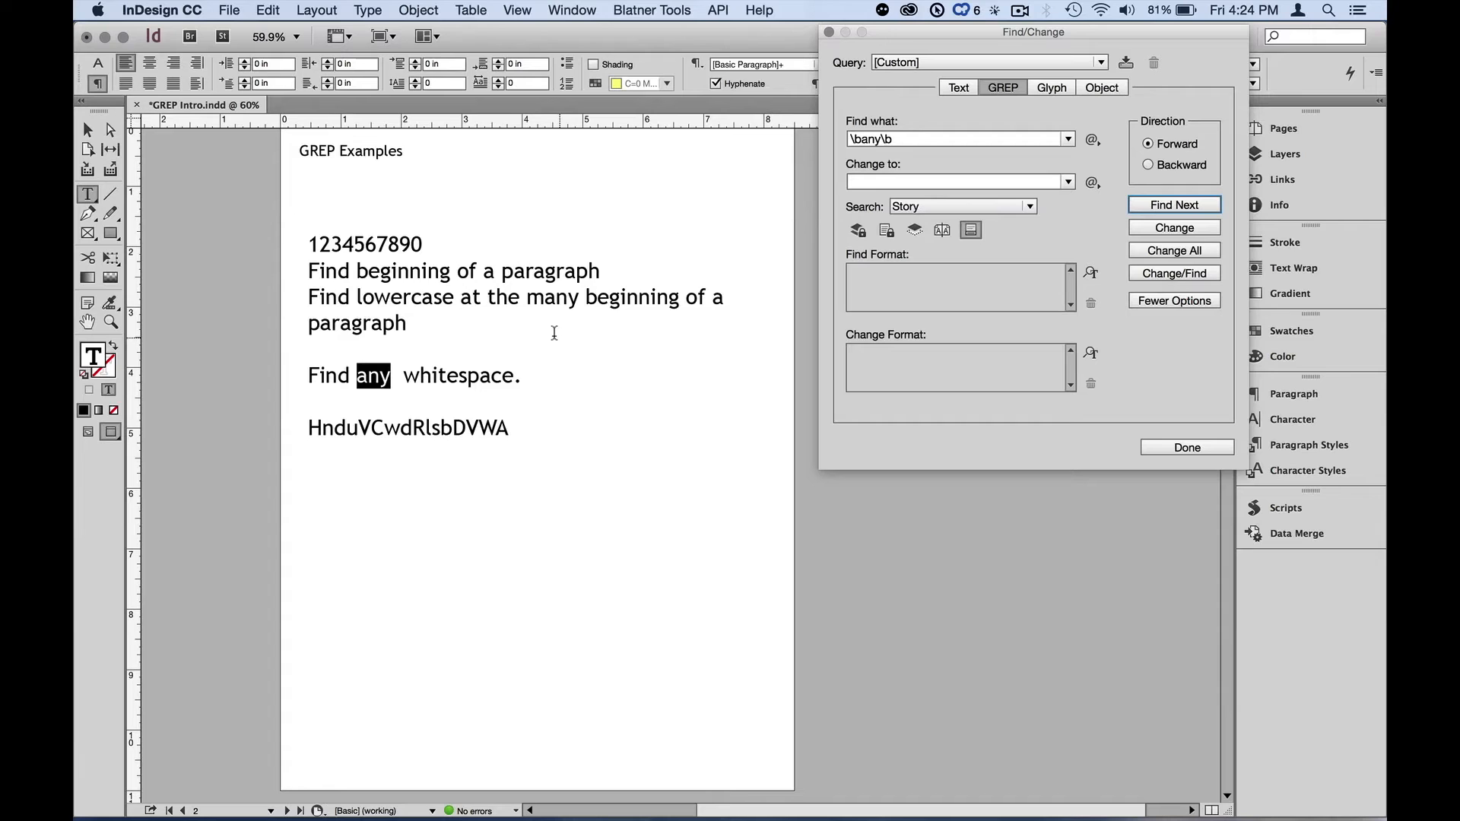
- Remove both word boundaries from the search expression, leaving any, and find the next match
click(911, 138)
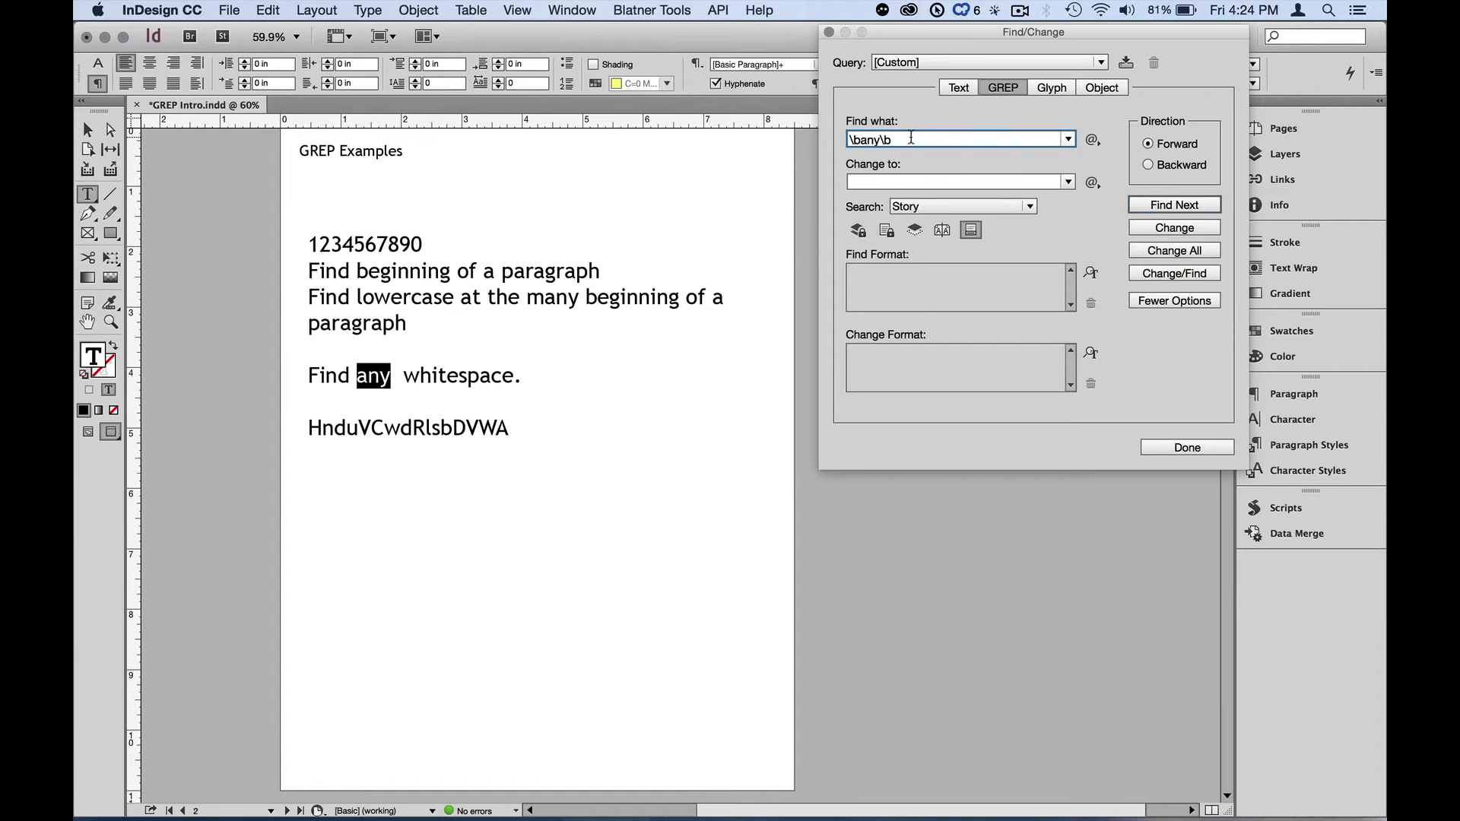
key(BackSpace)
key(BackSpace)
key(Left)
key(Left)
key(Left)
key(BackSpace)
key(BackSpace)
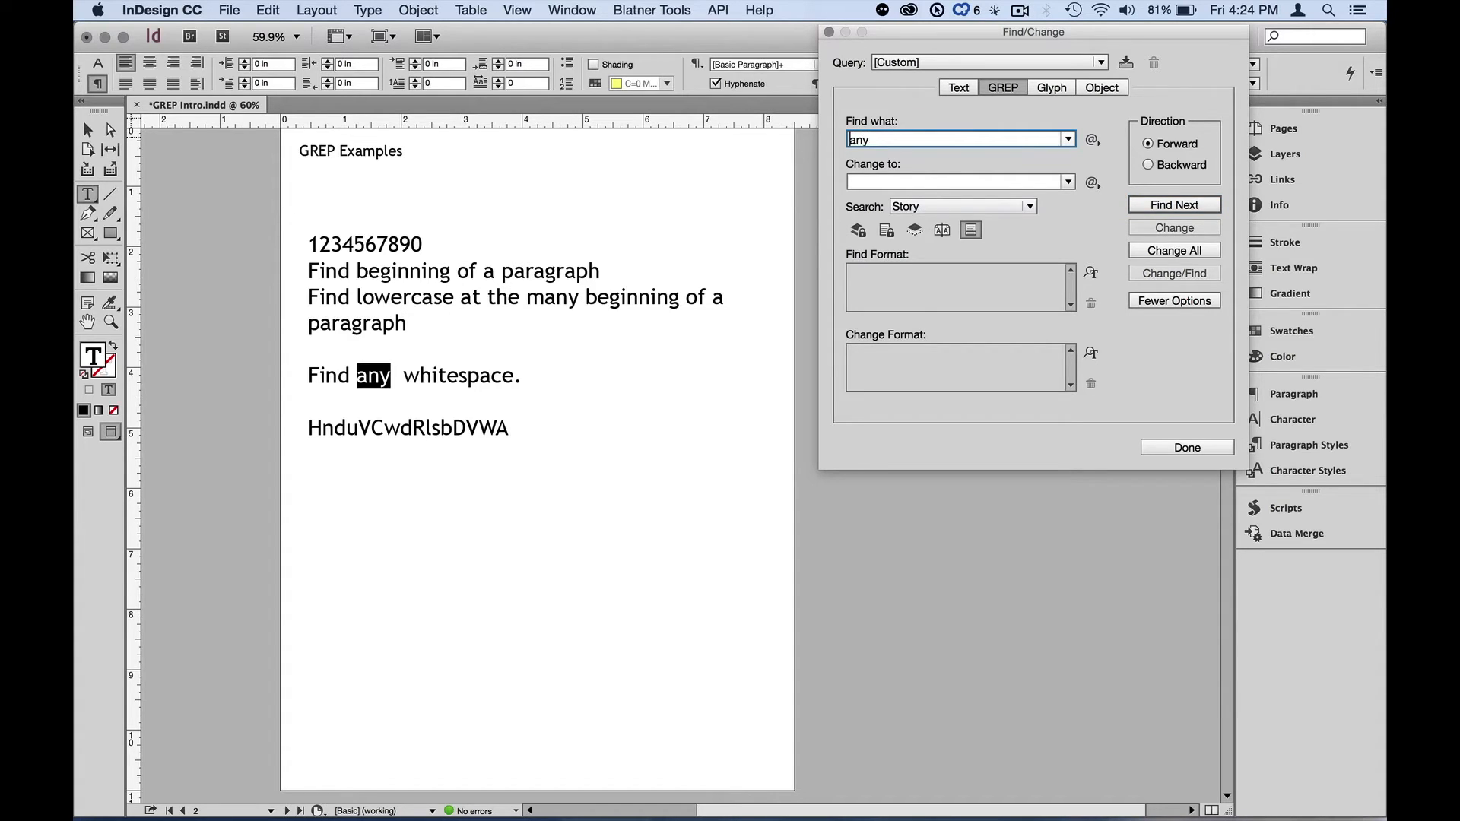
click(1156, 207)
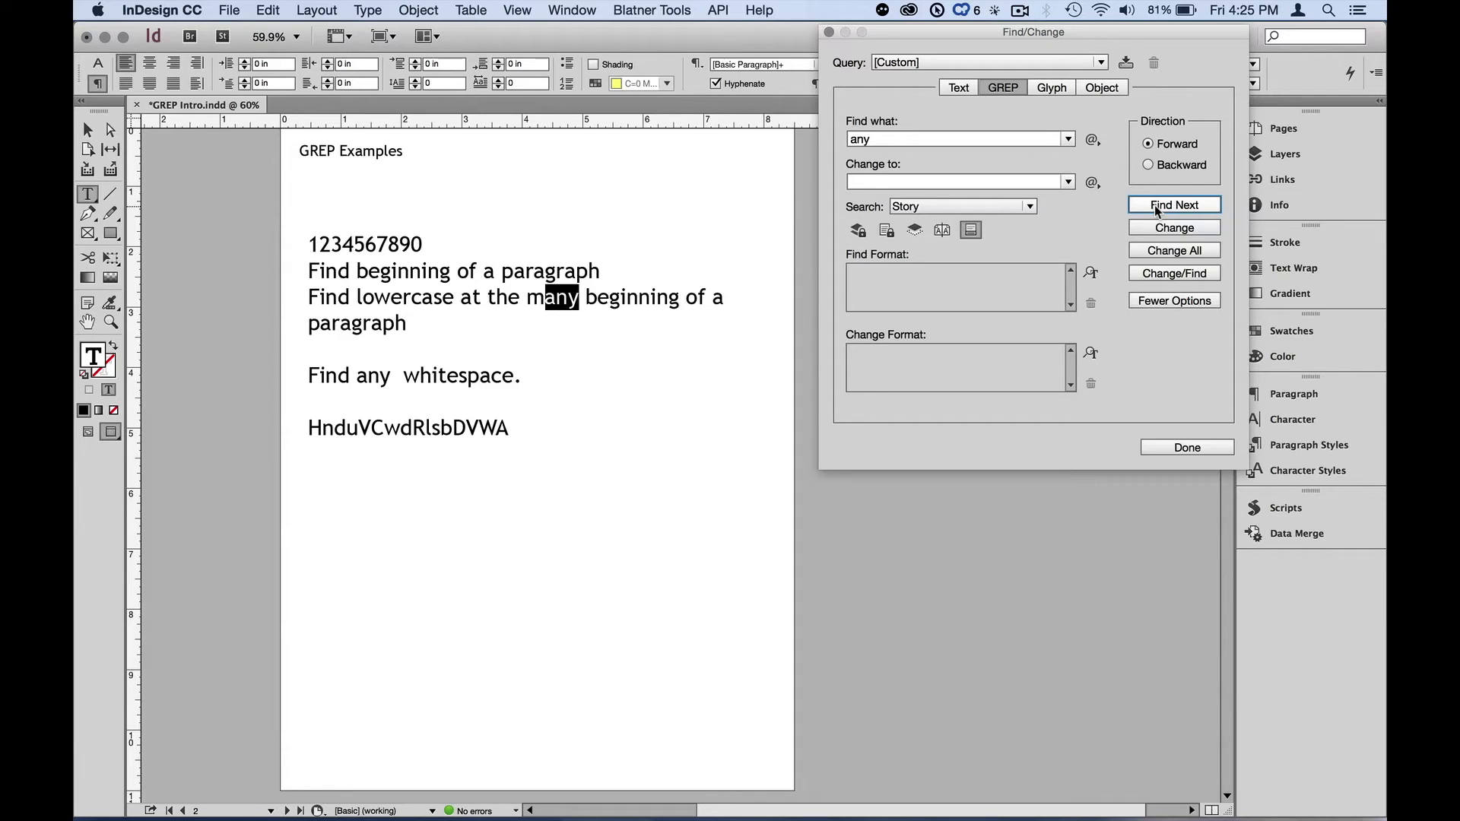
- Replace the search term "any" with the End of Paragraph location, leaving only $
click(1092, 139)
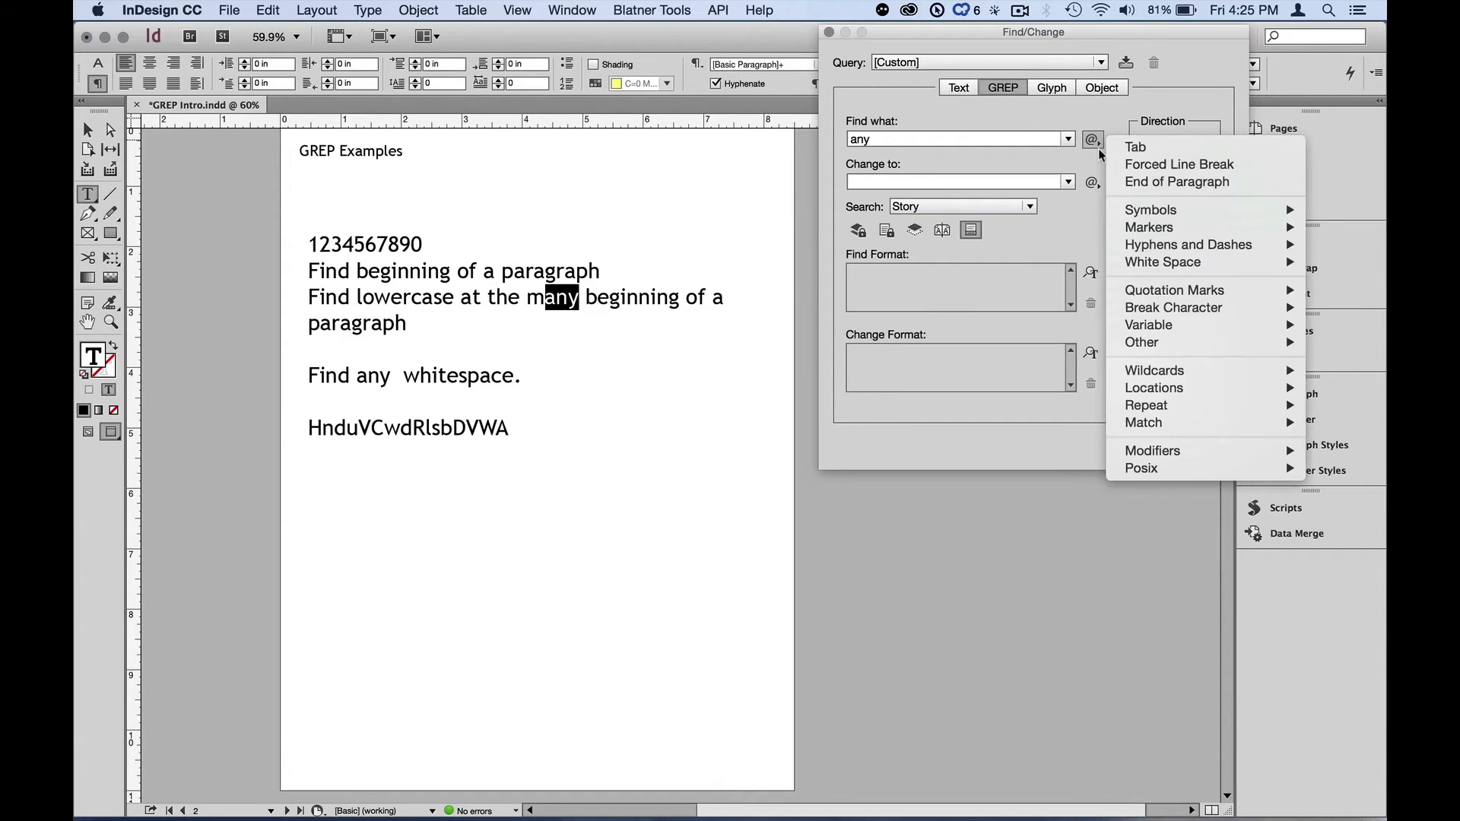
mouse_move(1181, 390)
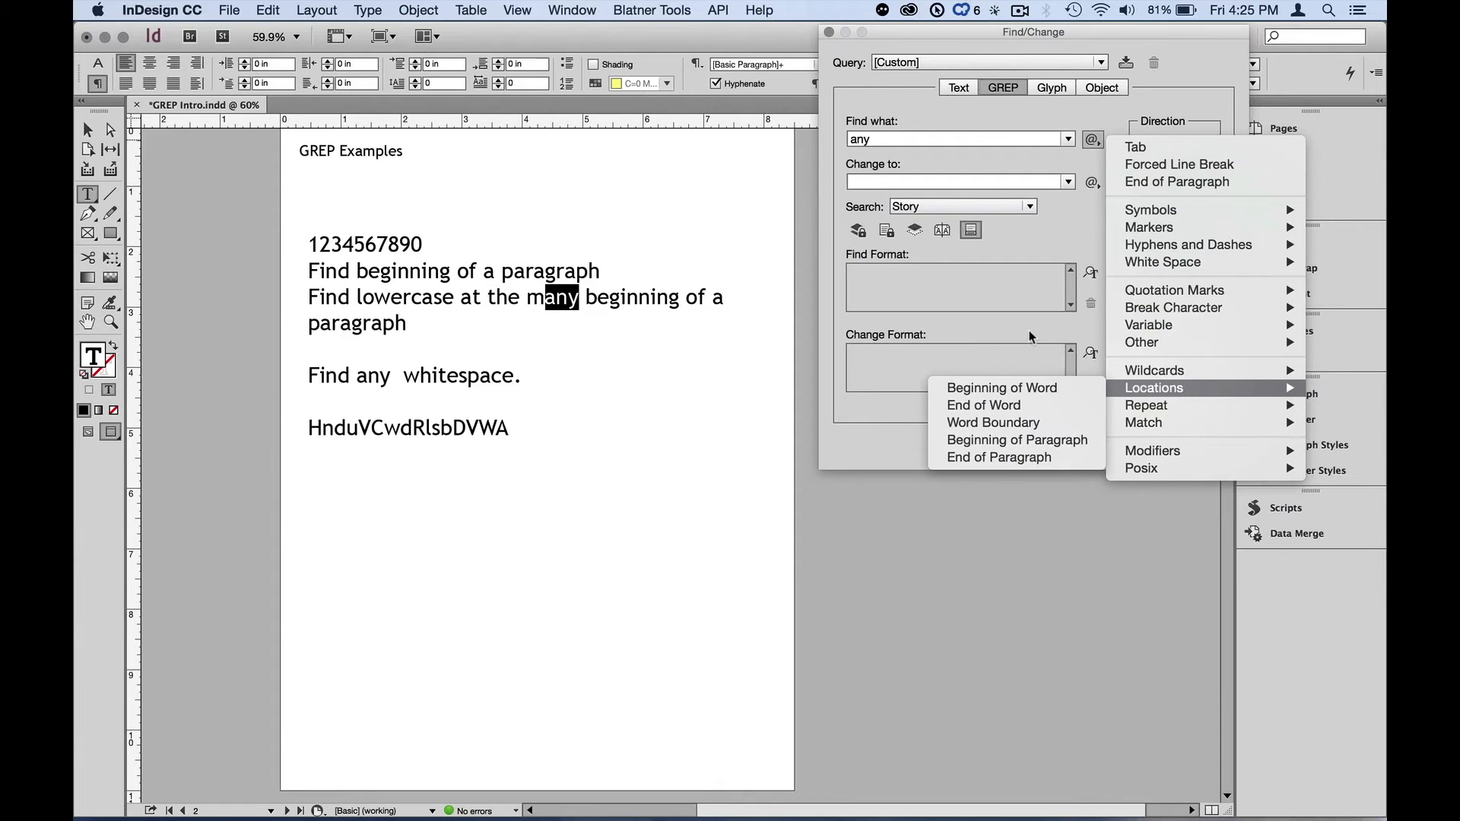
click(1034, 454)
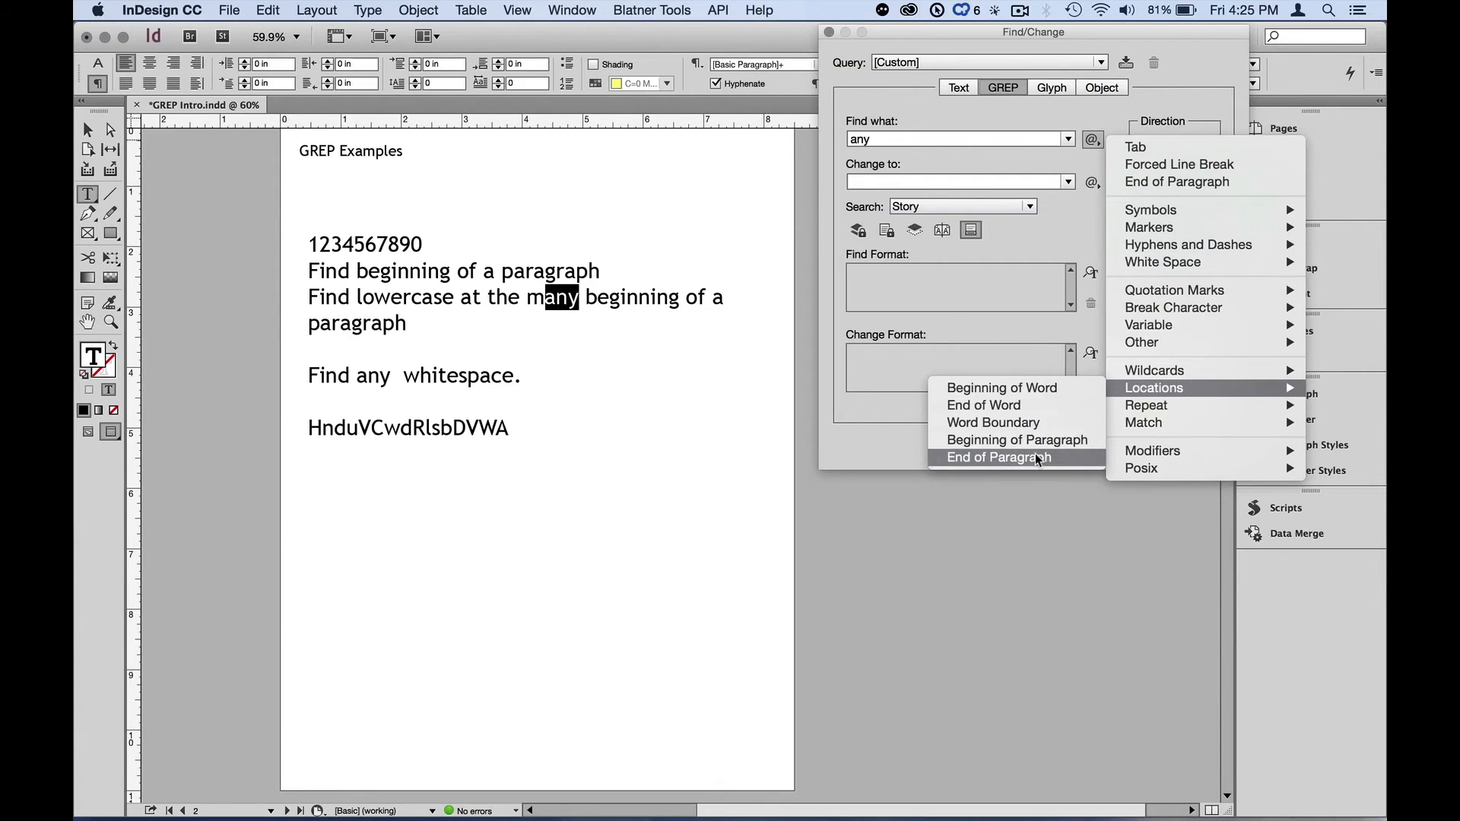
click(871, 139)
key(BackSpace)
key(BackSpace)
key(BackSpace)
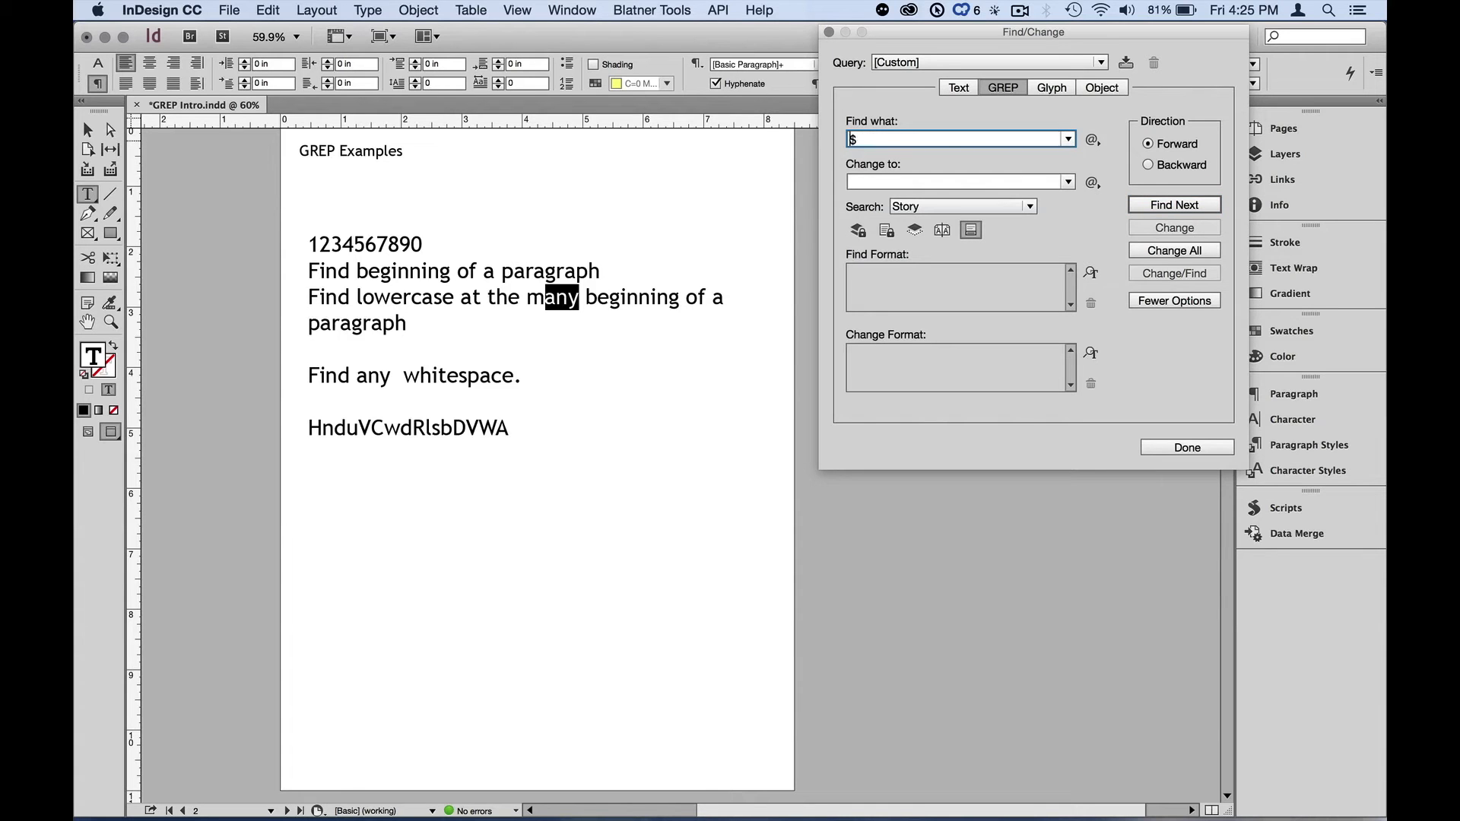
- Reselect the text frame and step through every paragraph ending in the story
click(88, 130)
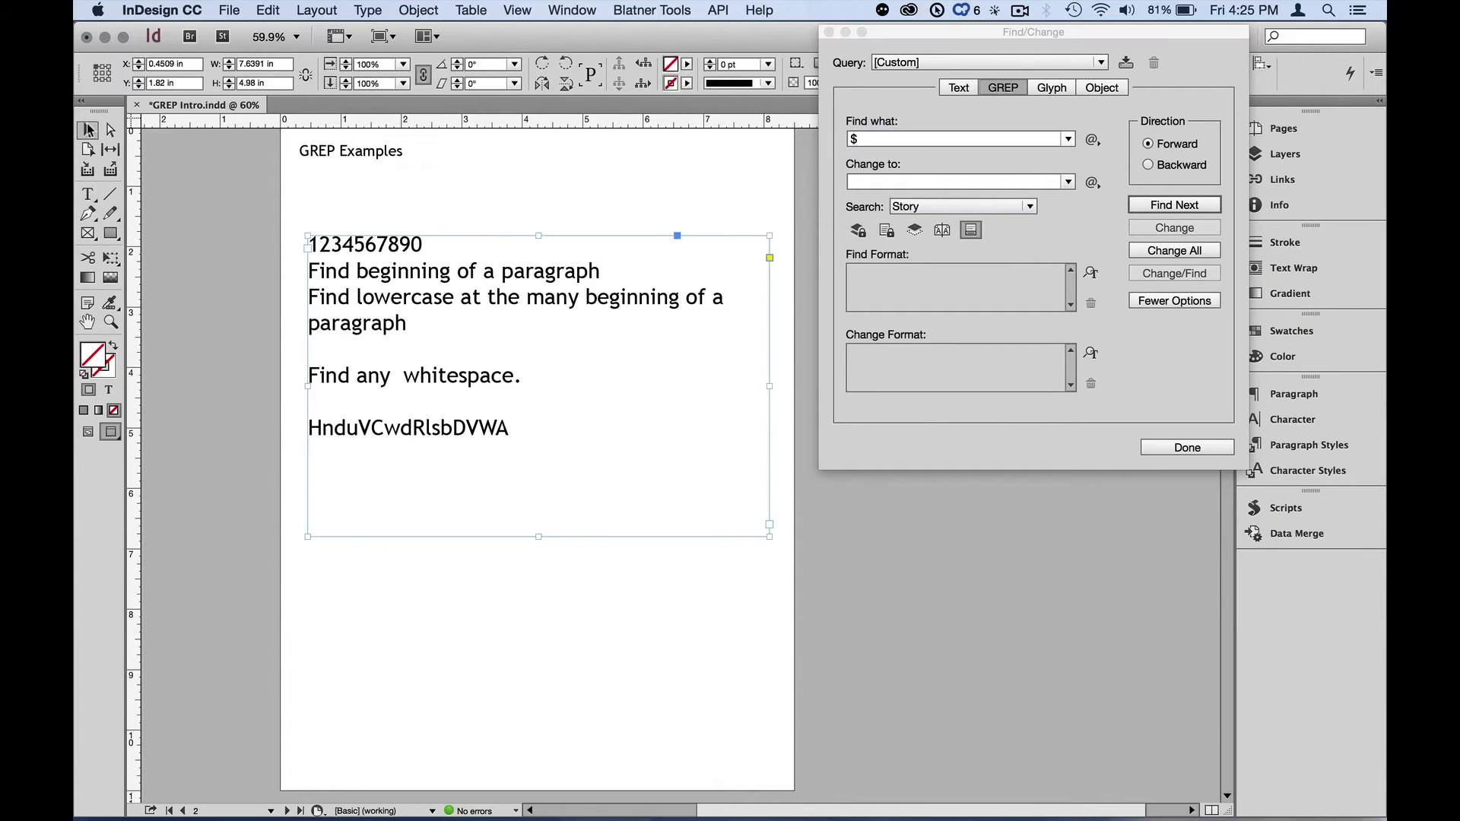
click(1150, 205)
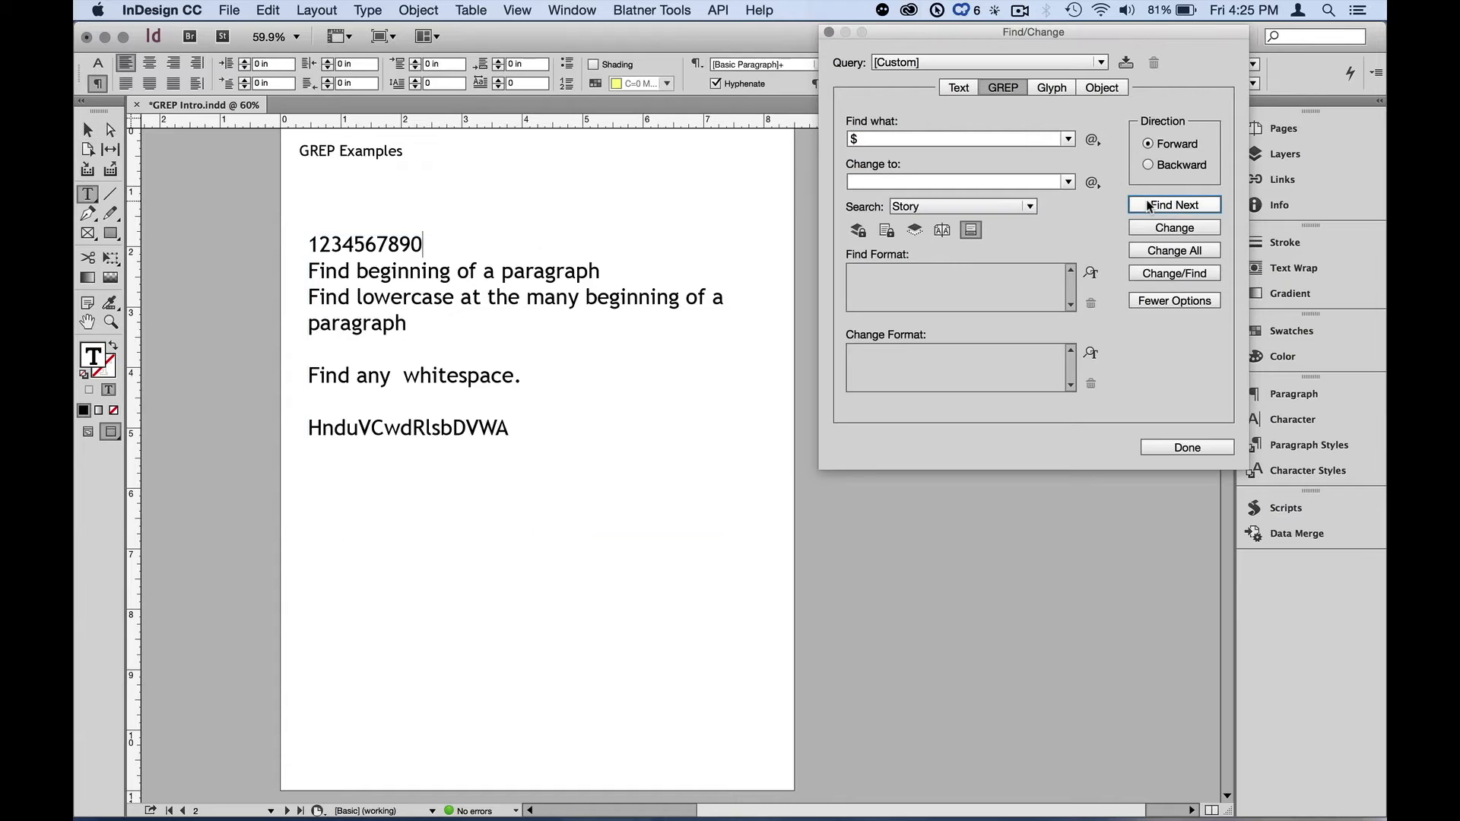
key(alt)
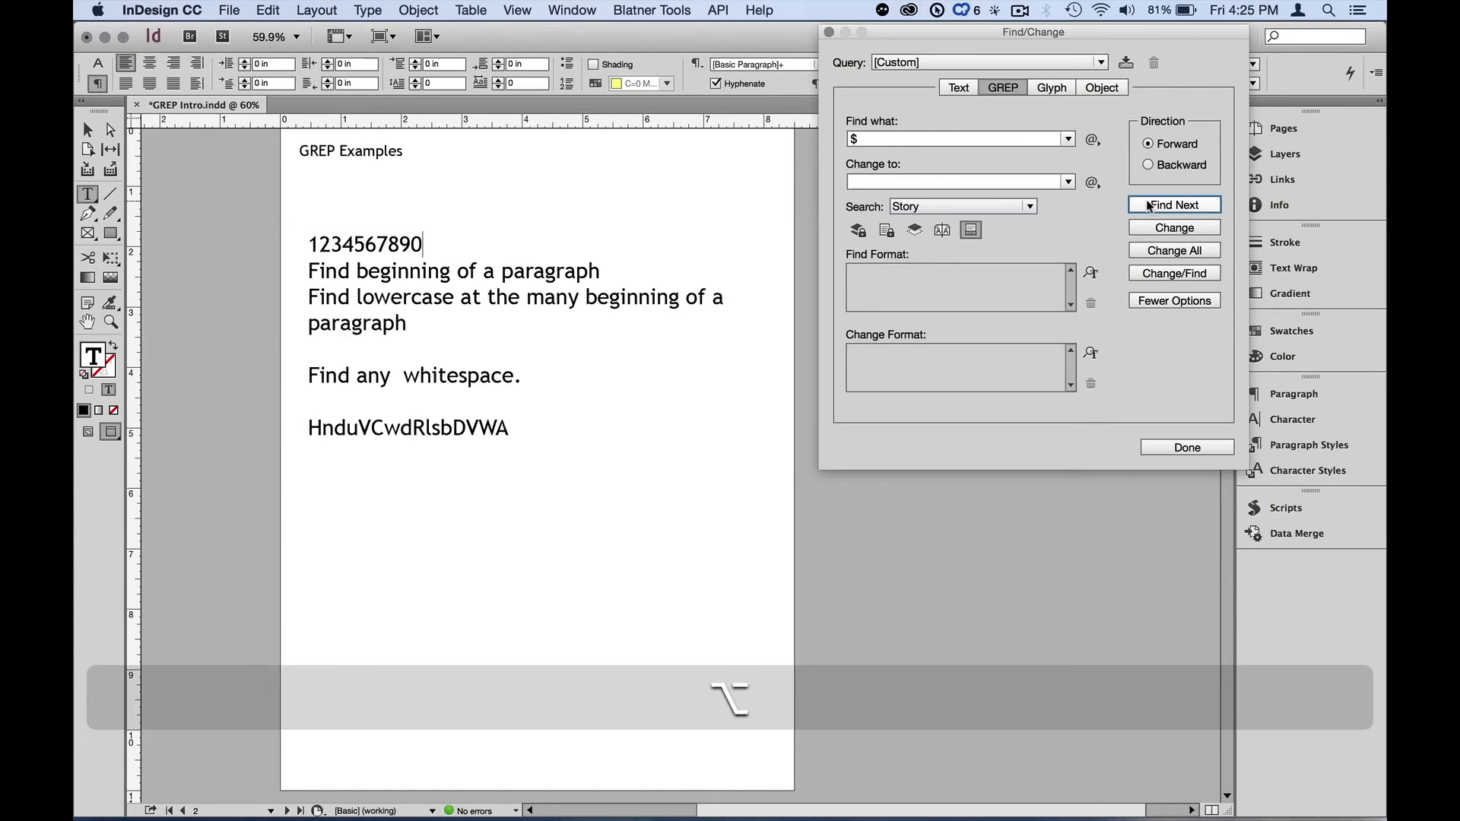
key(F1)
click(1196, 212)
click(1195, 213)
click(1195, 212)
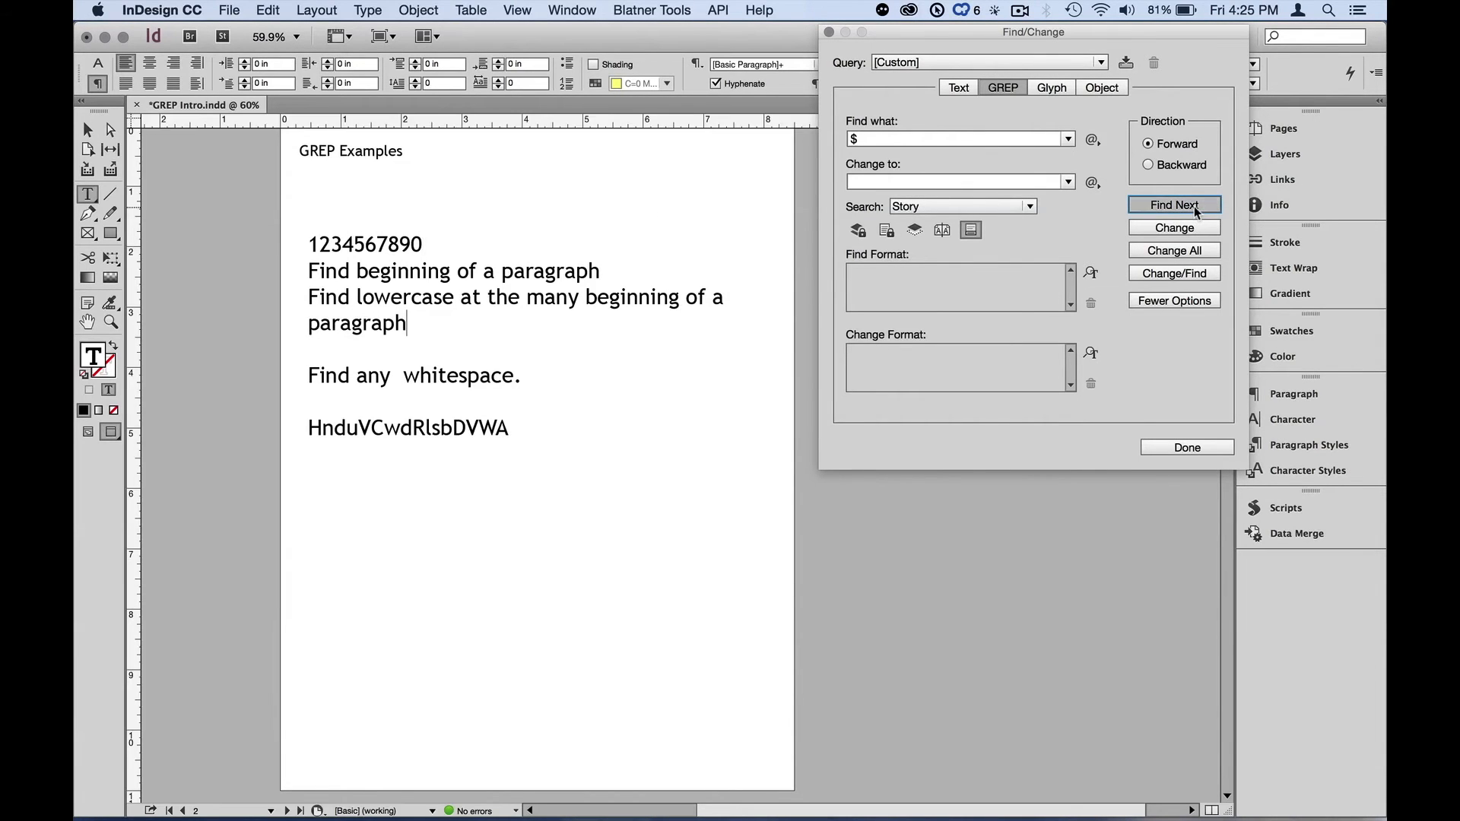
click(1196, 212)
click(1195, 213)
click(1195, 212)
click(1195, 212)
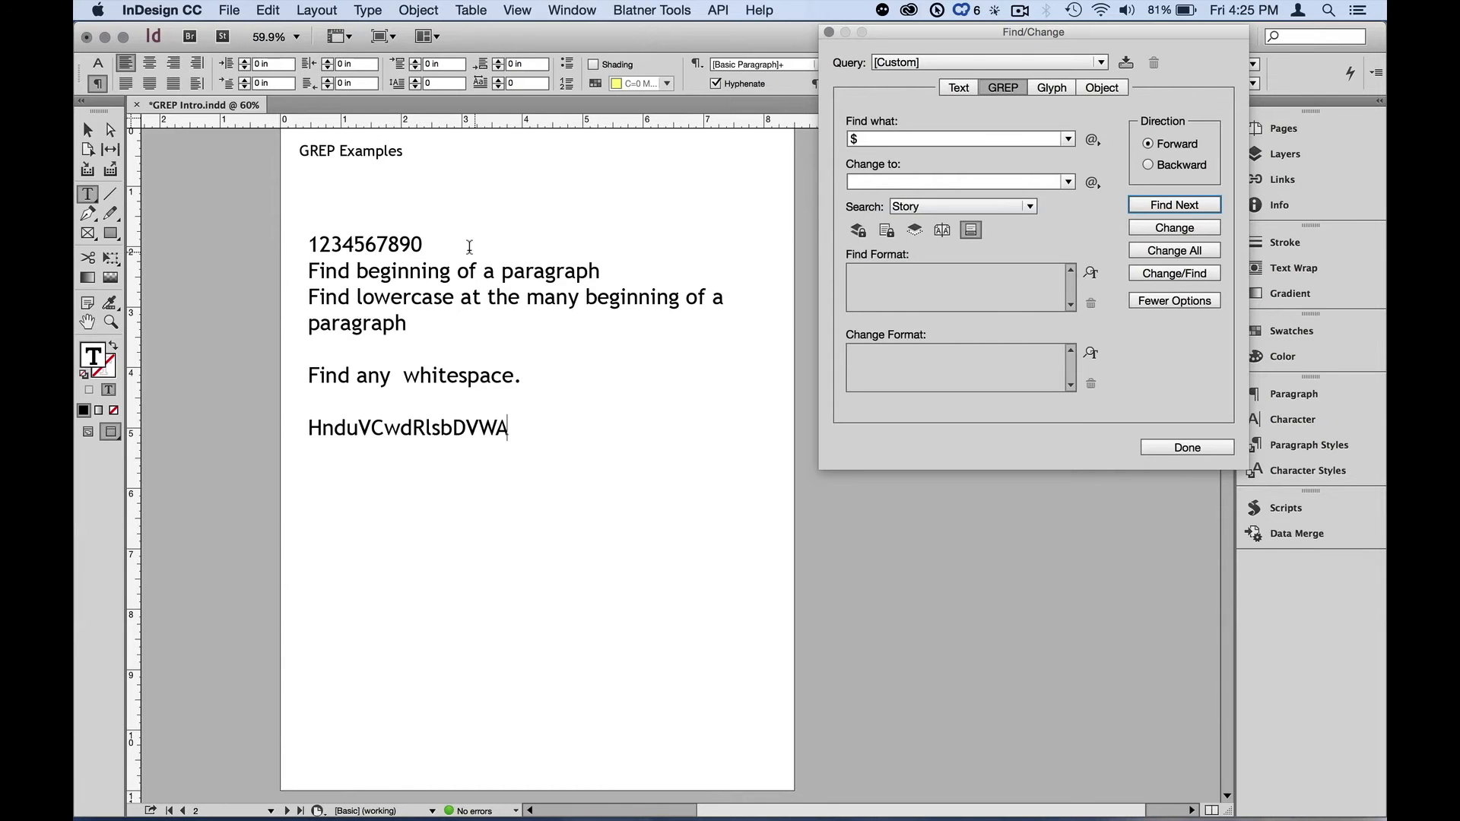
- With the text frame selected, insert a period before the $ in the search expression, giving .$
click(88, 131)
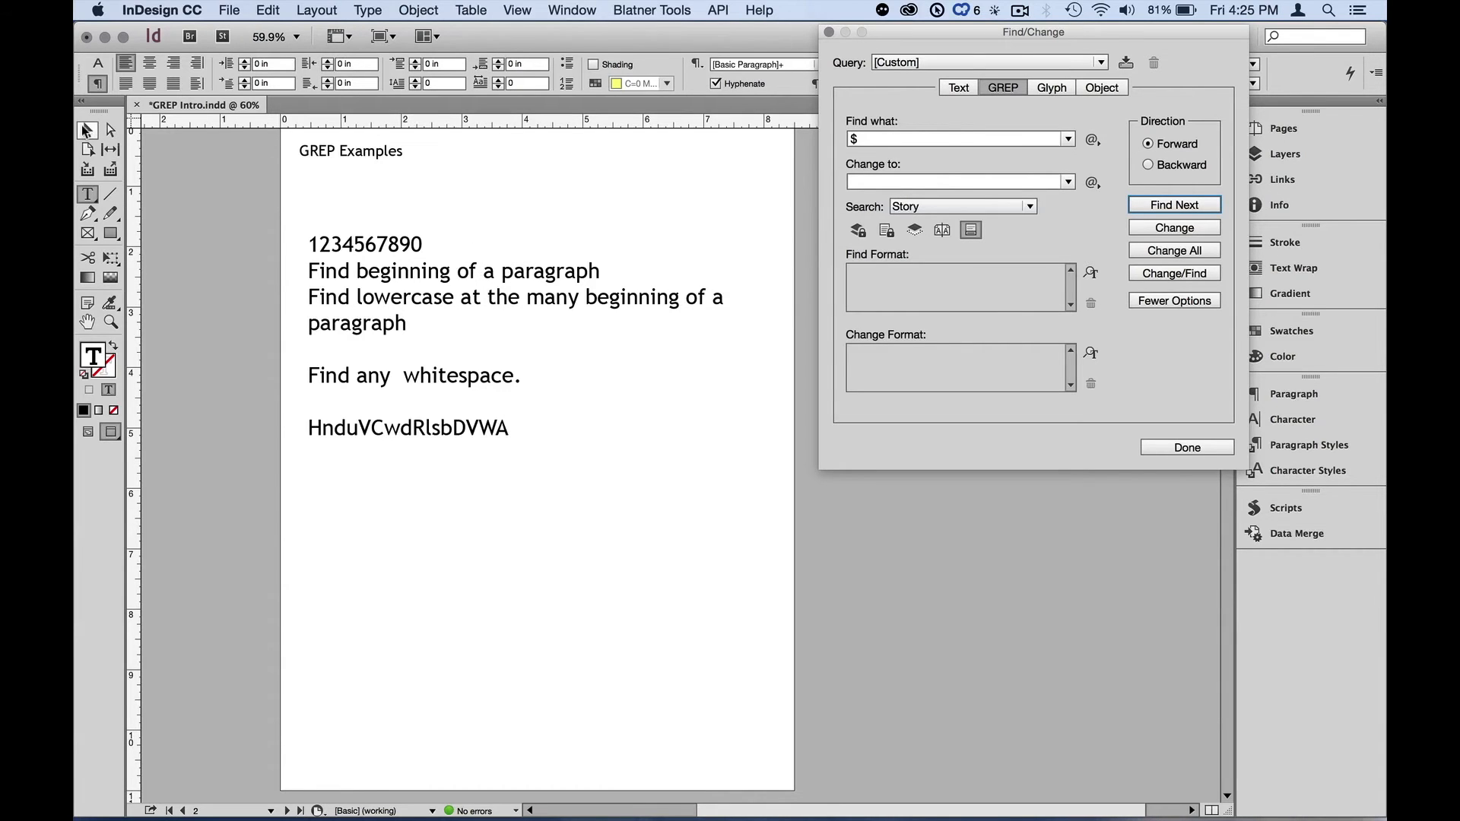
click(854, 141)
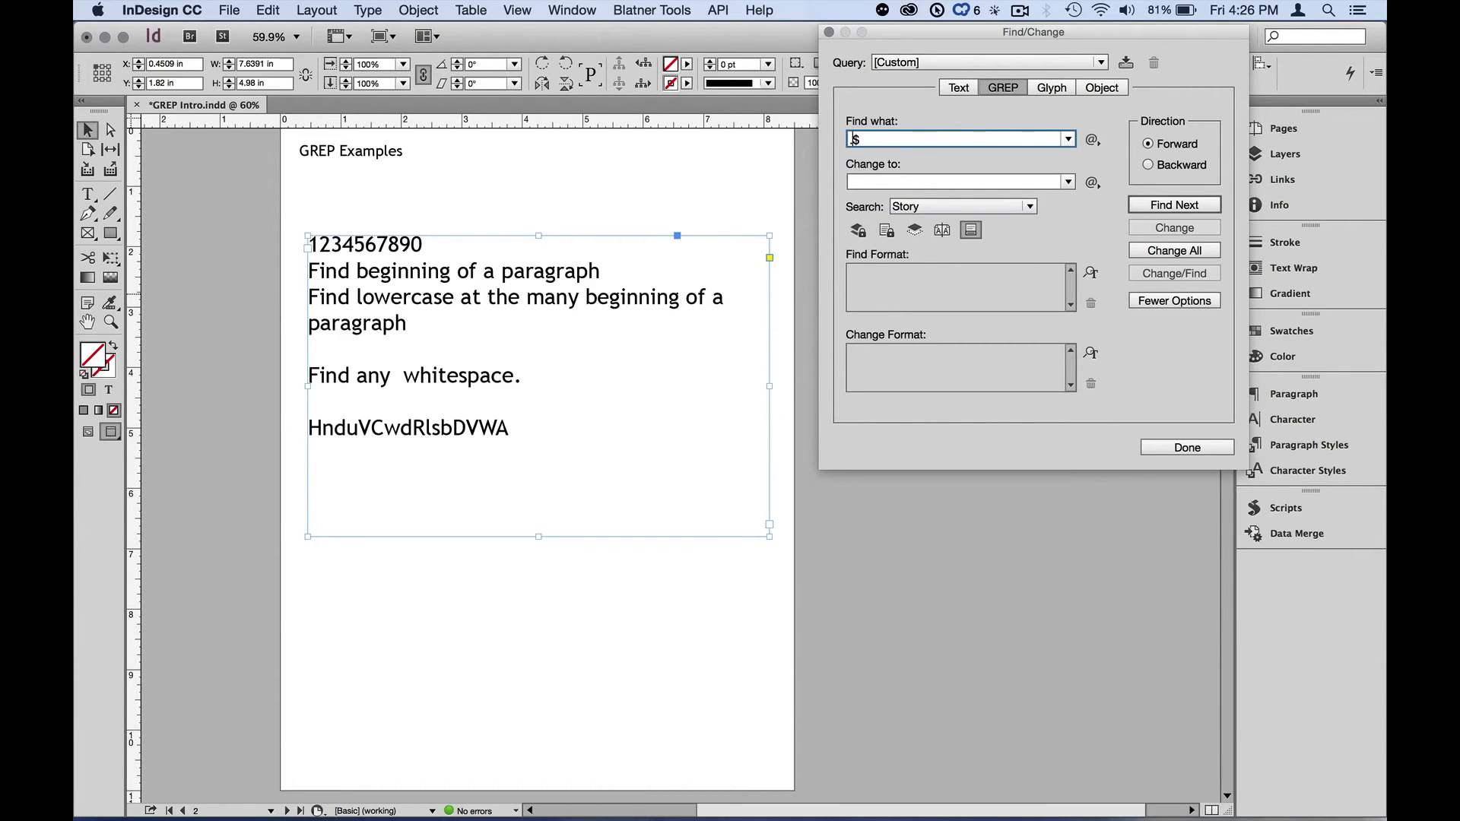
key(alt)
key(alt+z)
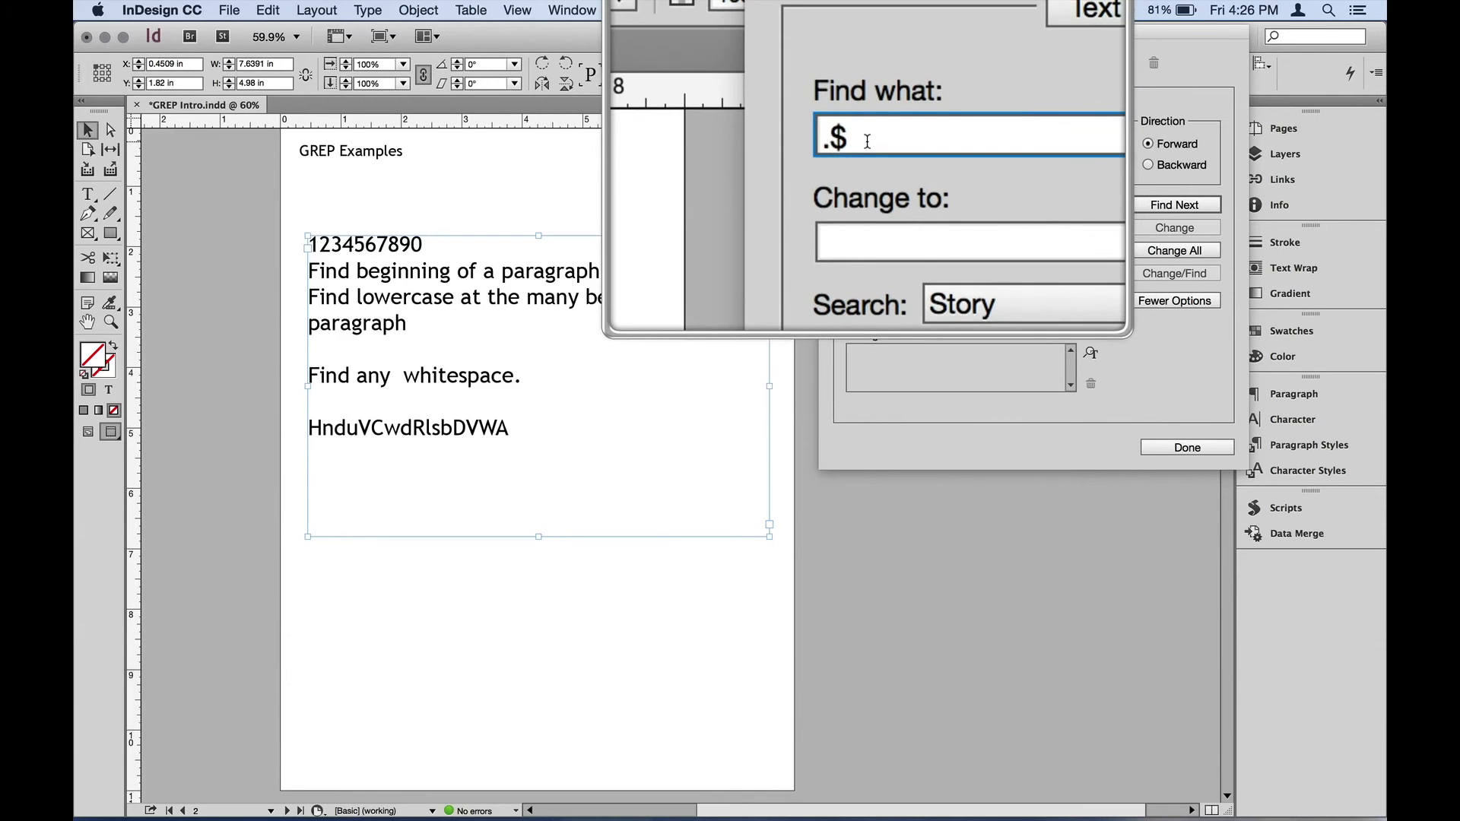
- Delete the $ to leave only the . wildcard in the search expression, and step through its matches
key(Right)
key(BackSpace)
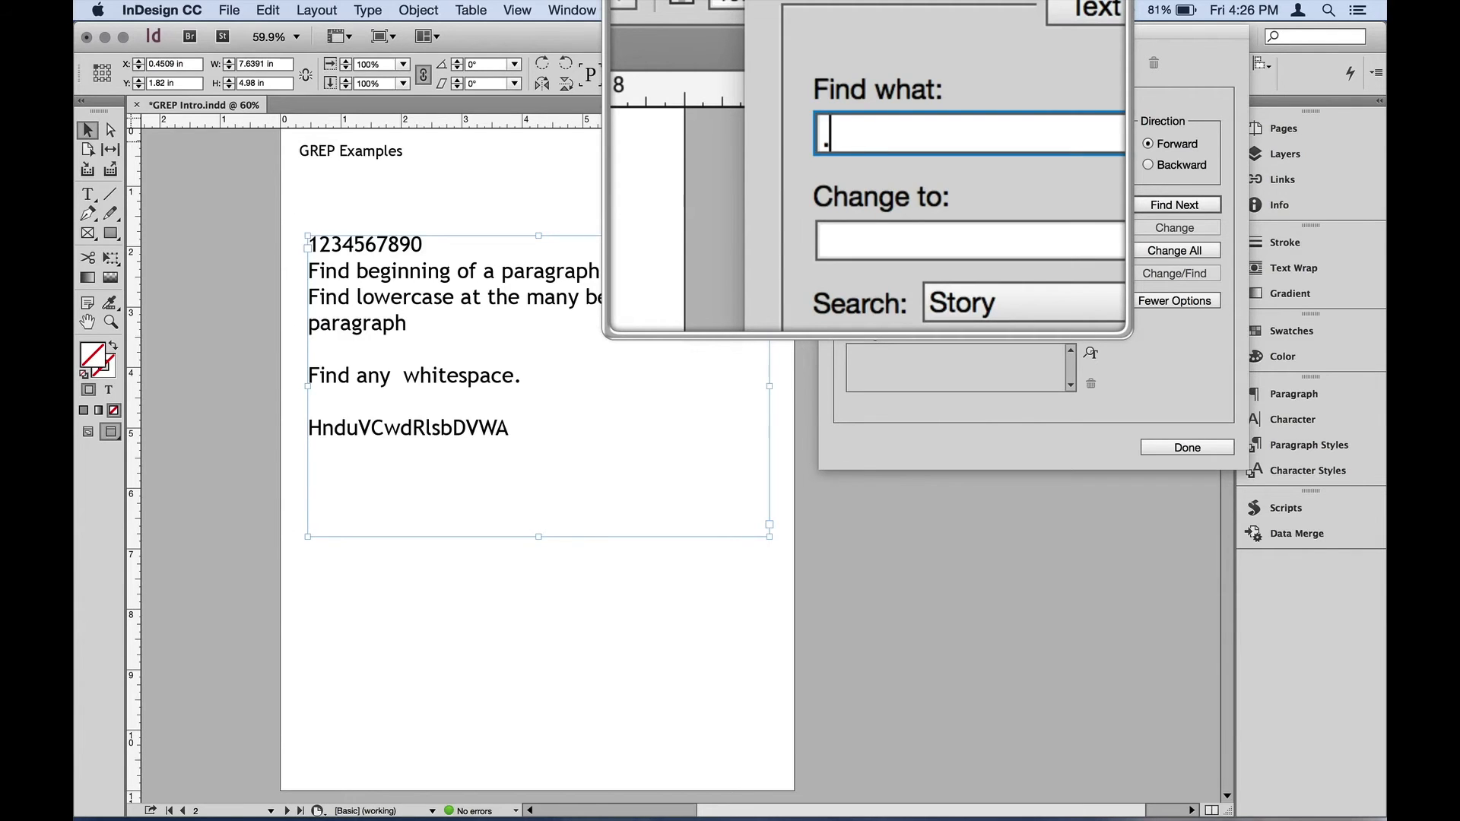
key(alt)
key(alt+z)
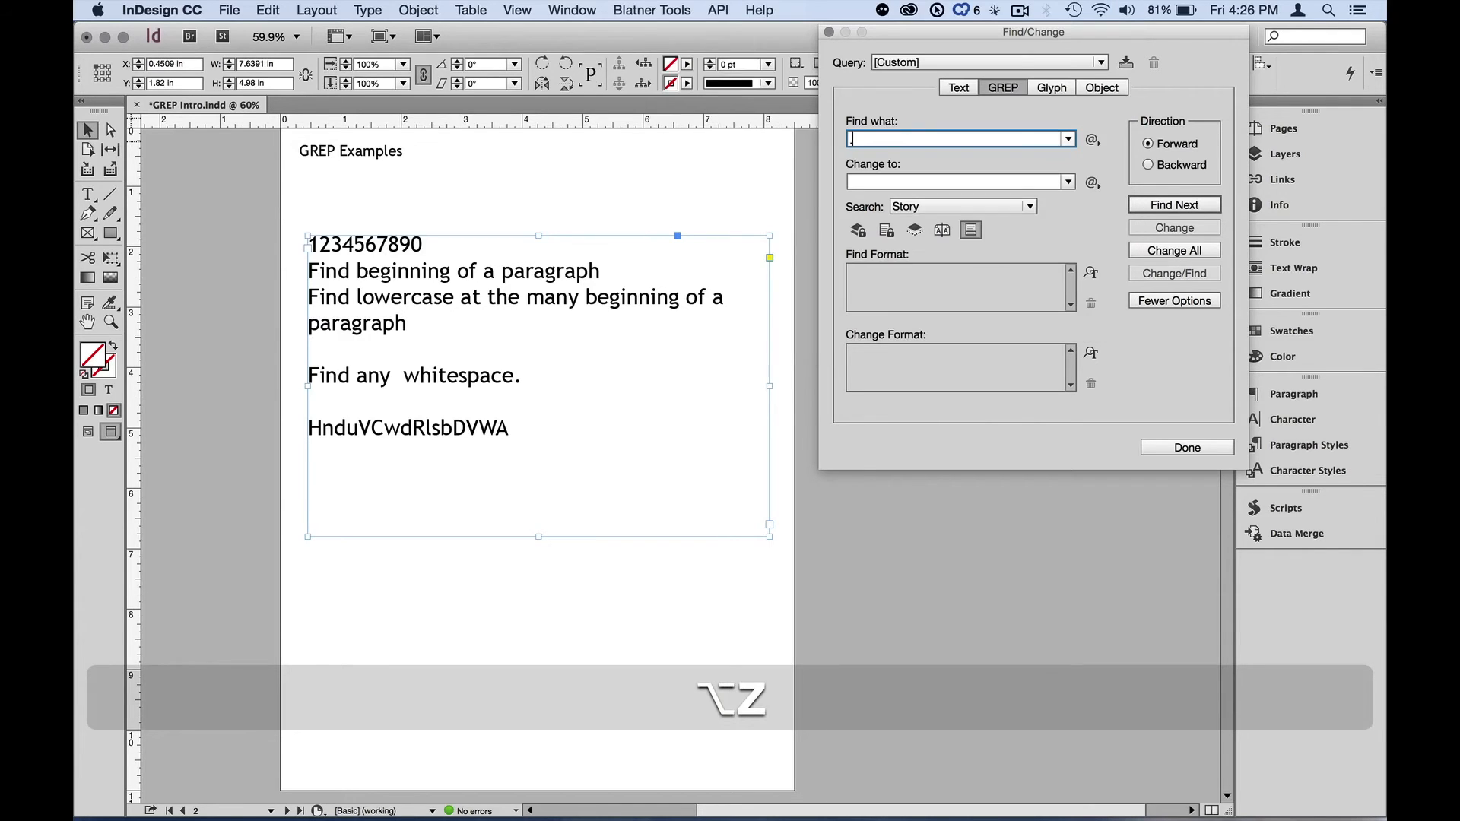
click(1153, 206)
click(1154, 206)
click(1153, 205)
click(1154, 205)
click(1154, 206)
click(1153, 205)
click(1154, 205)
click(1154, 206)
click(1154, 205)
click(1154, 205)
click(1153, 206)
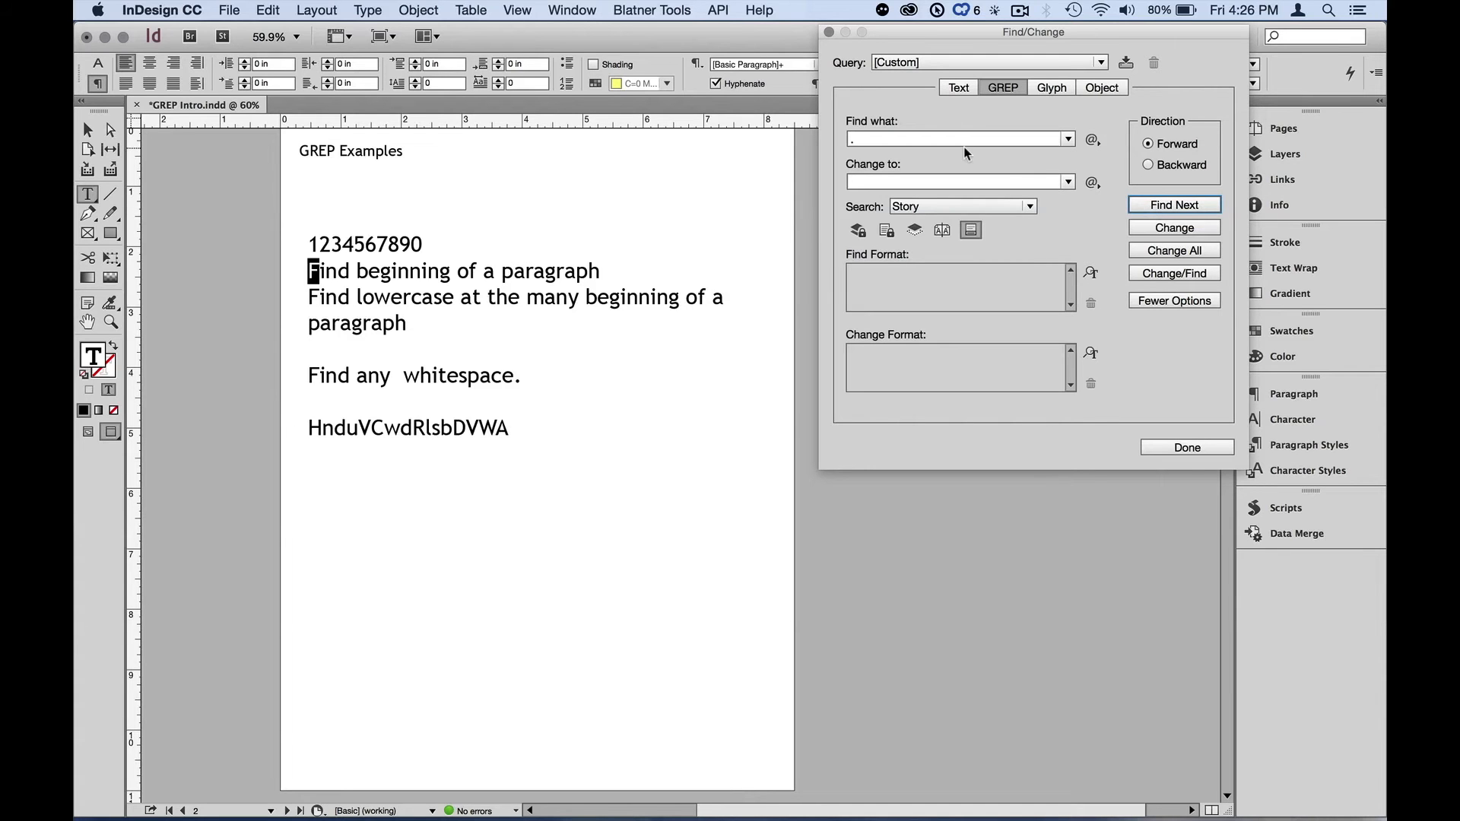
- Escape the period in the search expression with a backslash and append the End of Paragraph location, giving \.$
key(alt+z)
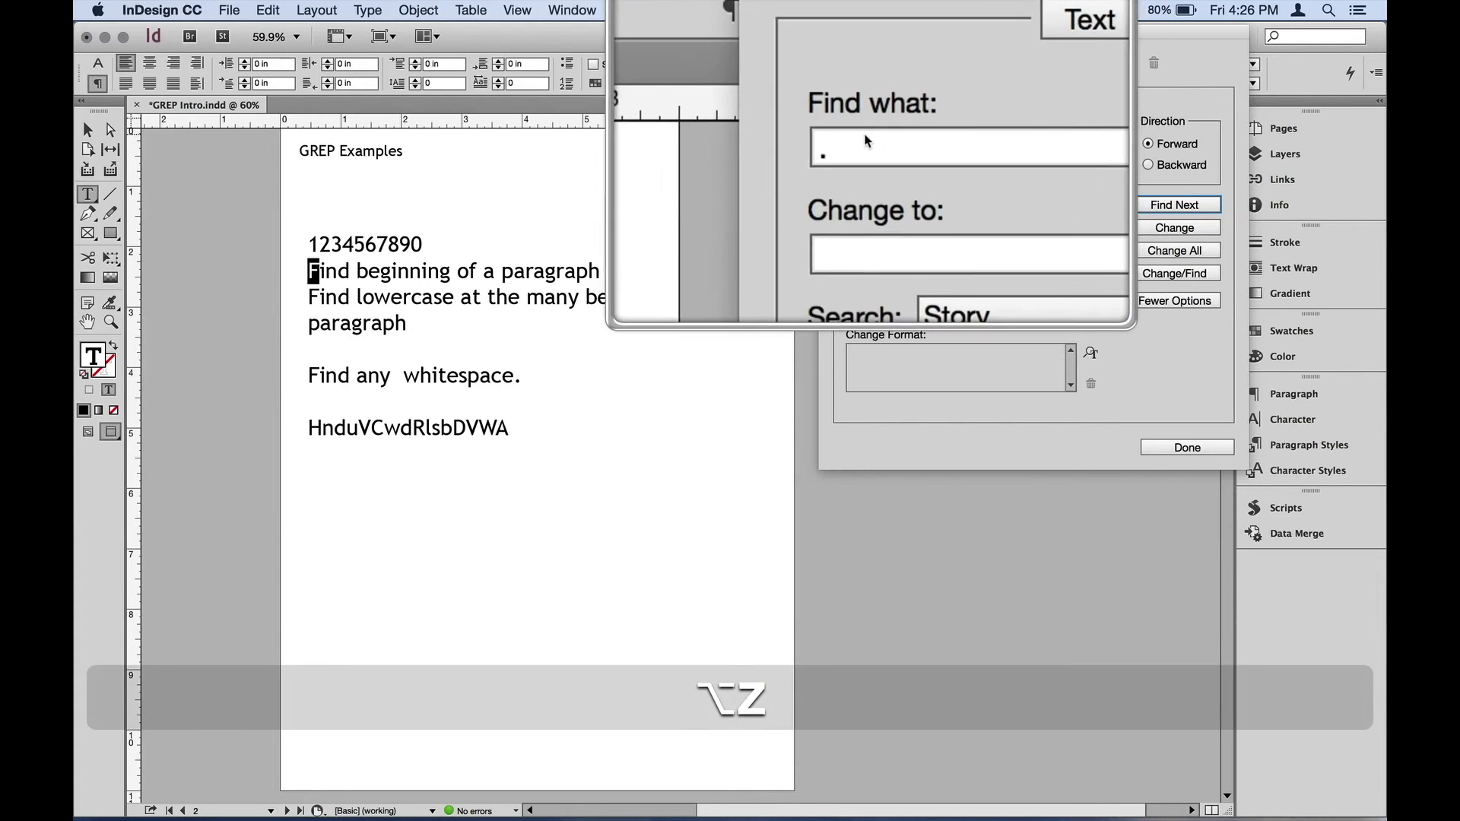
click(858, 140)
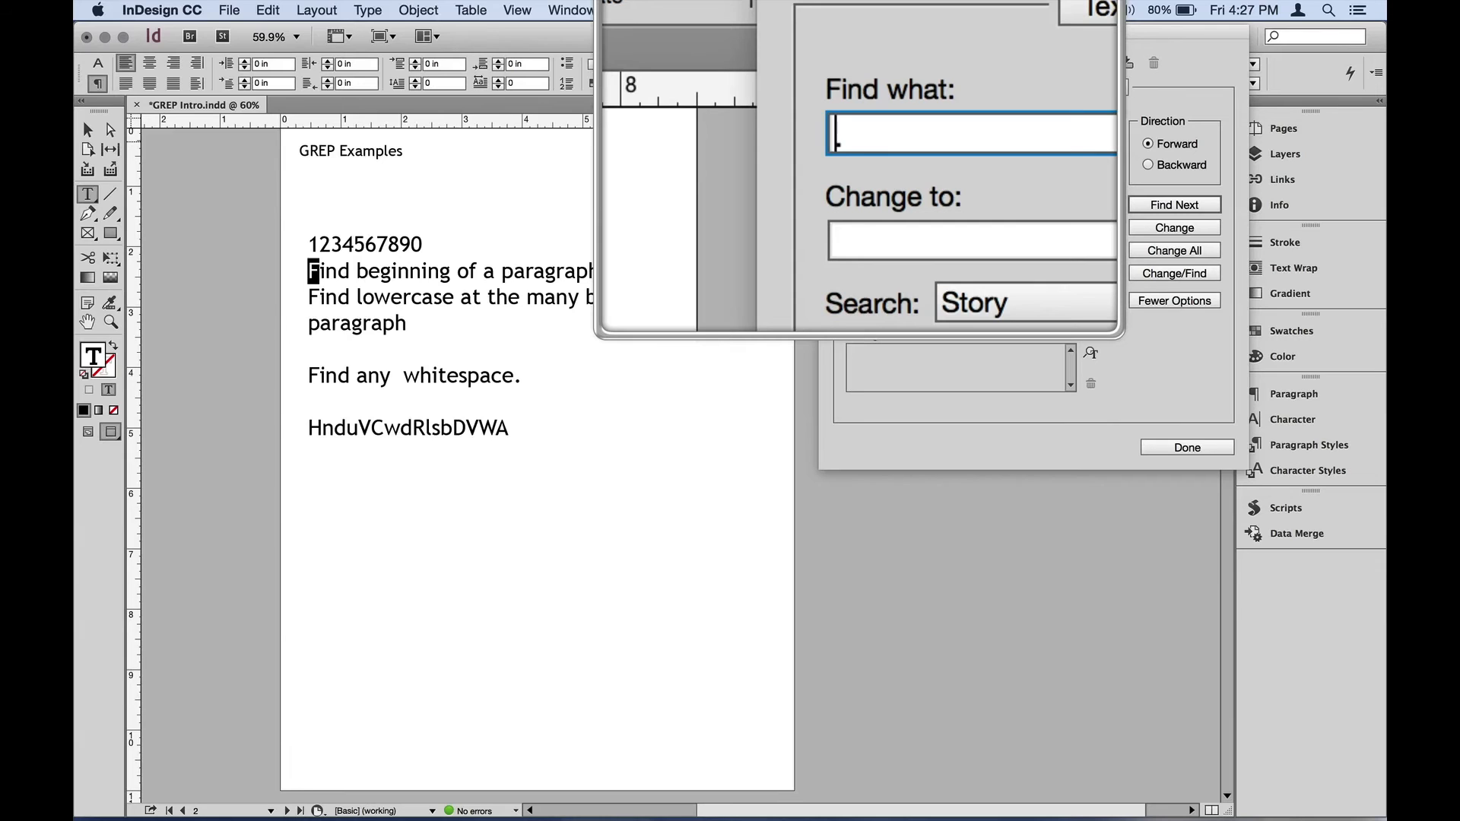
text(\)
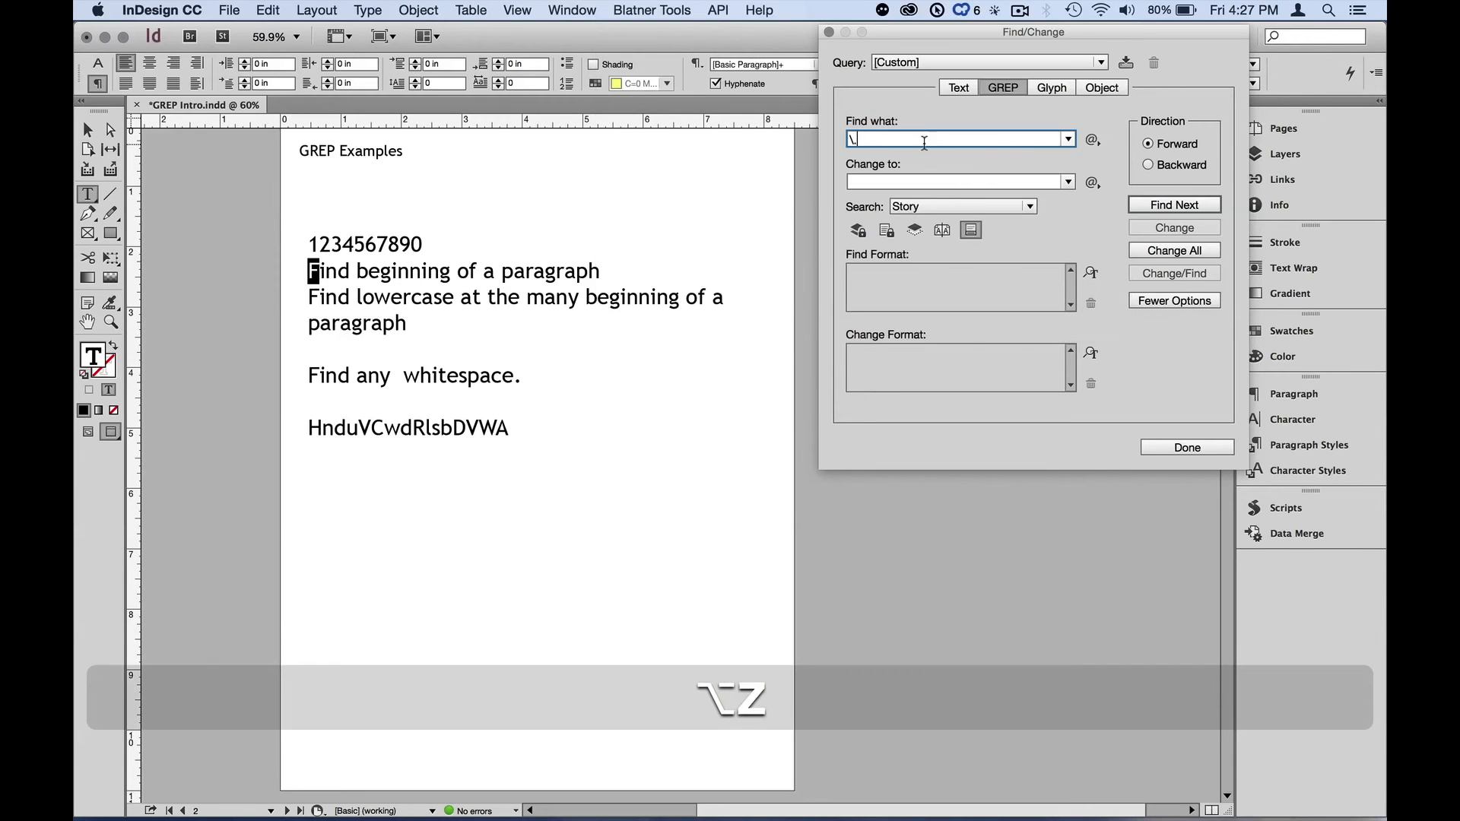
click(1094, 139)
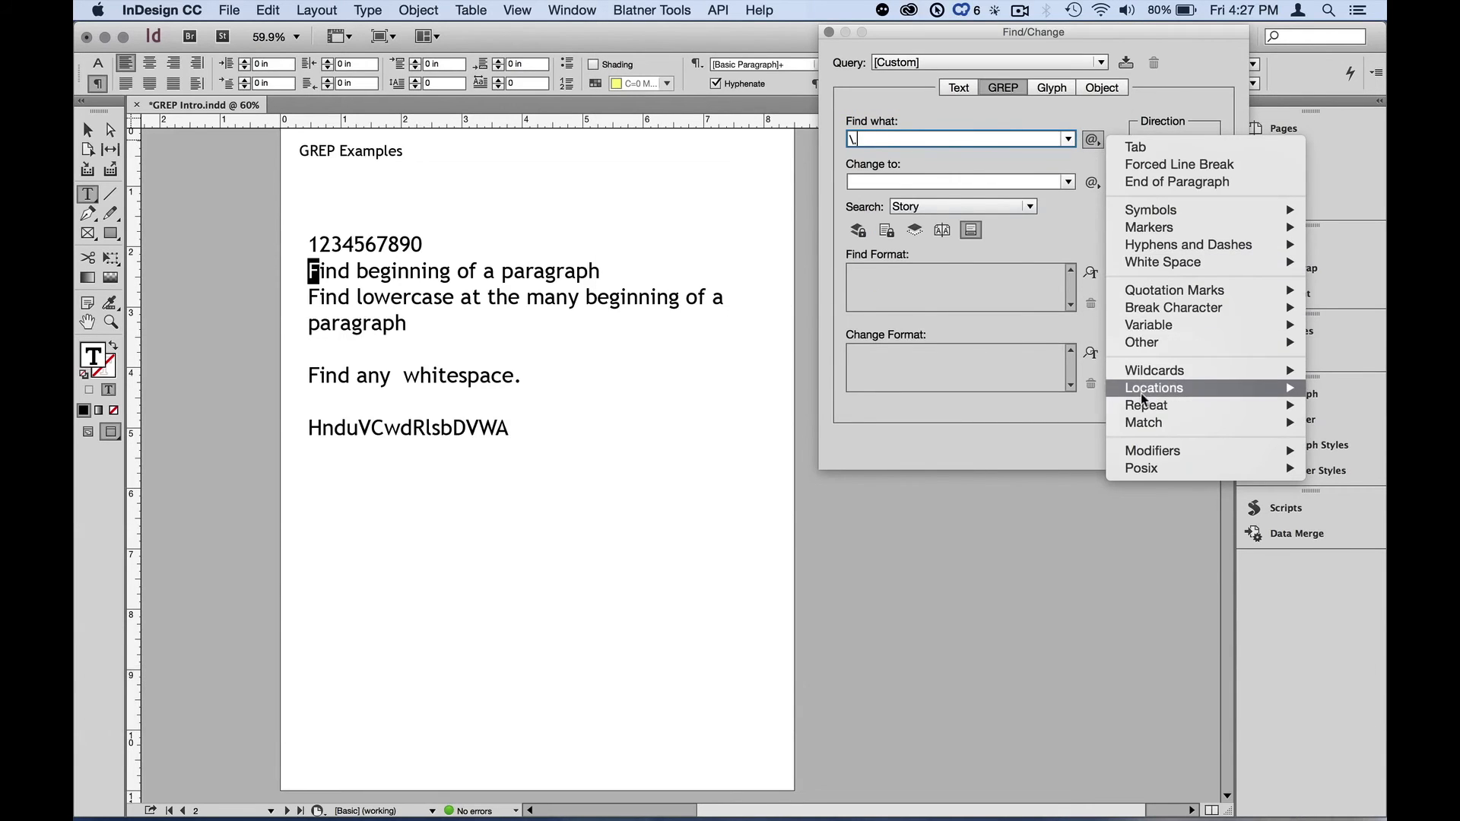
mouse_move(1141, 391)
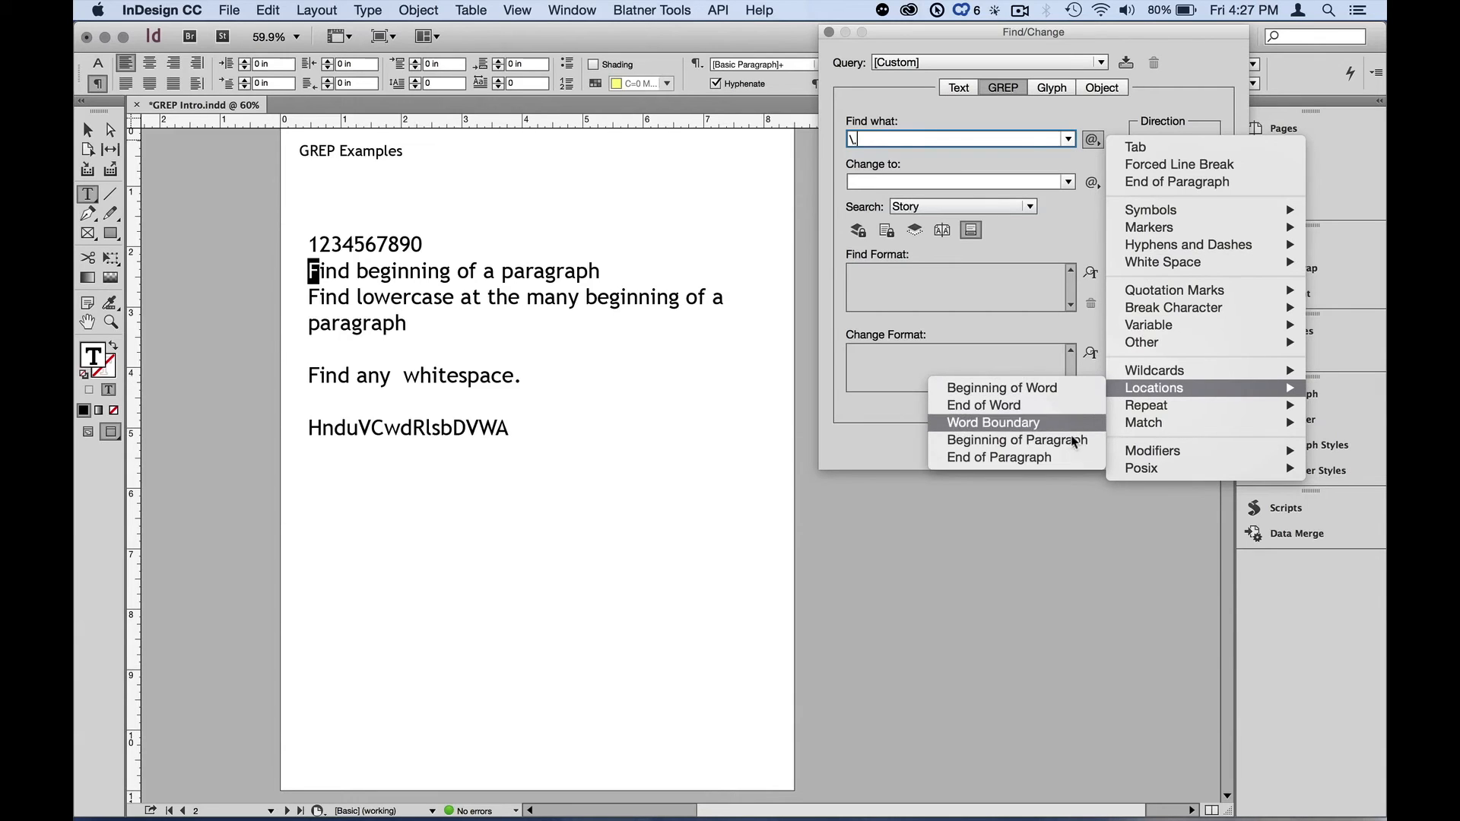
click(1070, 455)
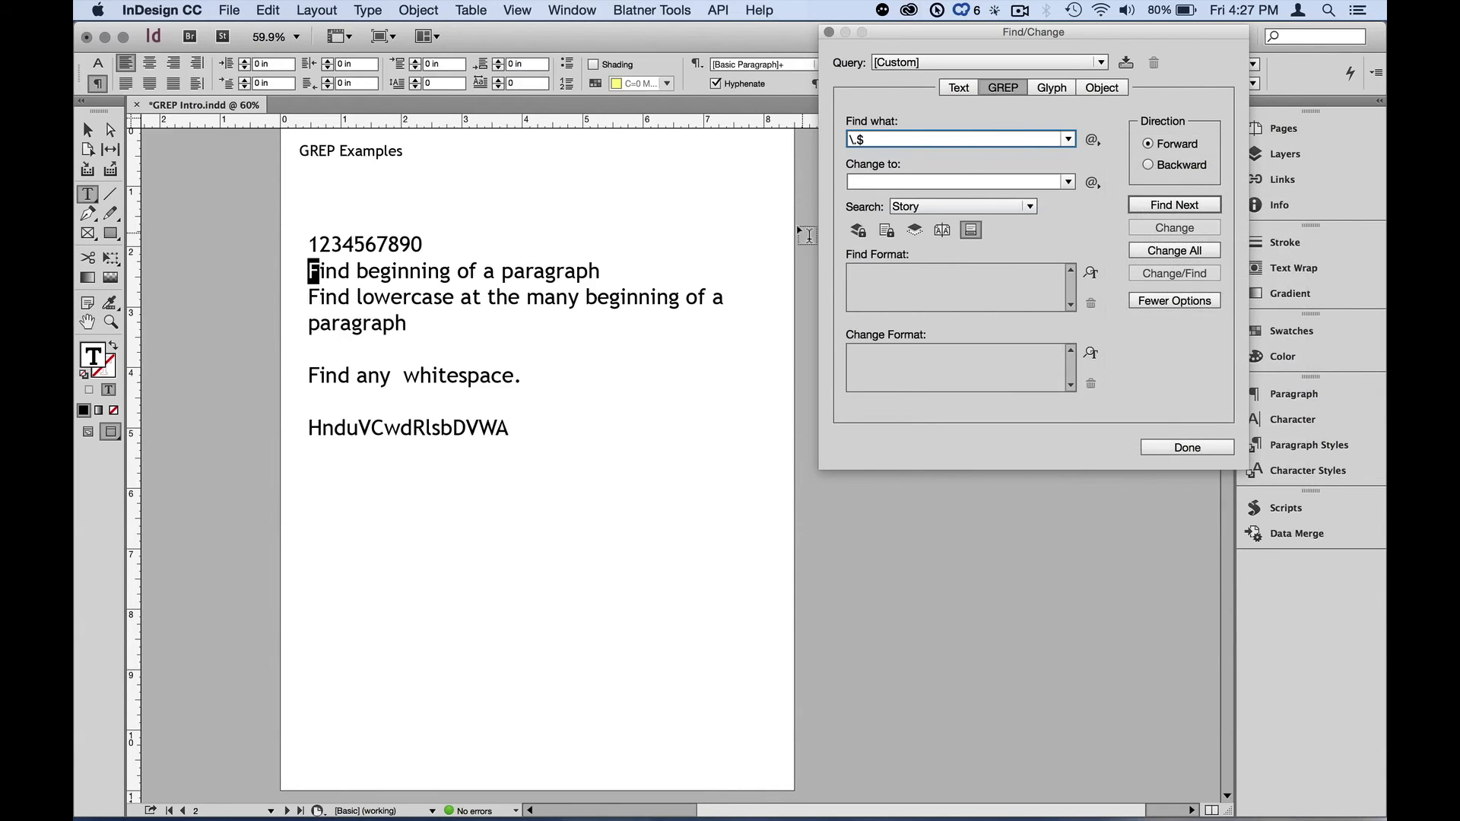
- Insert a period after "beginning" in the second line, then reselect the text frame and find the next match for \.$
click(443, 270)
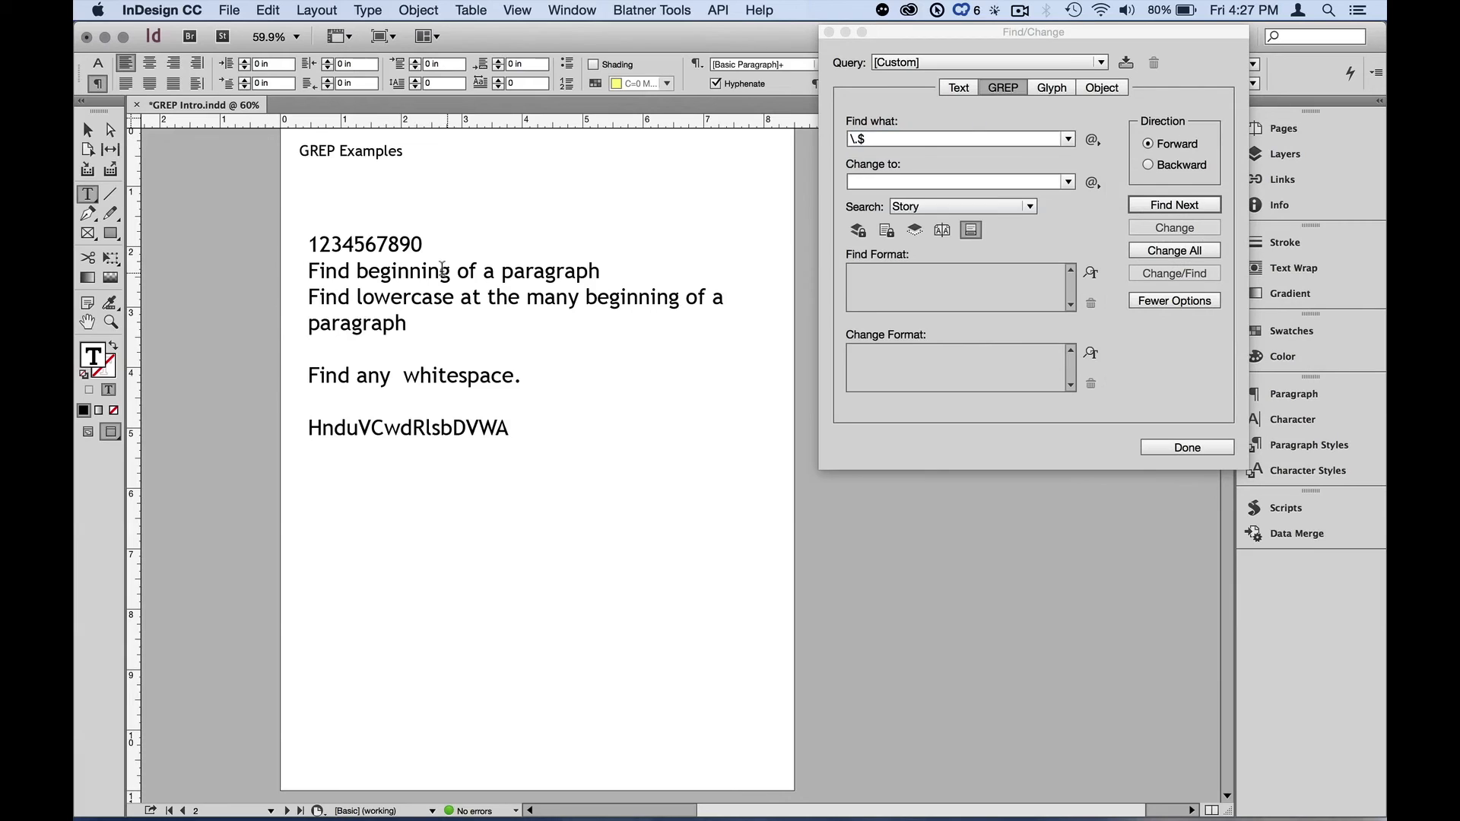
text(.)
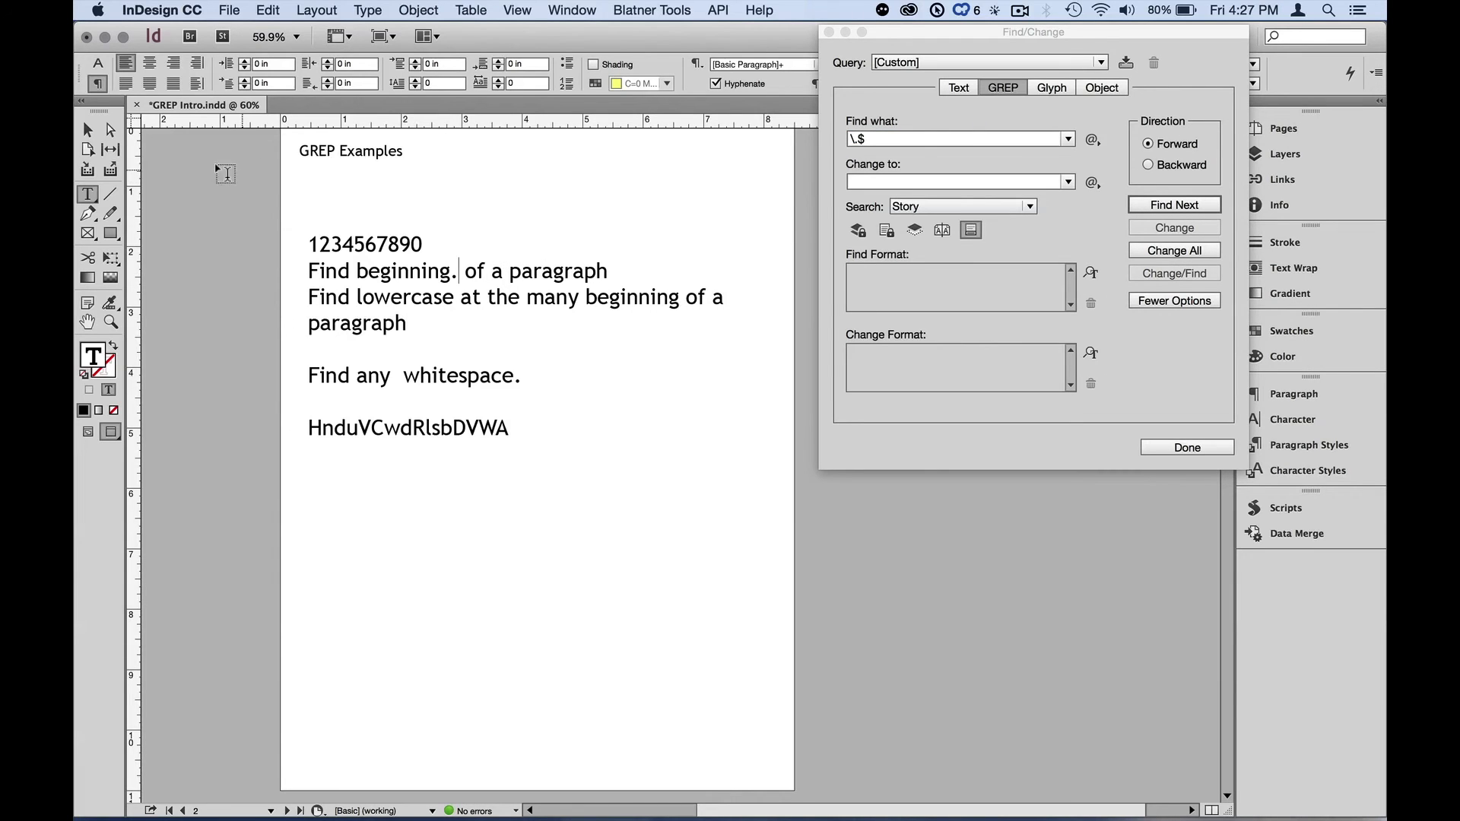
click(88, 130)
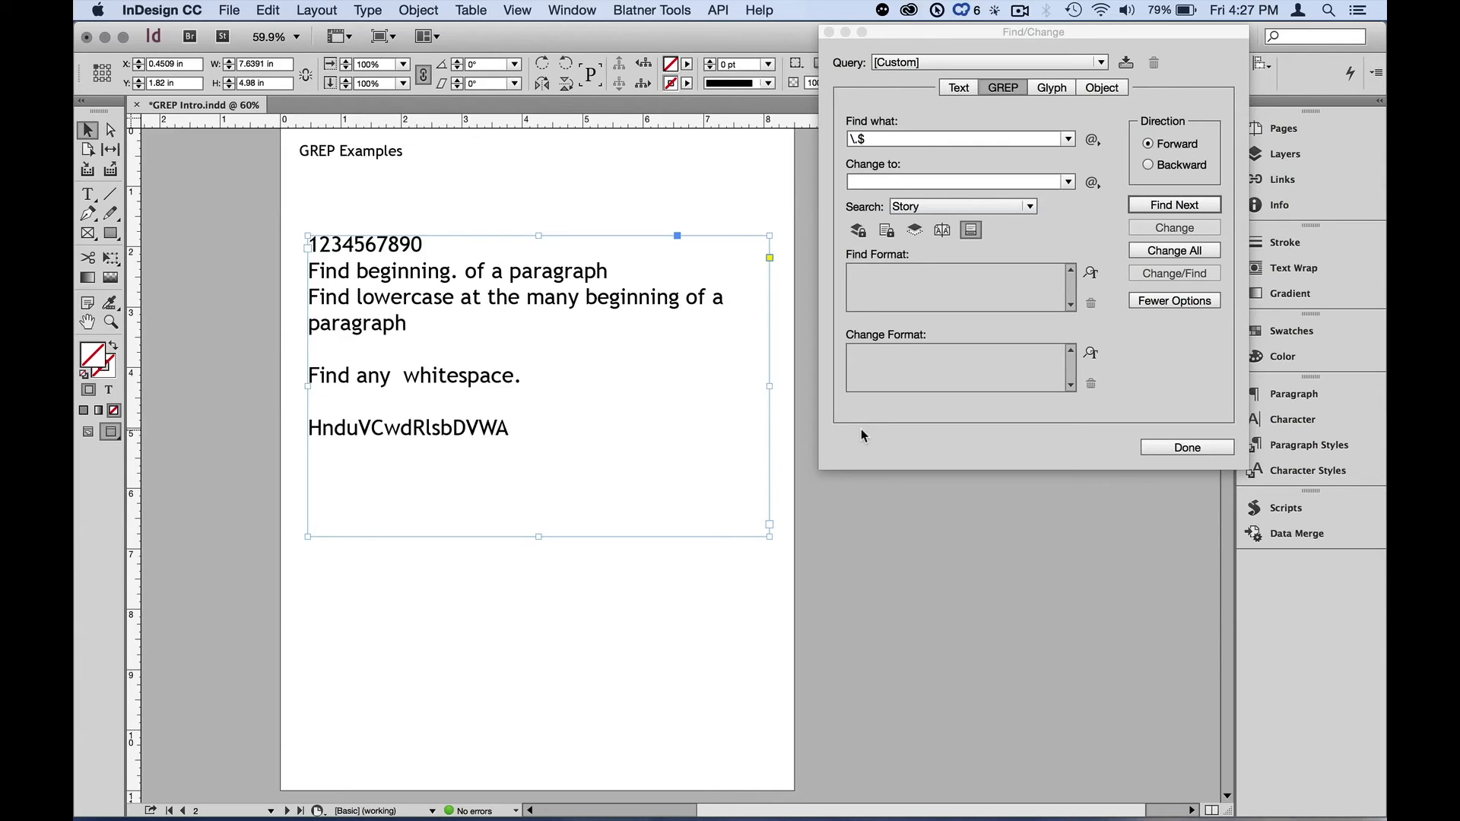
click(1159, 205)
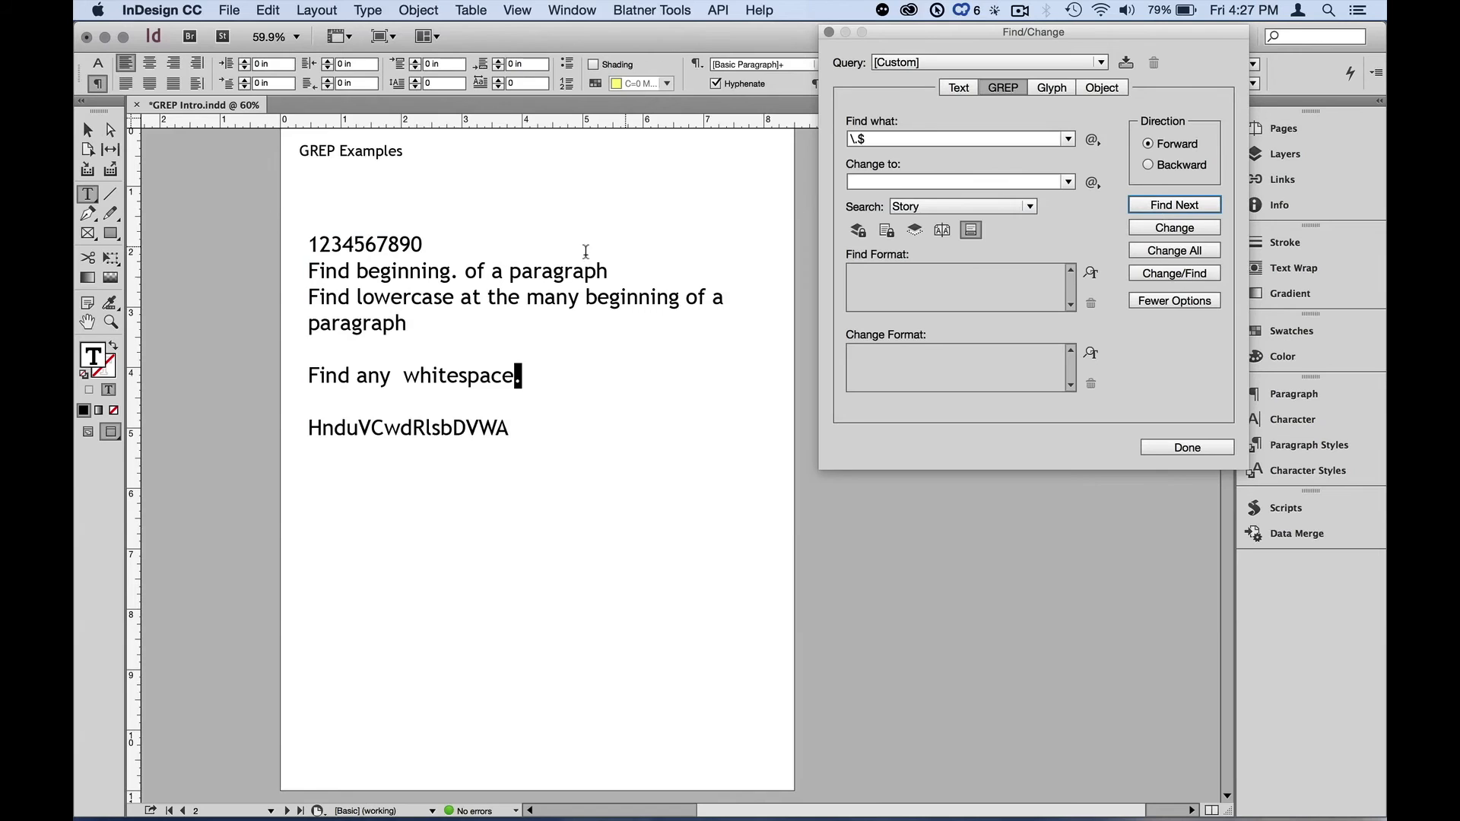
- Replace the search expression with the digit wildcard \d
key(alt+z)
click(871, 141)
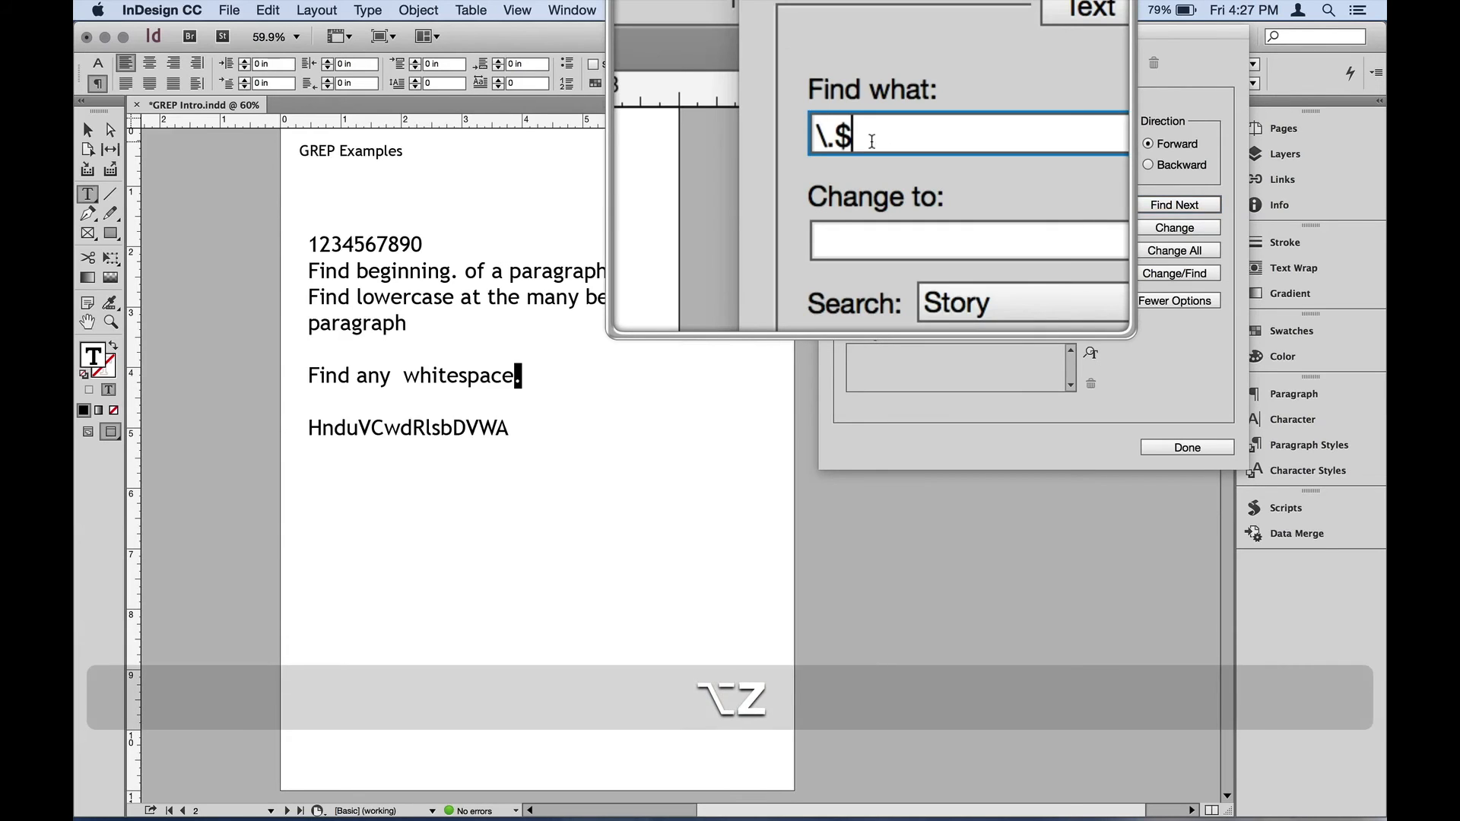
key(BackSpace)
key(BackSpace)
key(BackSpace)
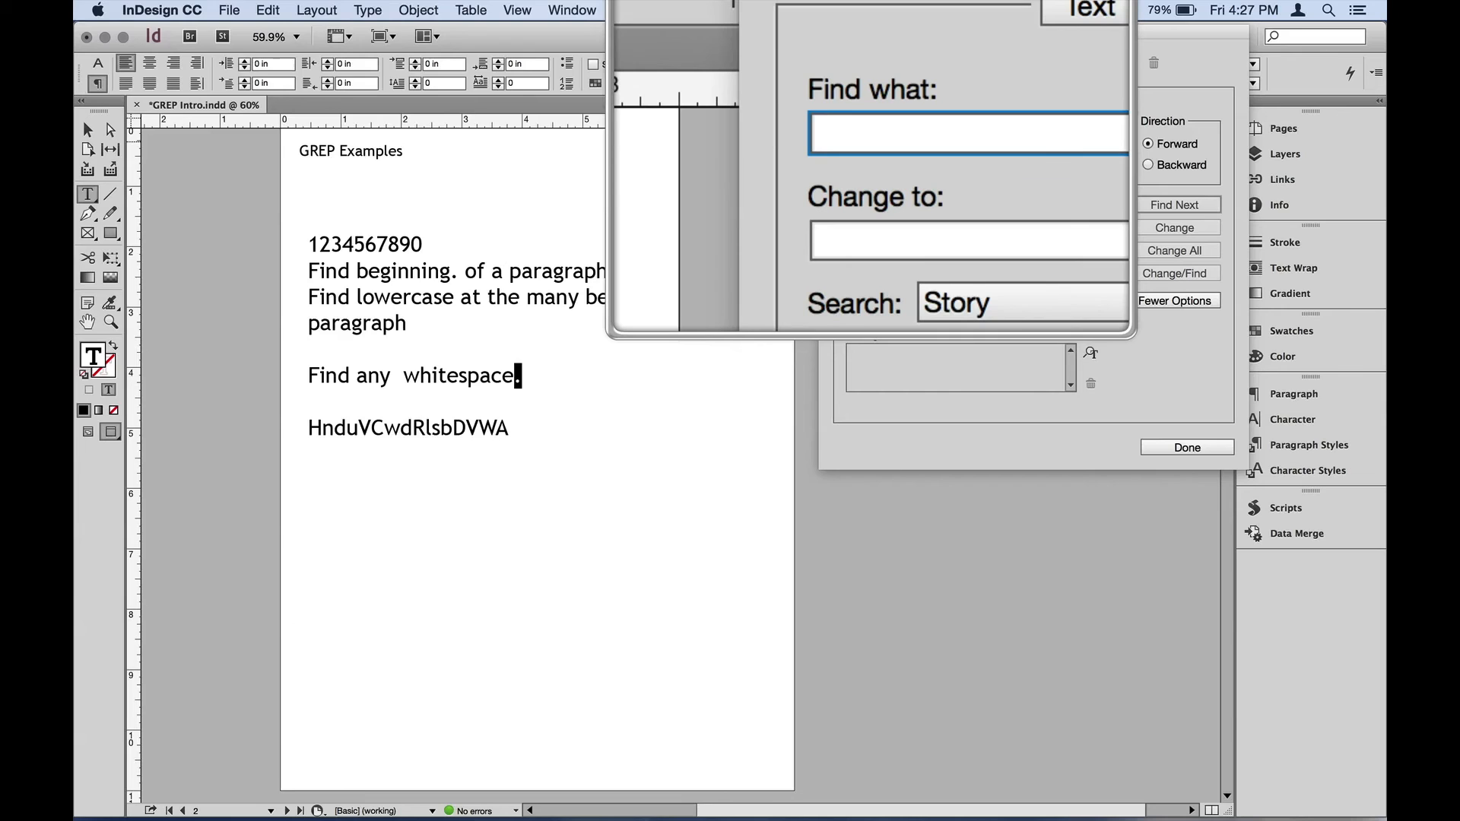
text(\d)
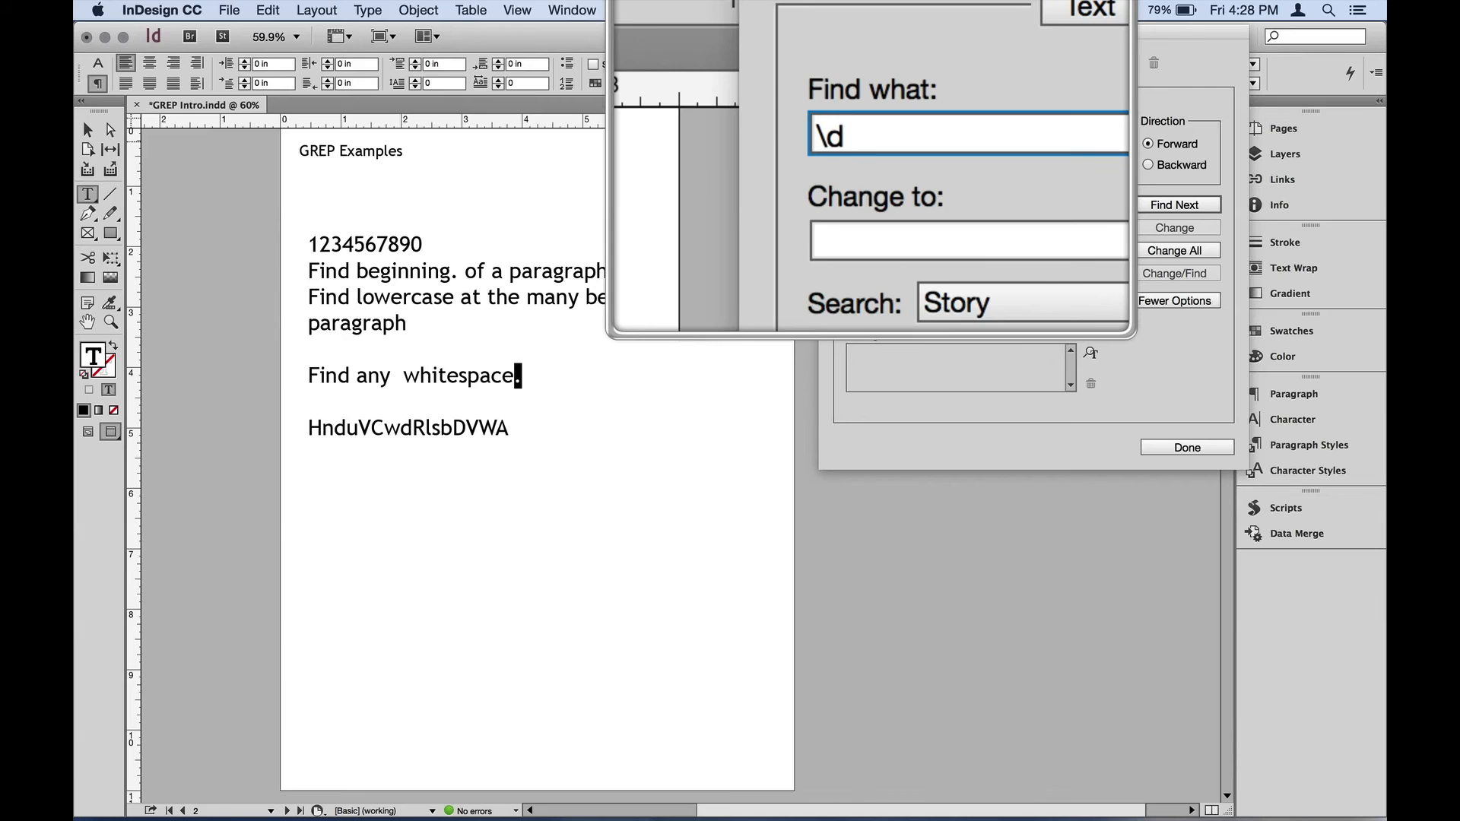
- Replace the \d search expression with the three opening brackets [{(
key(Left)
key(BackSpace)
click(834, 135)
key(BackSpace)
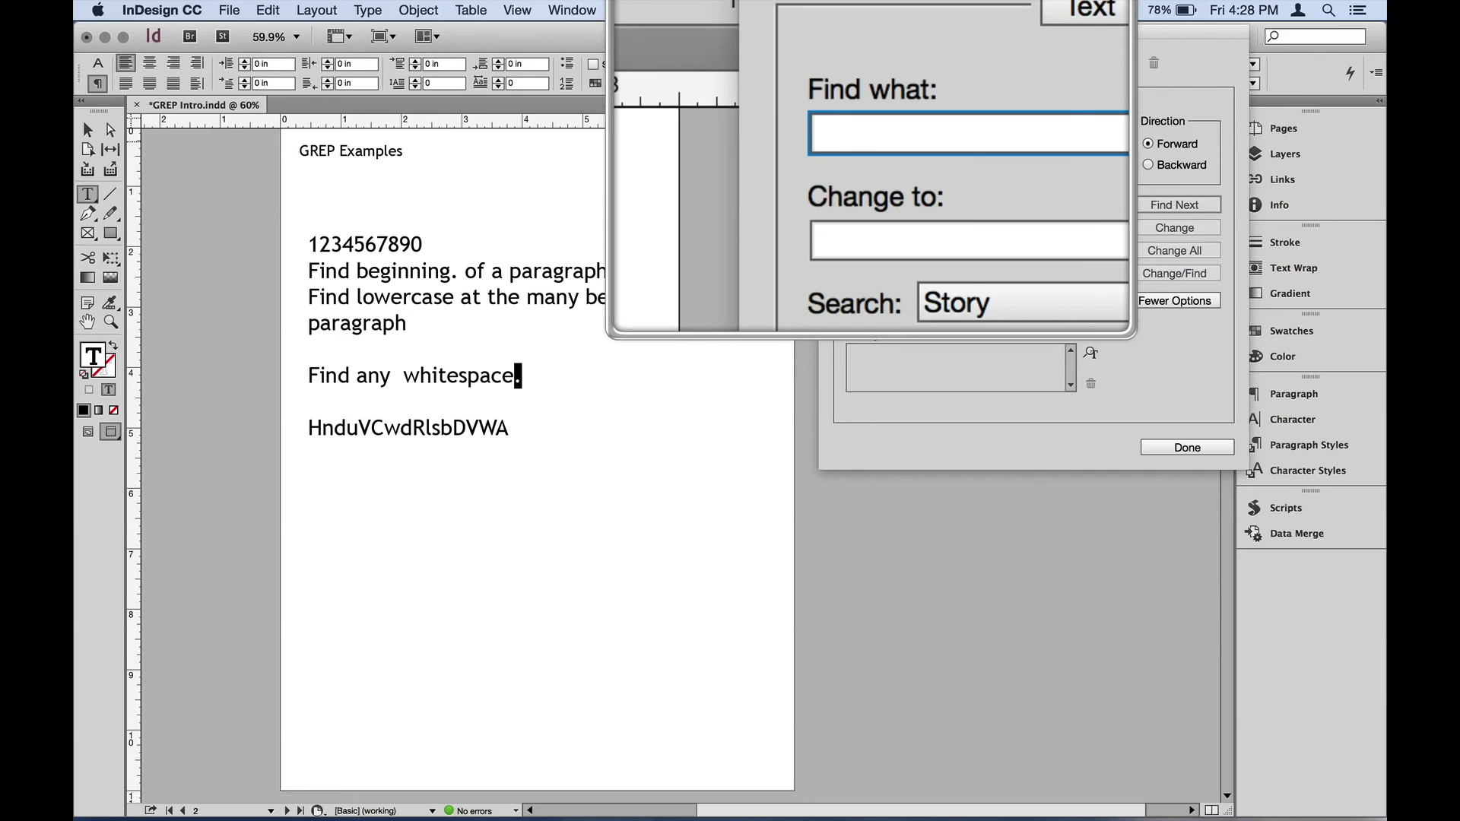
text([)
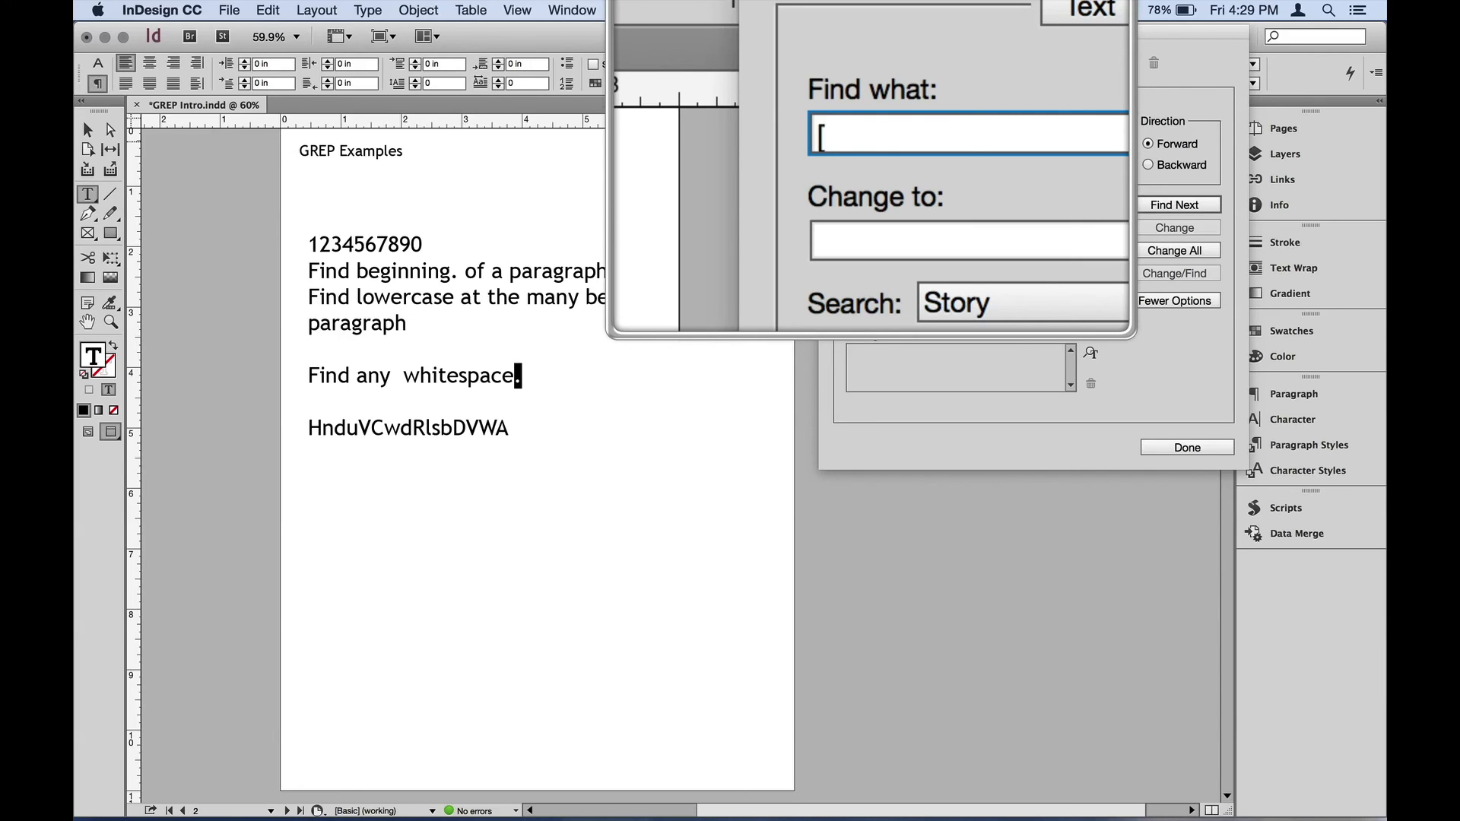
text({)
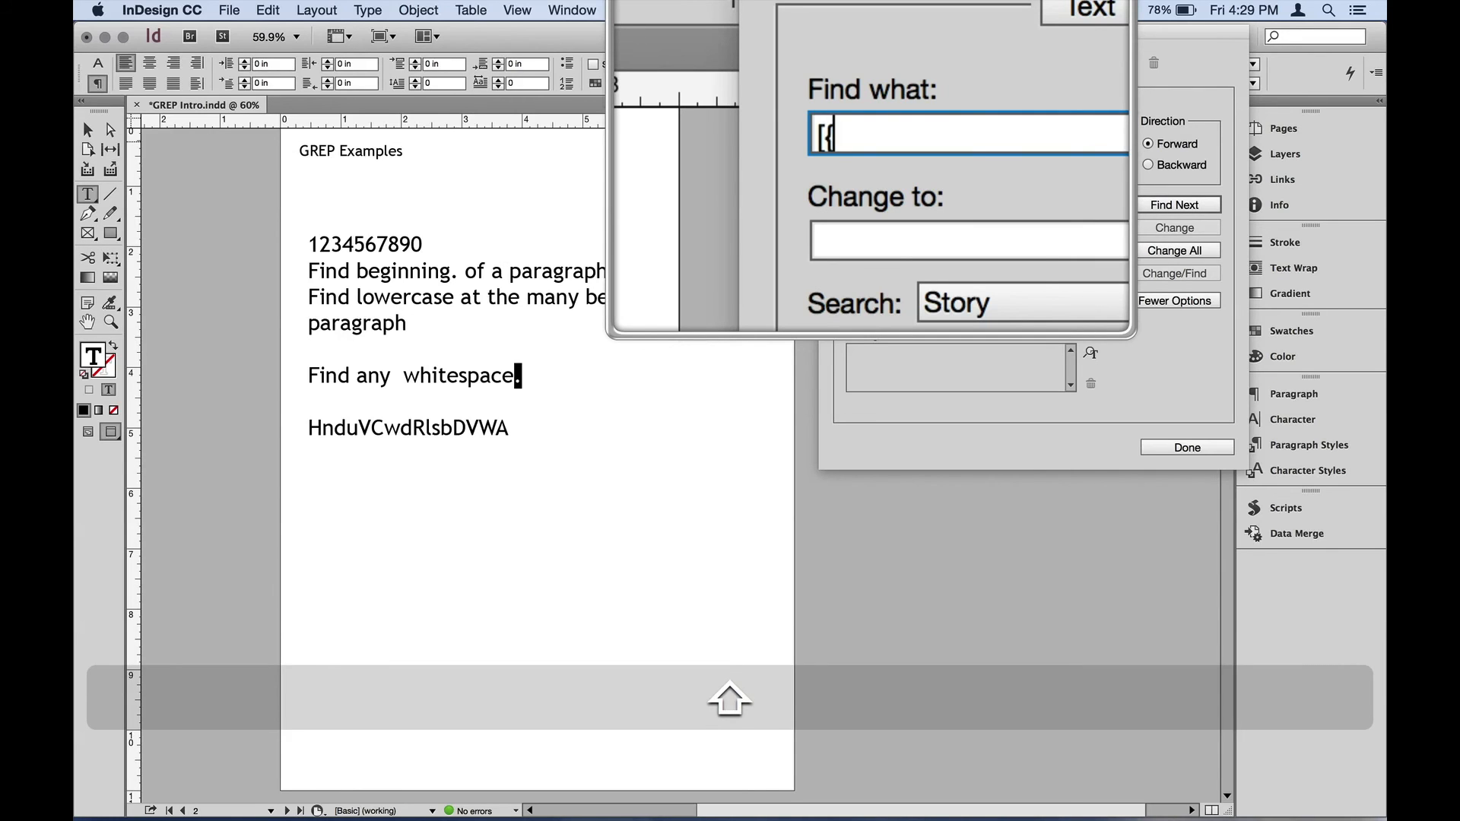
text(()
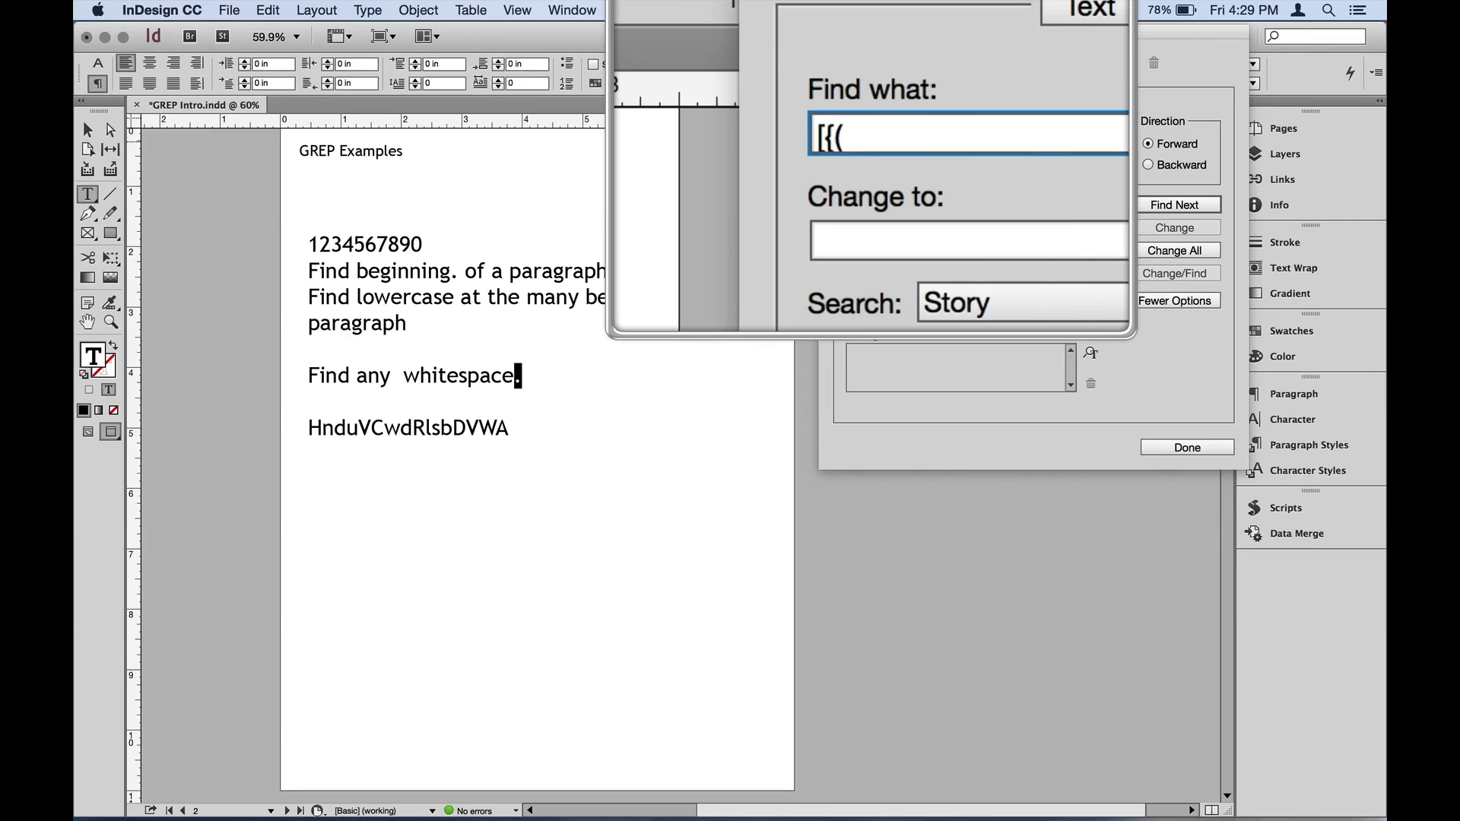
- Escape each opening bracket in the search expression with its own backslash, giving \[\{\(
key(Left)
key(Left)
key(Left)
text(\)
key(Right)
text(\)
key(Right)
text(\)
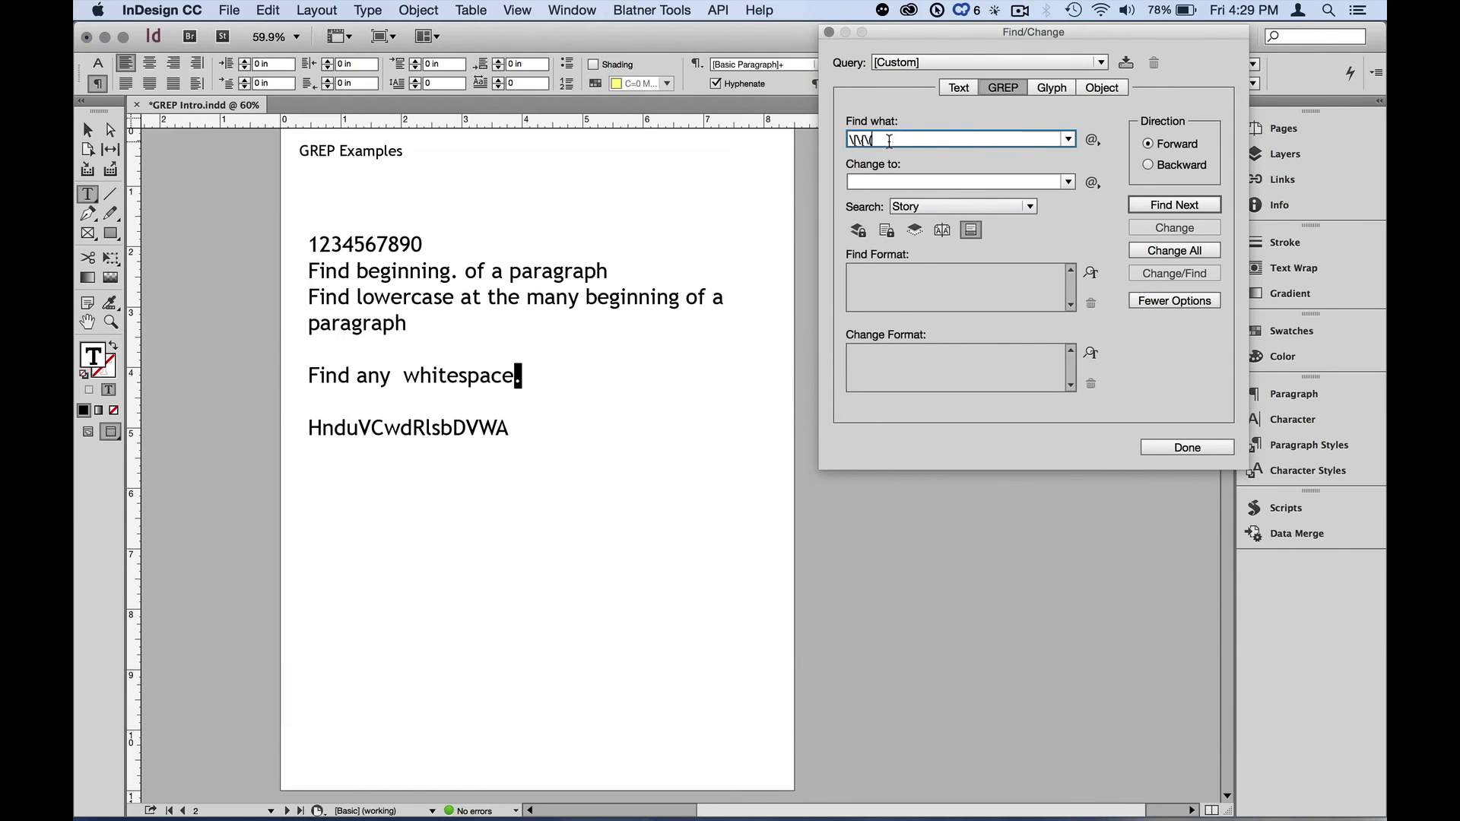
- Delete the escaped brackets from the search expression, leaving only a single backslash
key(BackSpace)
key(BackSpace)
key(BackSpace)
key(BackSpace)
key(BackSpace)
key(BackSpace)
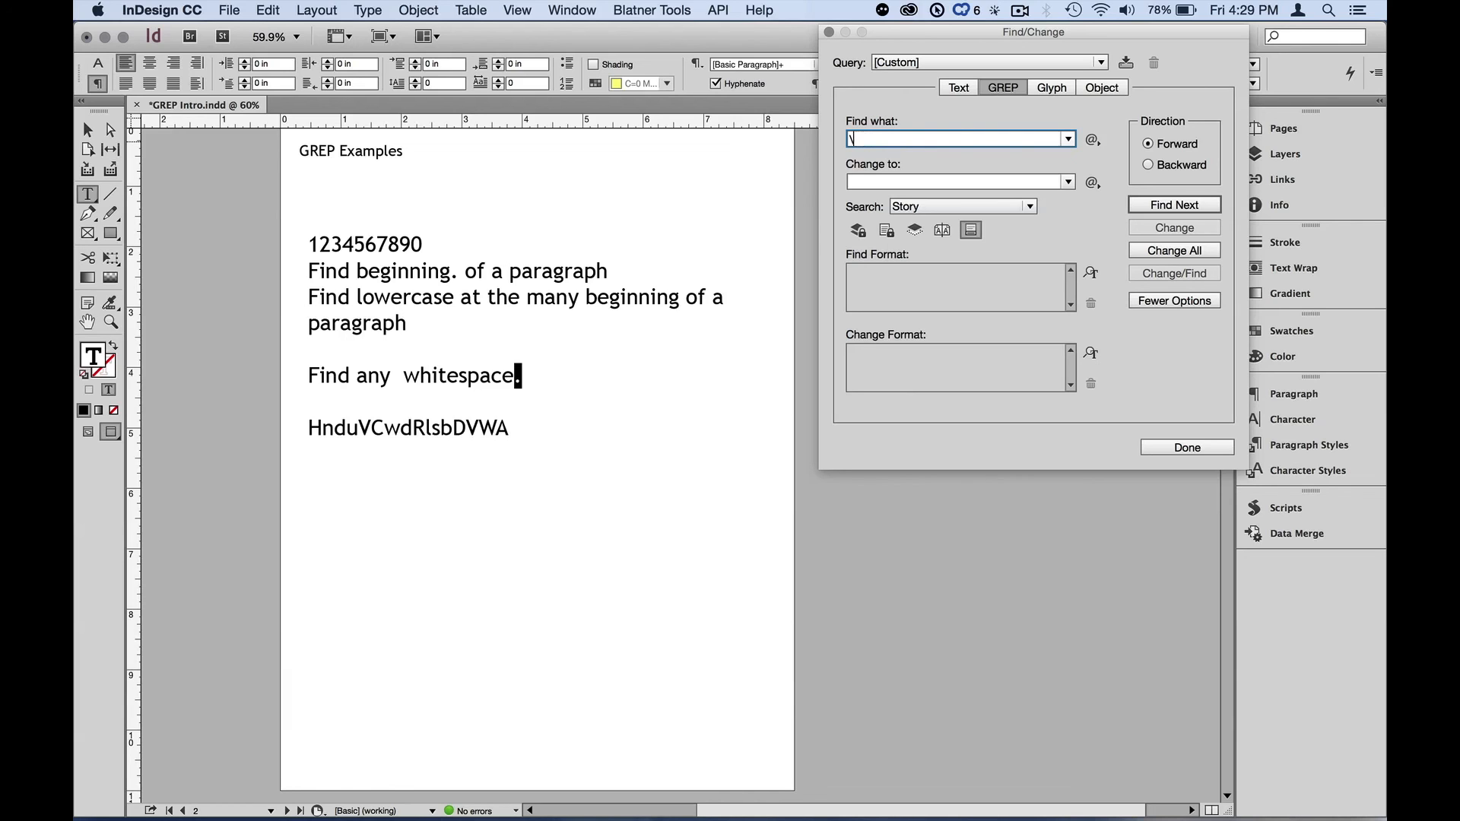